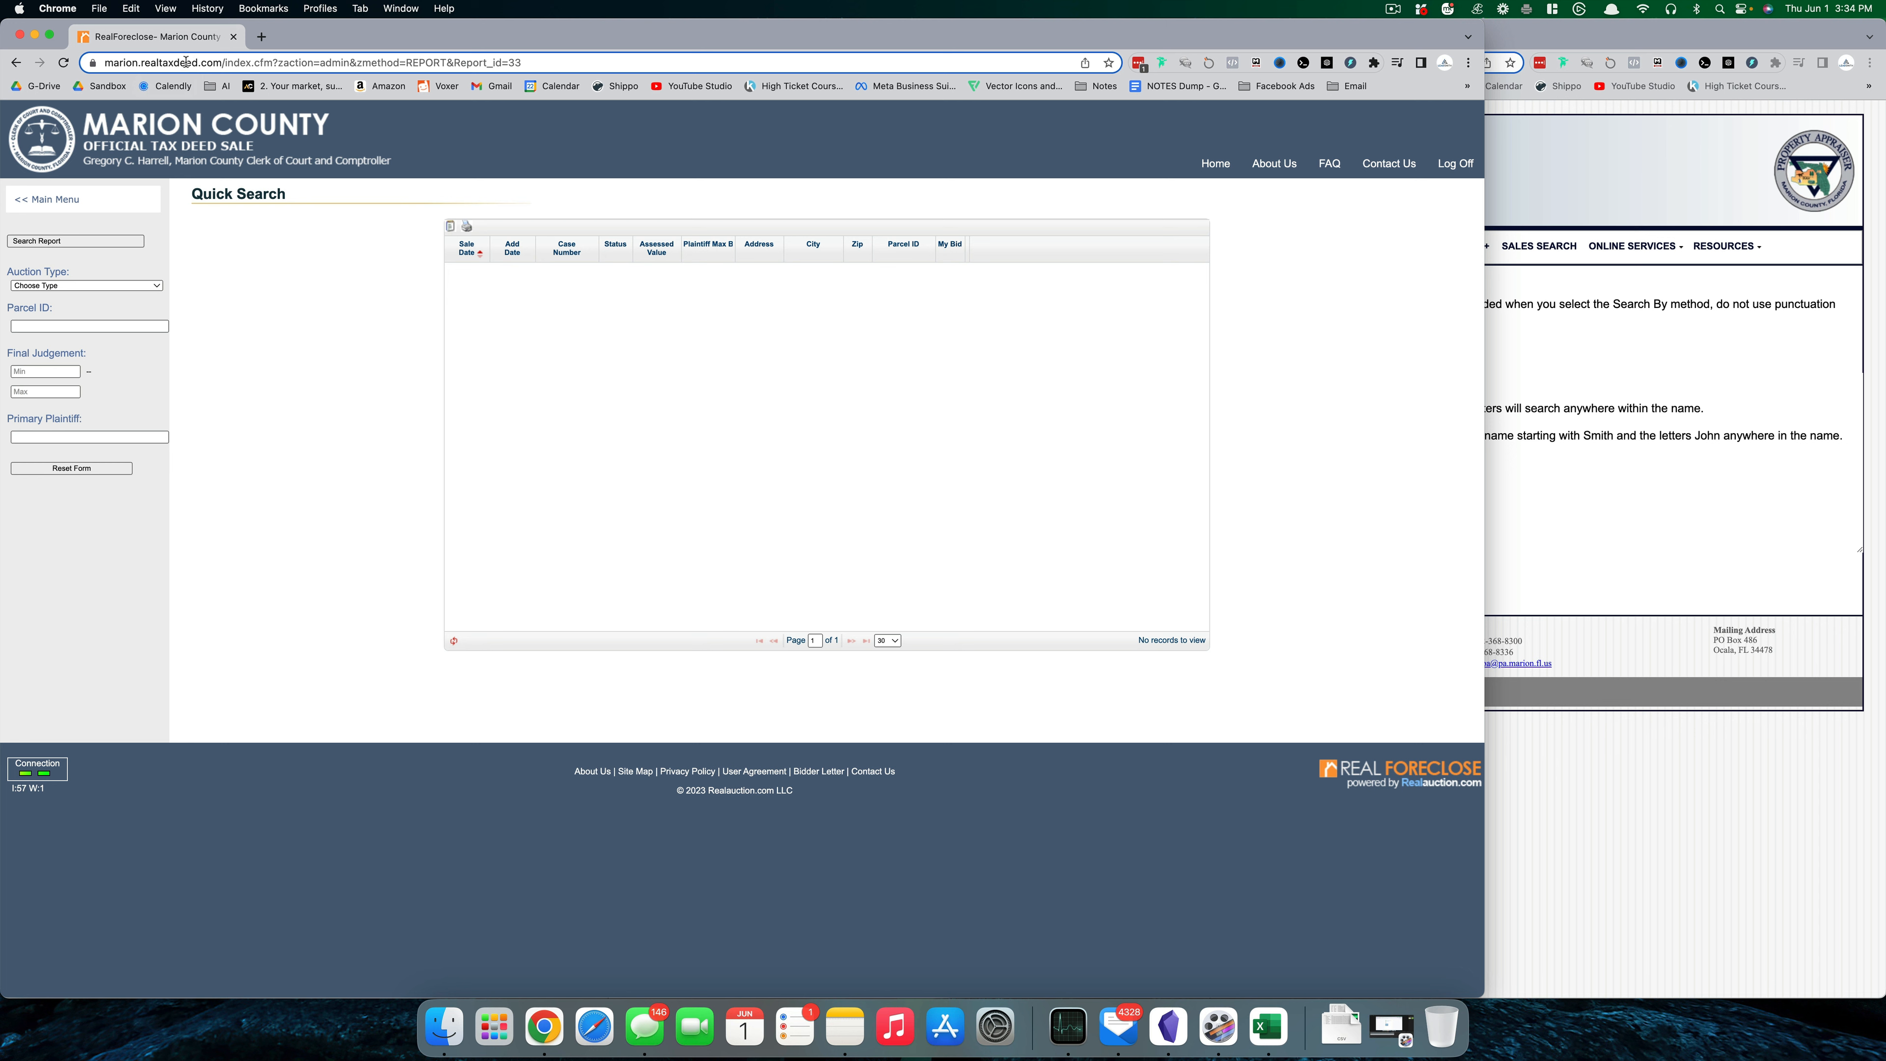
- Set Auction Type to TaxDeed and run the search report for sales 6/1/2023–9/1/2023
click(126, 287)
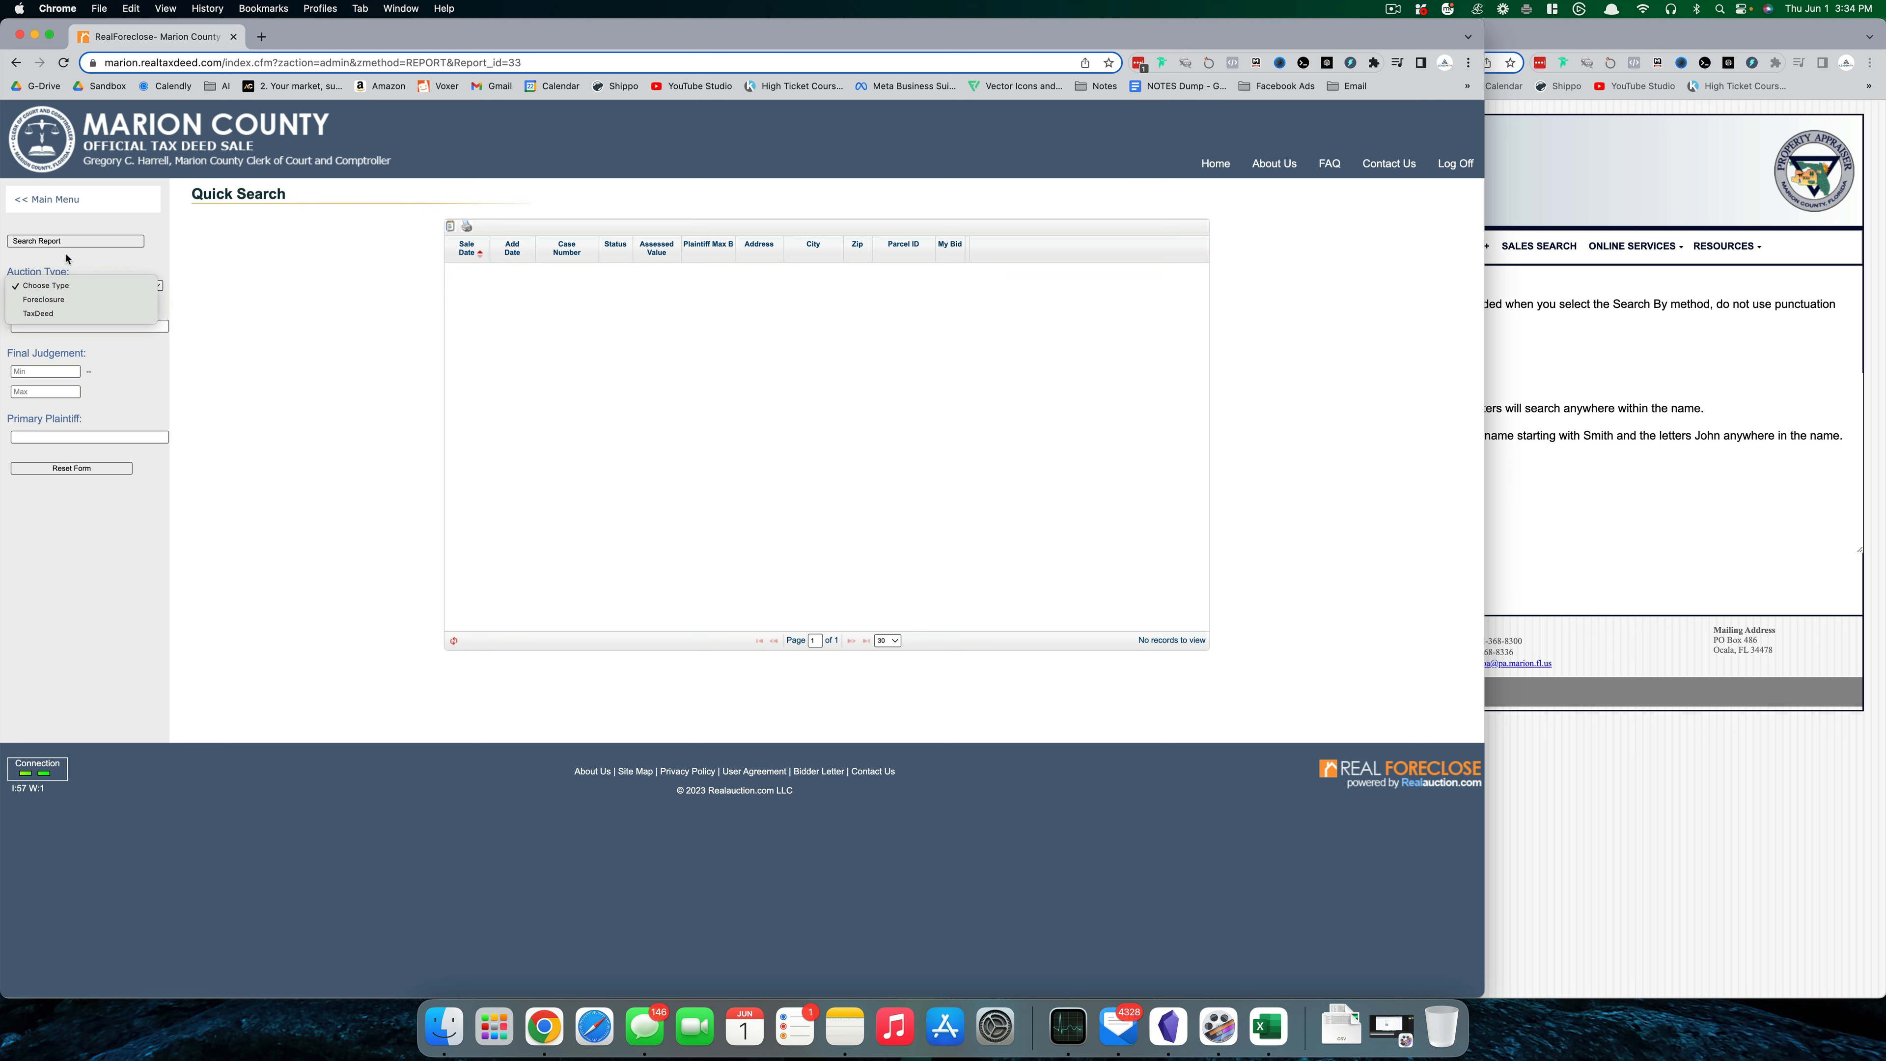
click(68, 314)
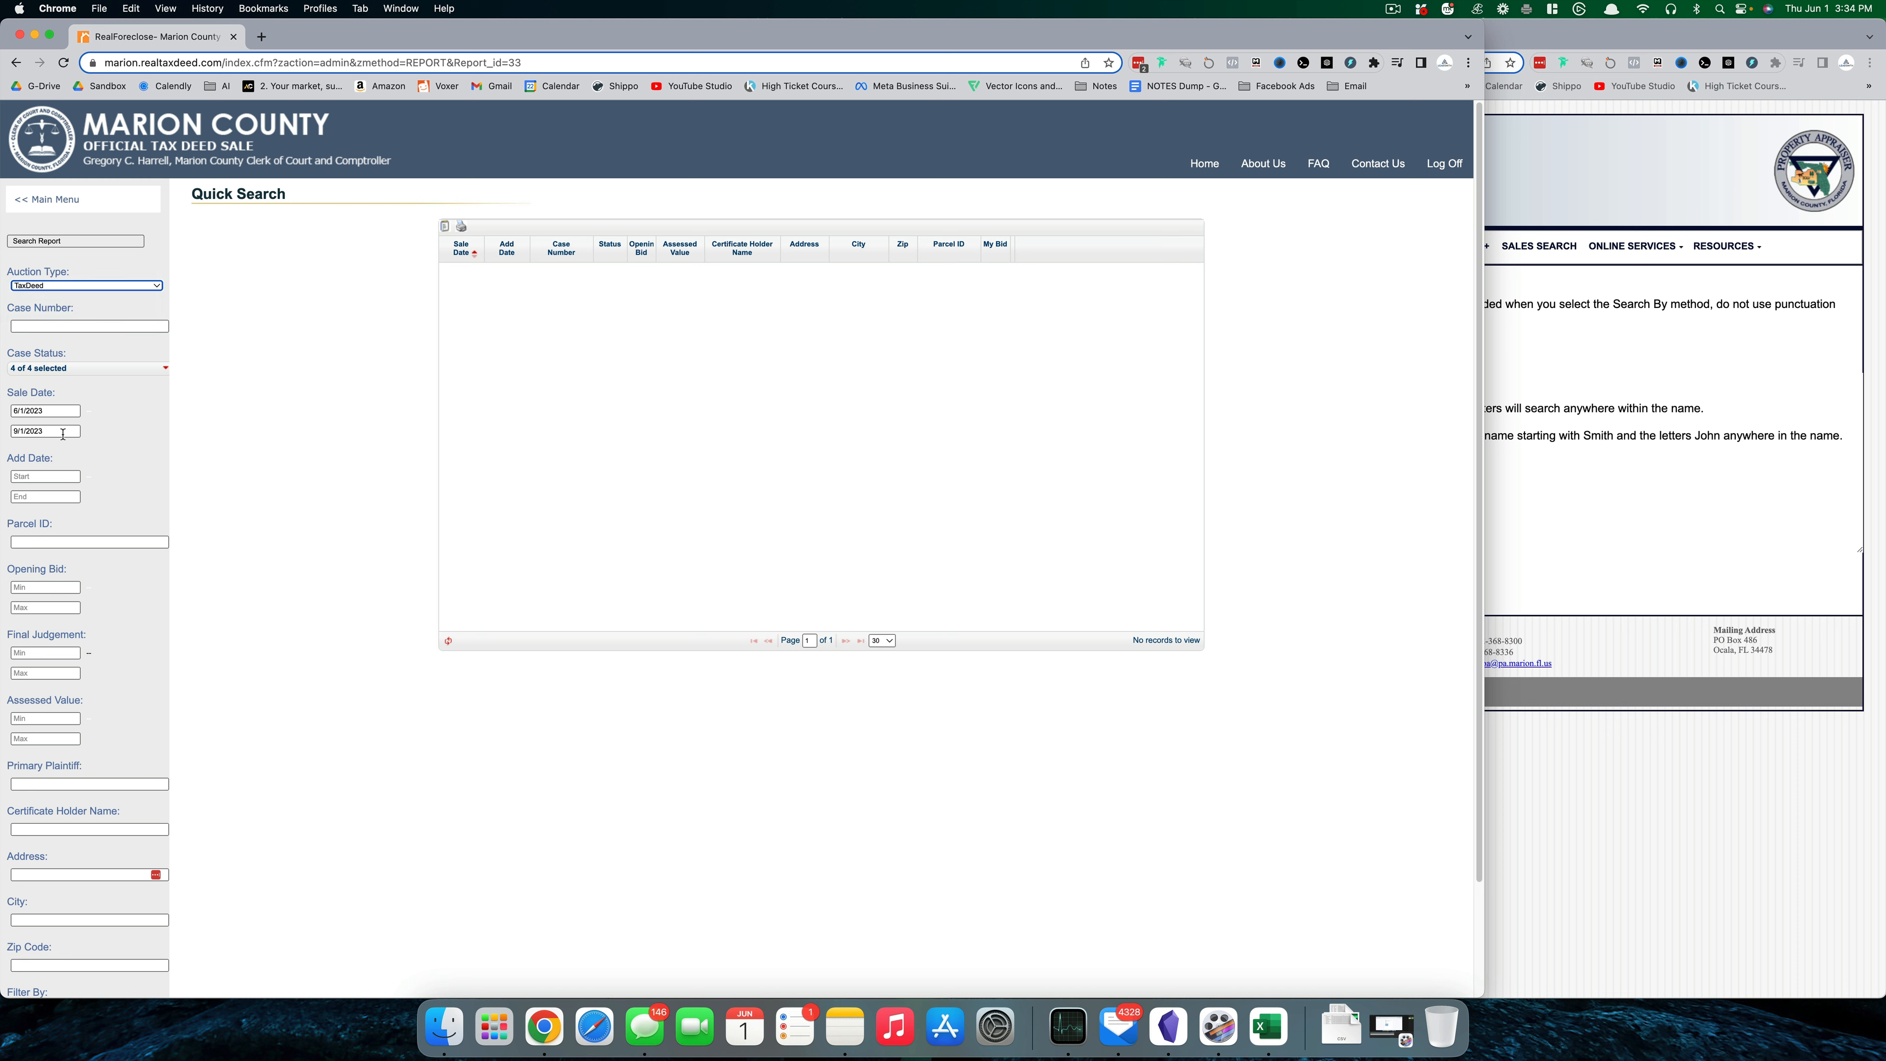
scroll(110, 514, down, 3)
scroll(113, 524, up, 3)
click(70, 242)
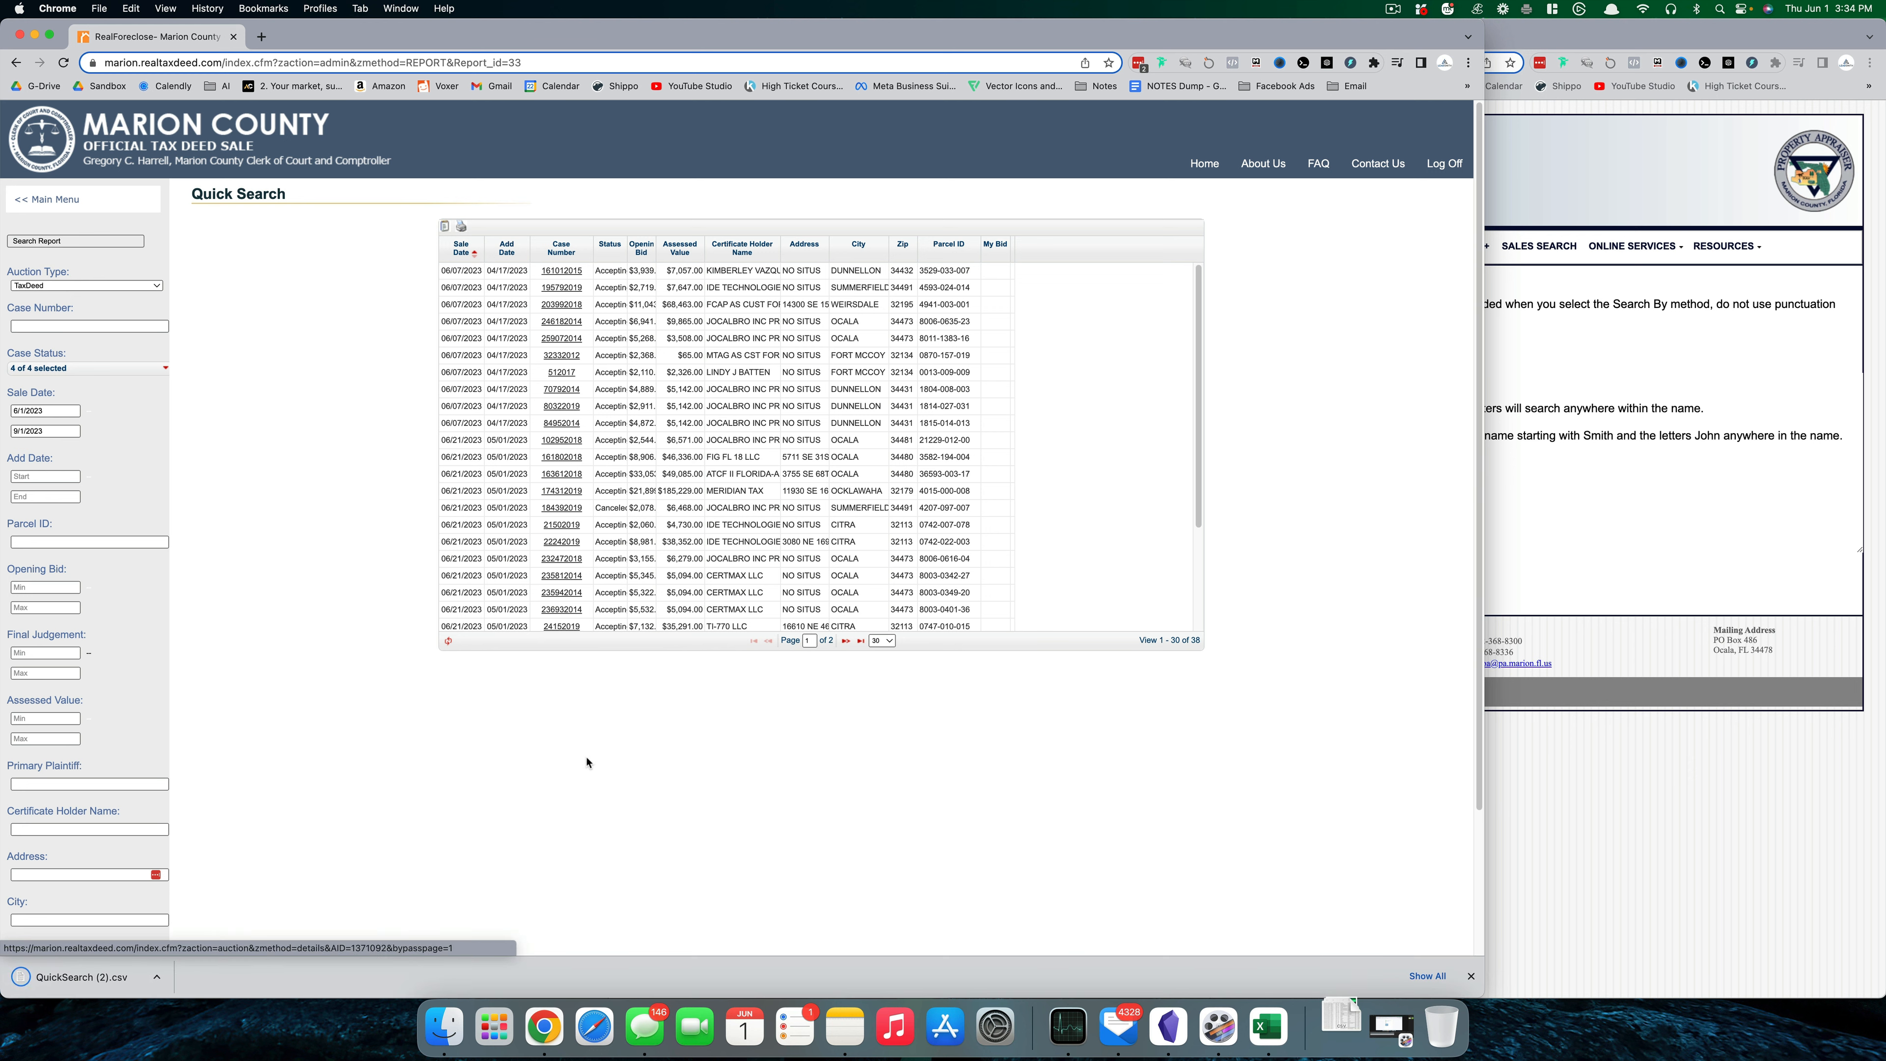
- Open QuickSearch (2).csv from Downloads with Microsoft Excel
click(443, 1028)
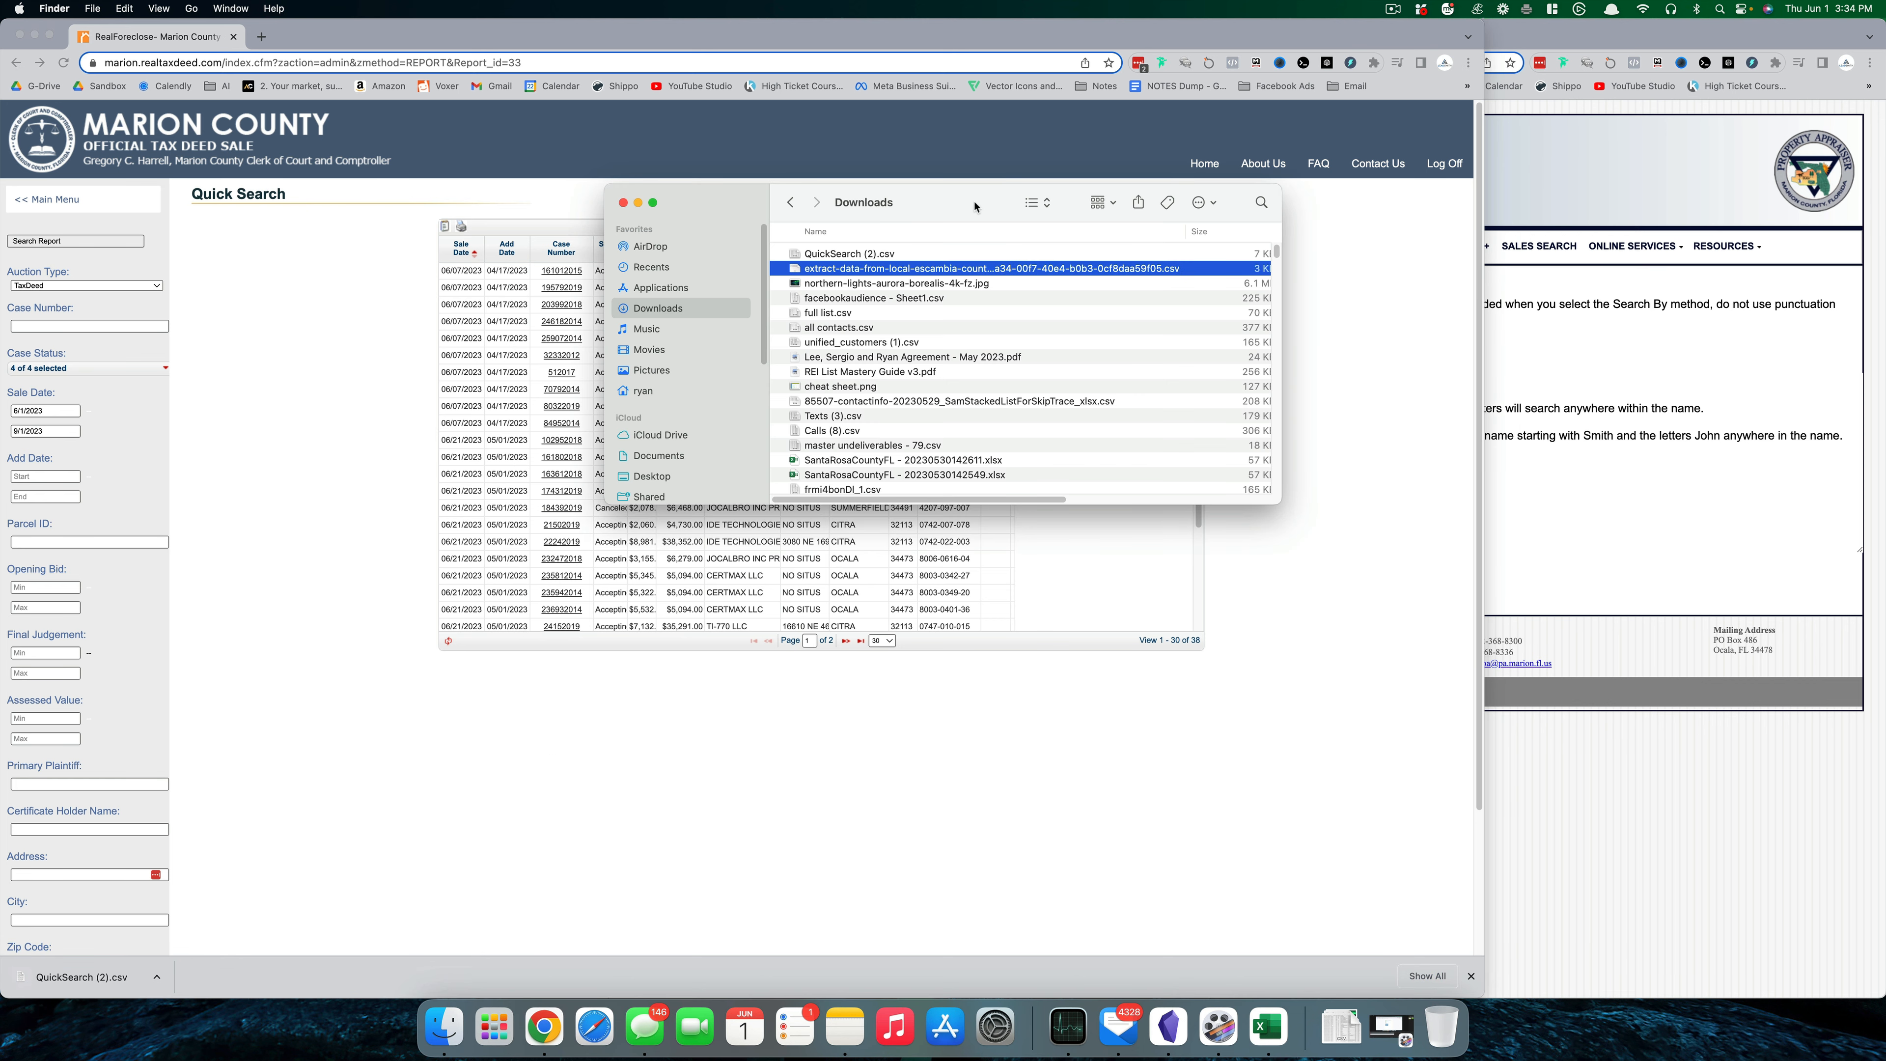
click(936, 253)
right_click(935, 252)
mouse_move(1040, 275)
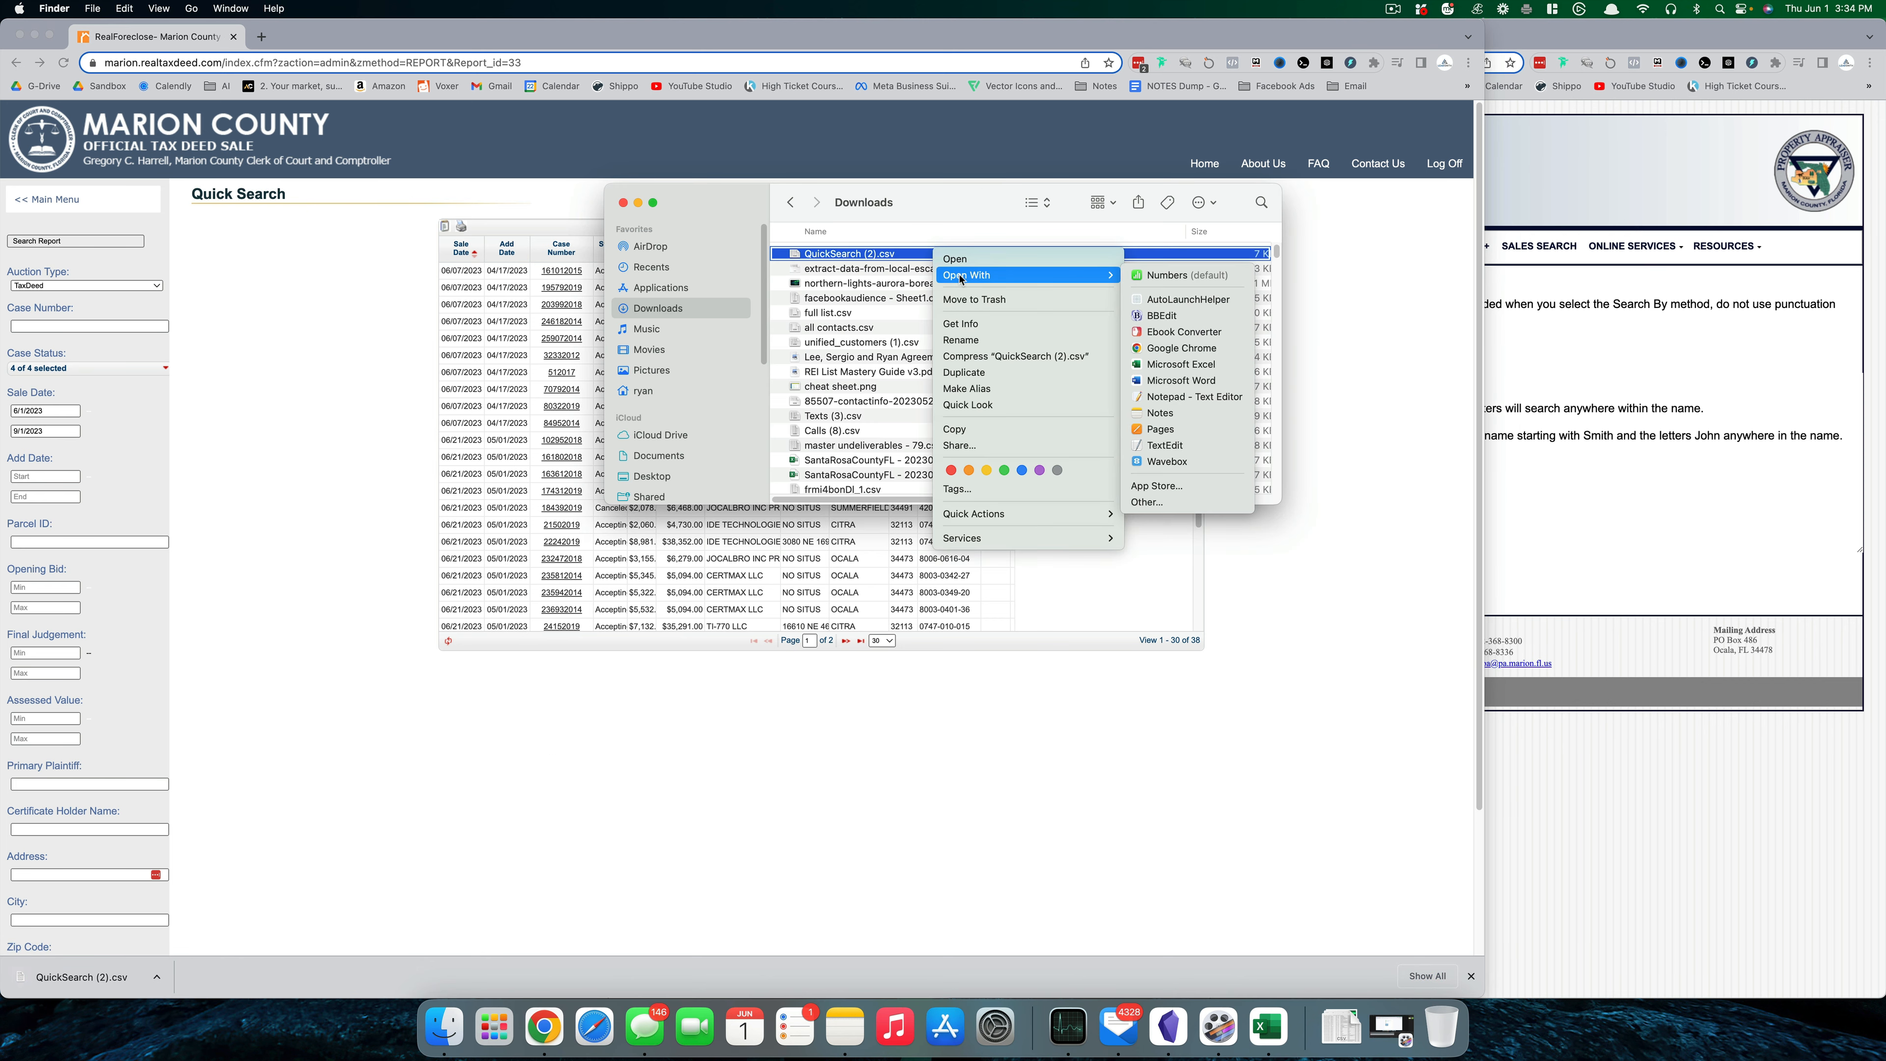
click(1174, 364)
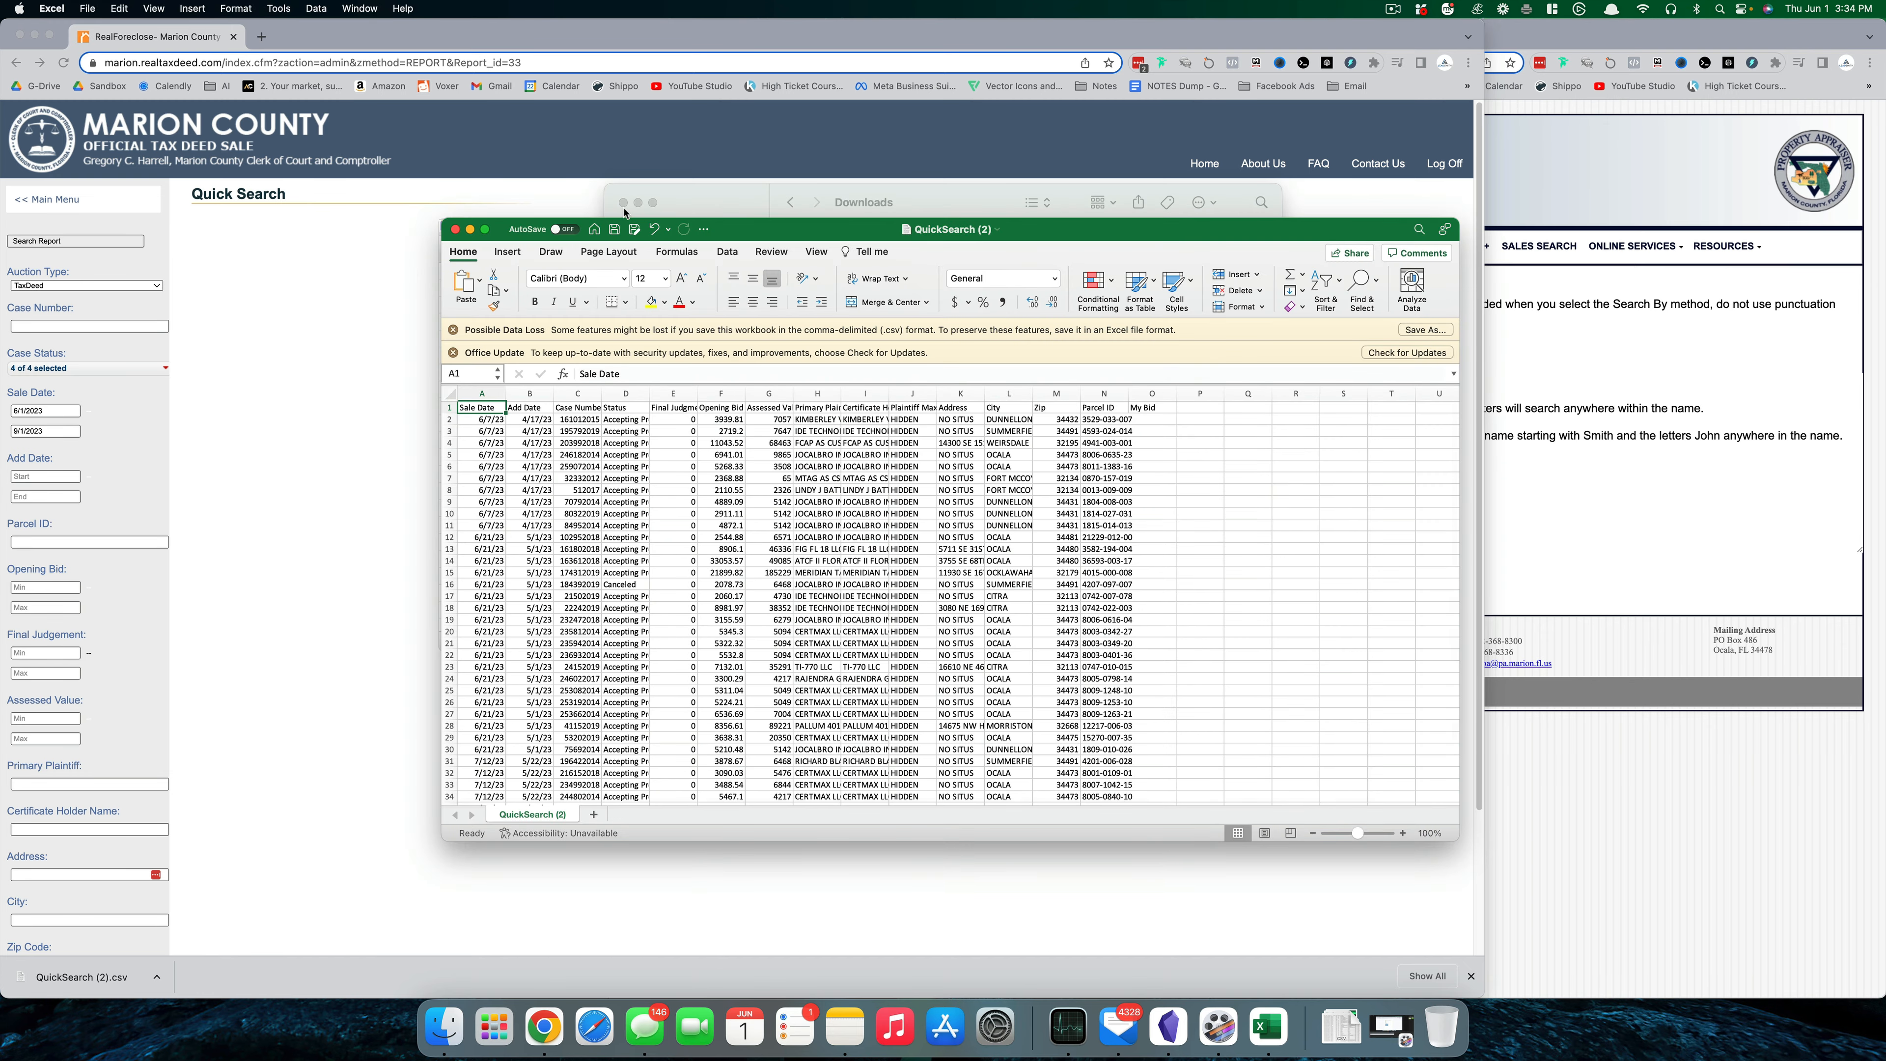
- Enlarge the Excel window and autofit column D to the Status text
click(622, 202)
drag(734, 236, 647, 65)
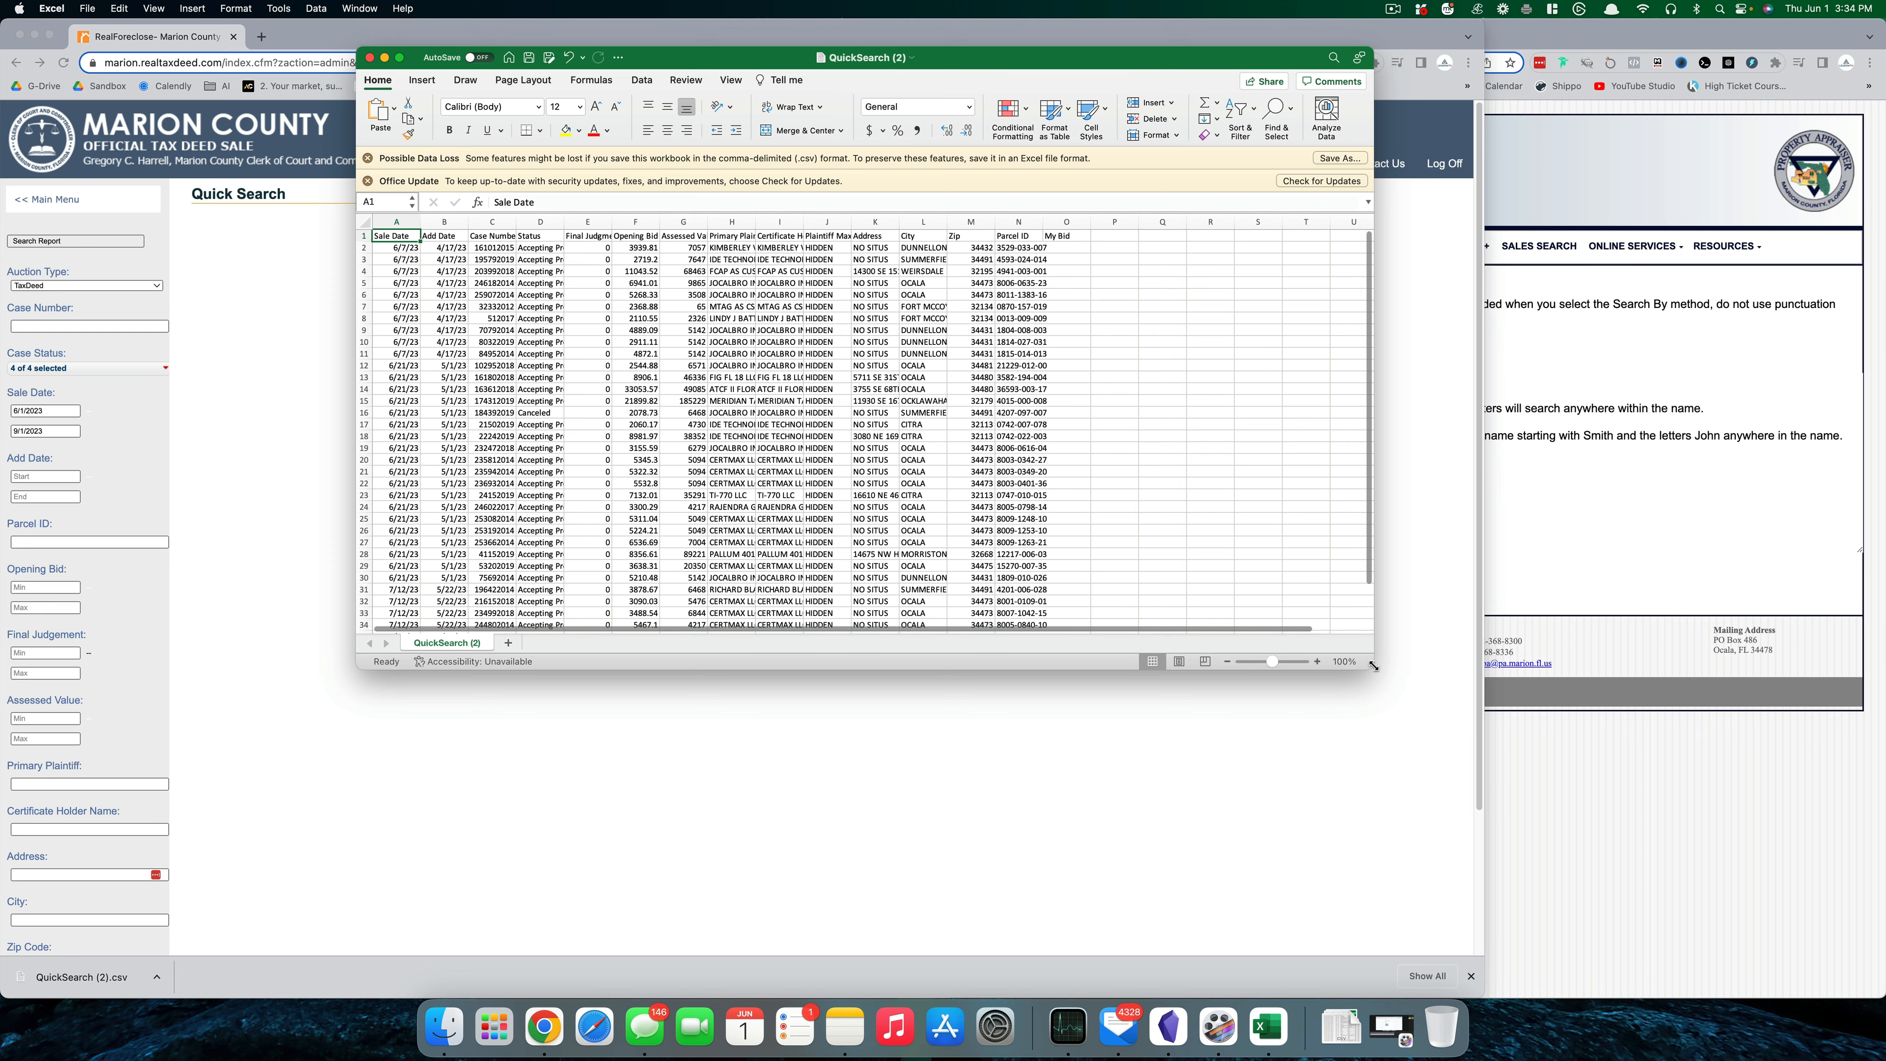
drag(1373, 665, 1749, 903)
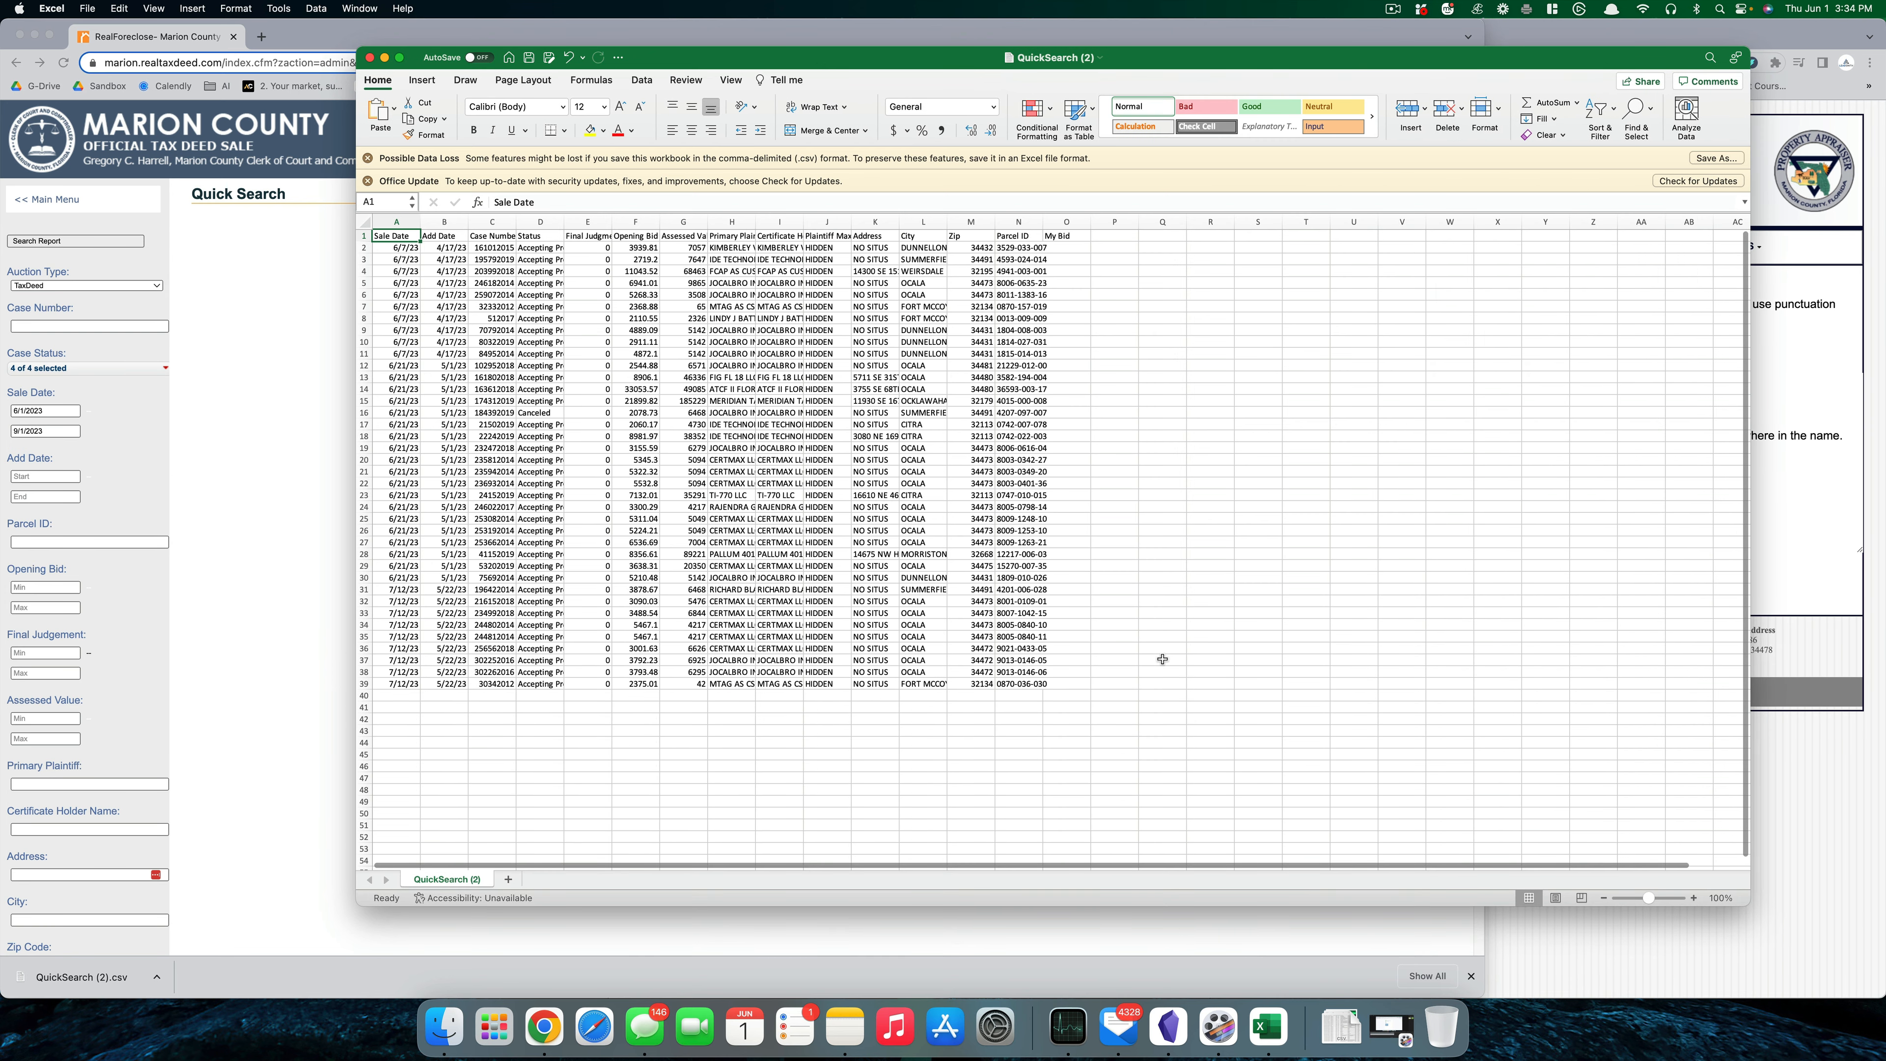
click(502, 283)
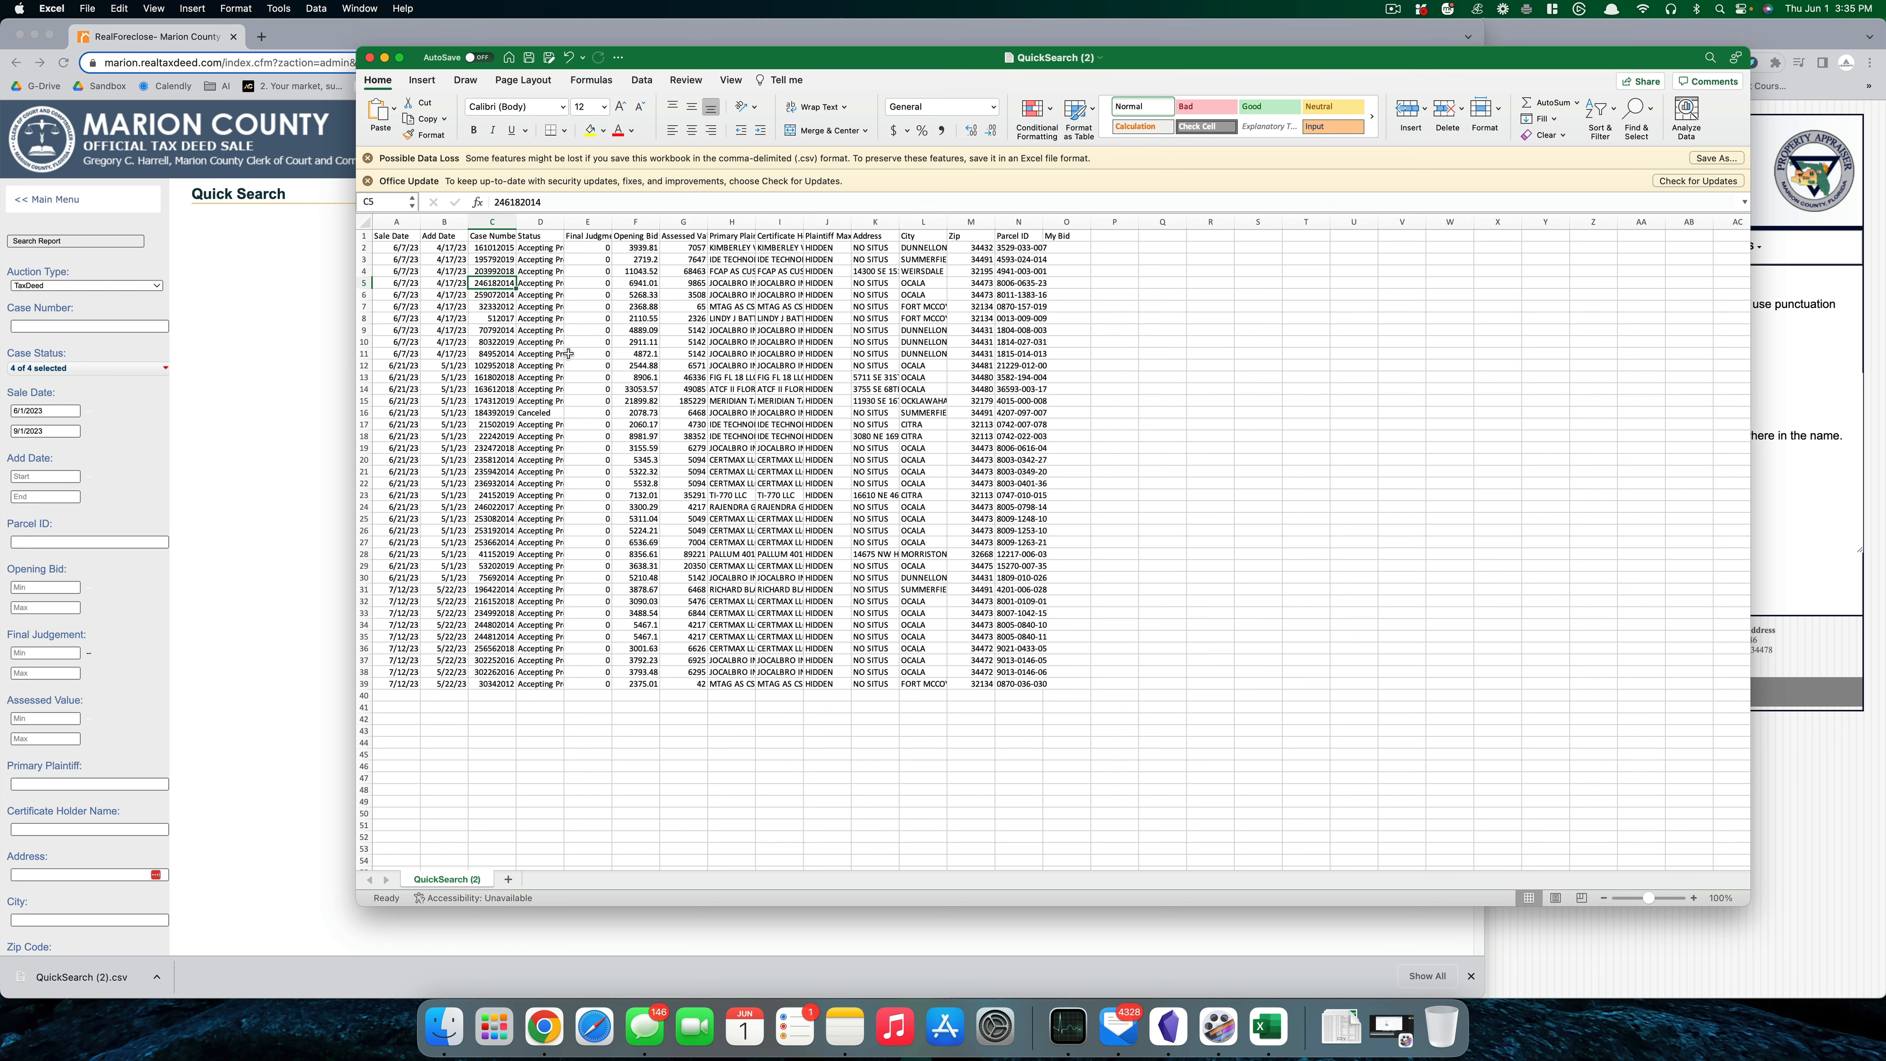
double_click(565, 222)
click(643, 365)
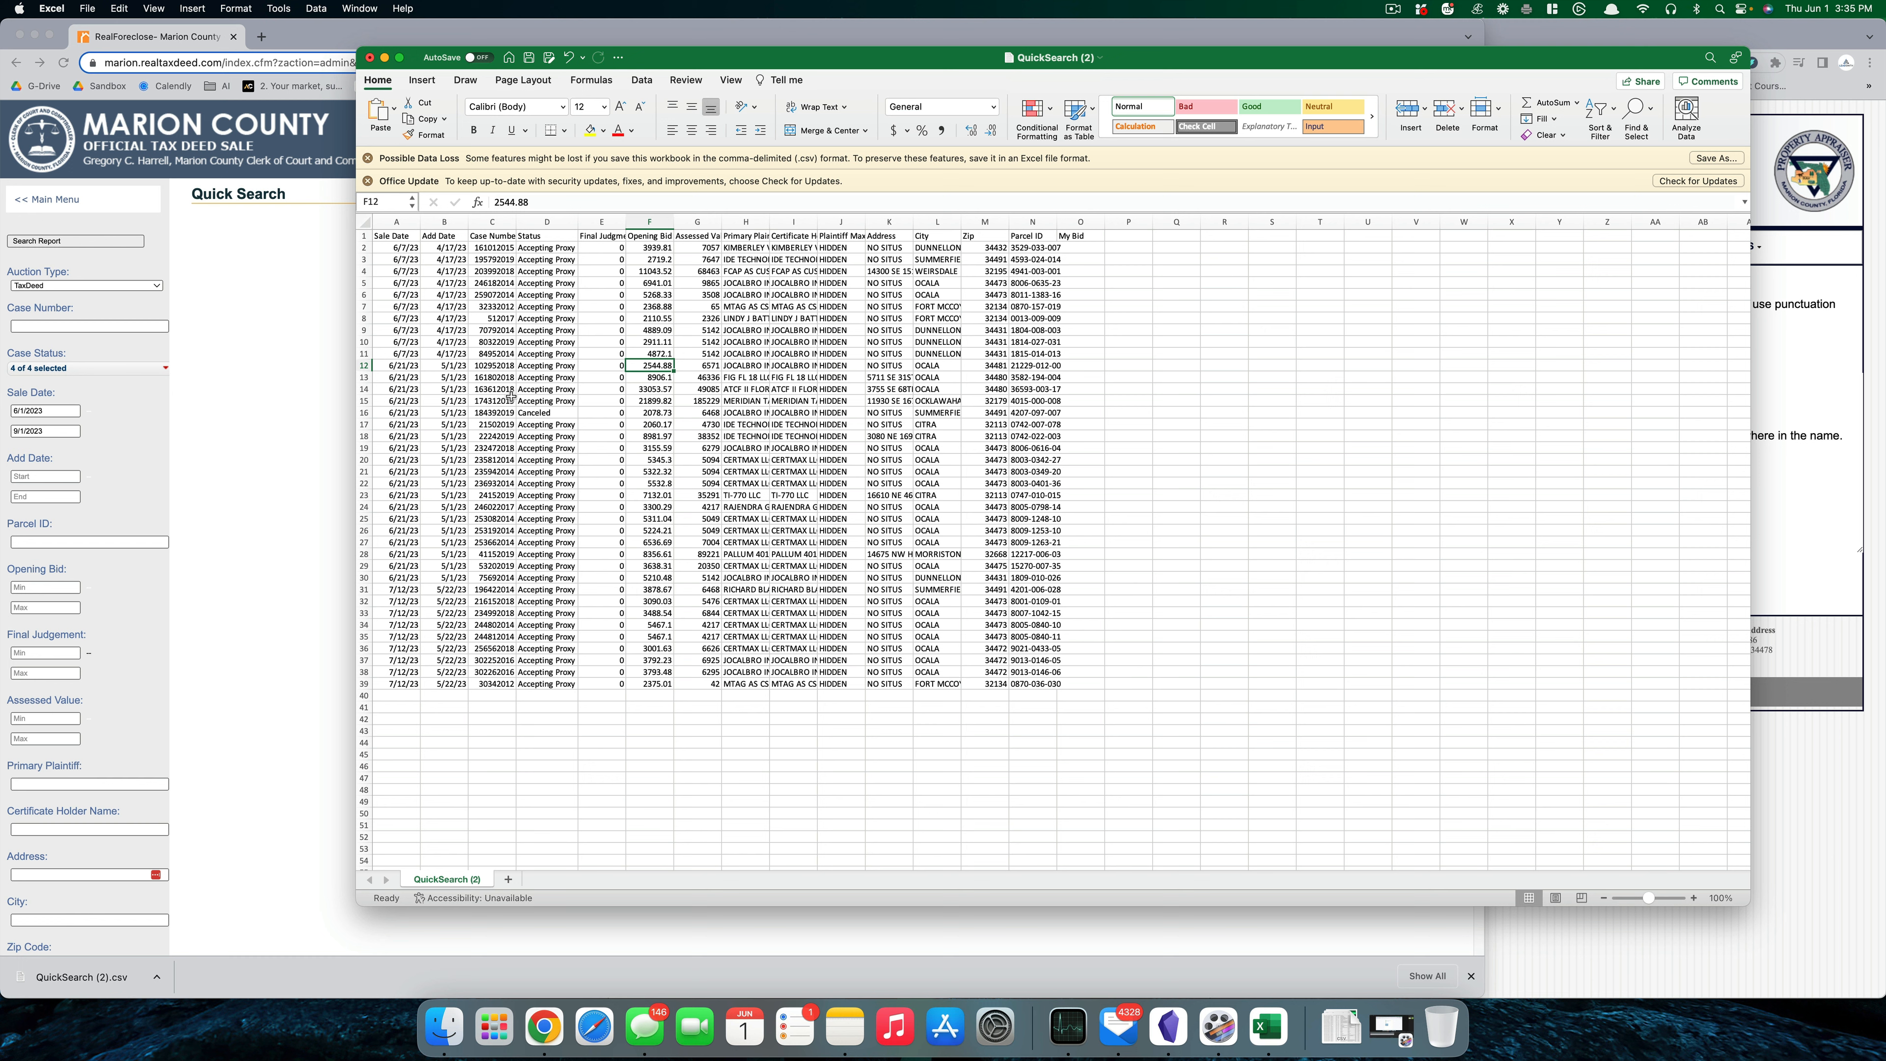
- Delete the canceled auction record in row 16
click(505, 412)
click(362, 412)
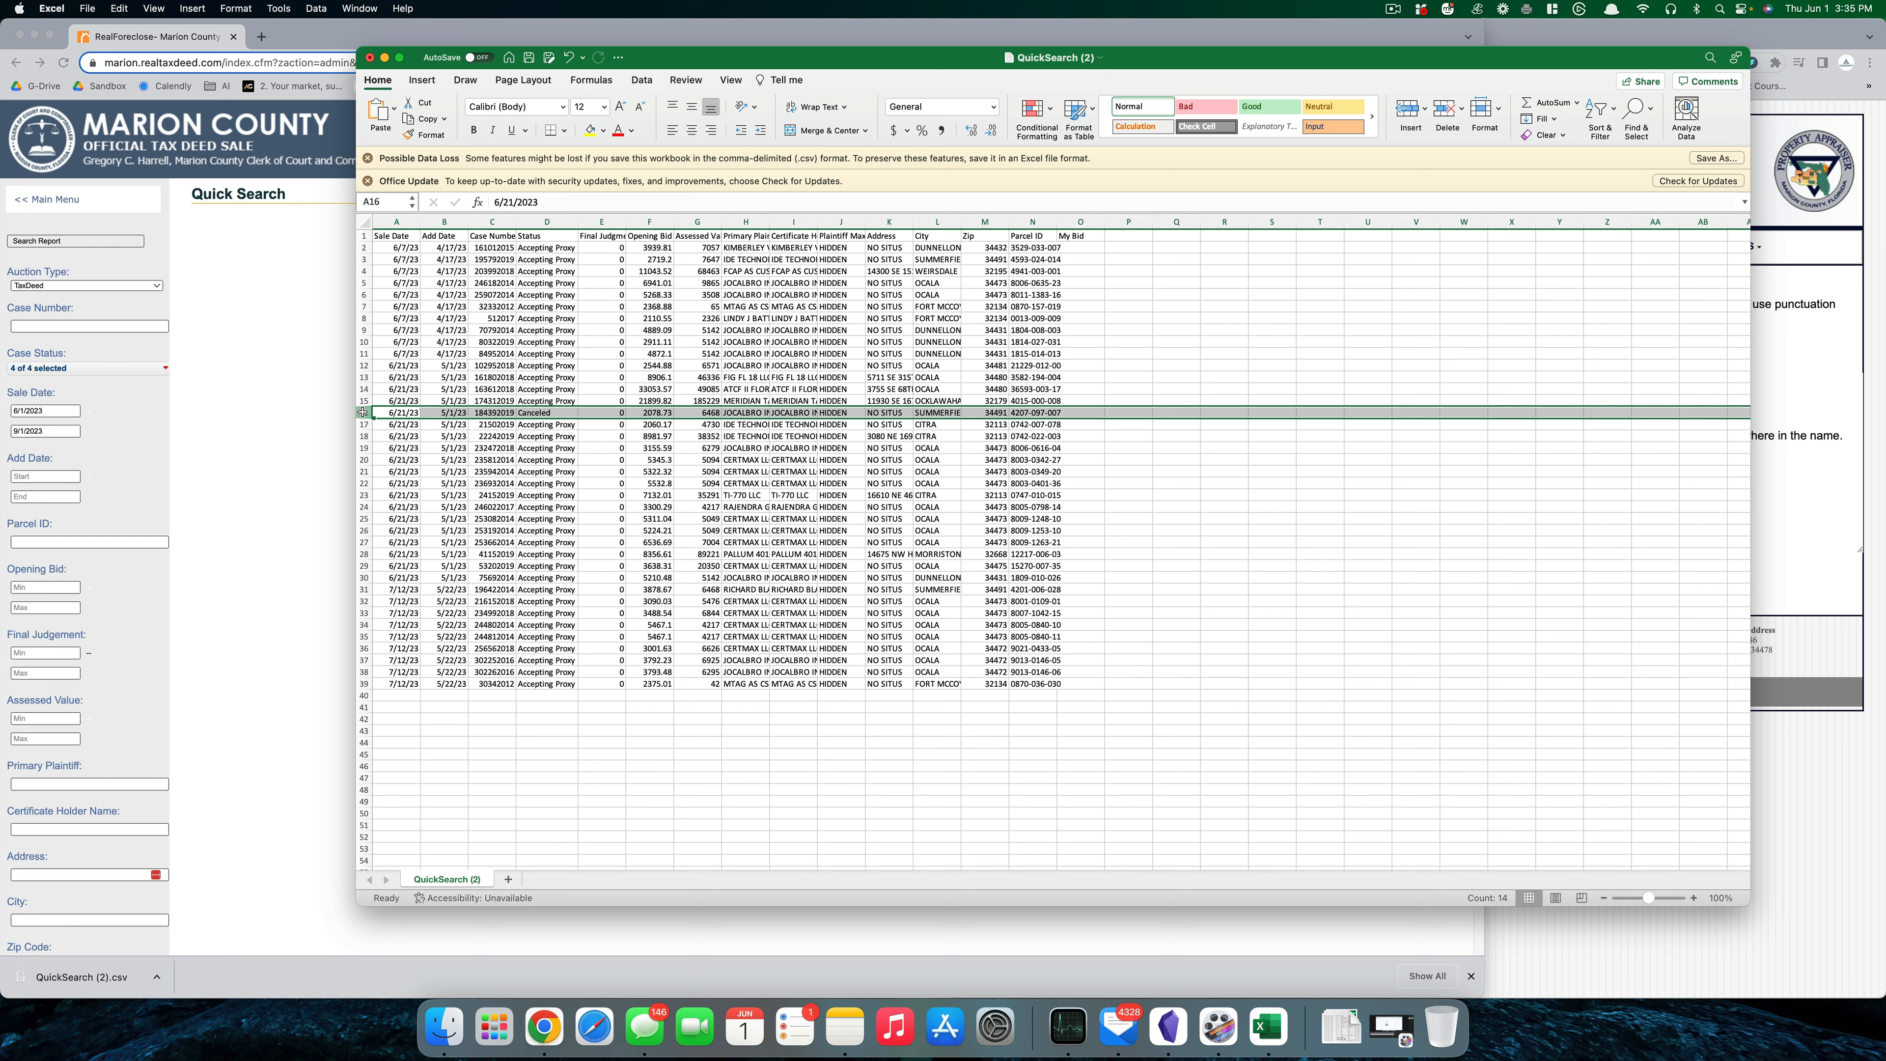
right_click(362, 412)
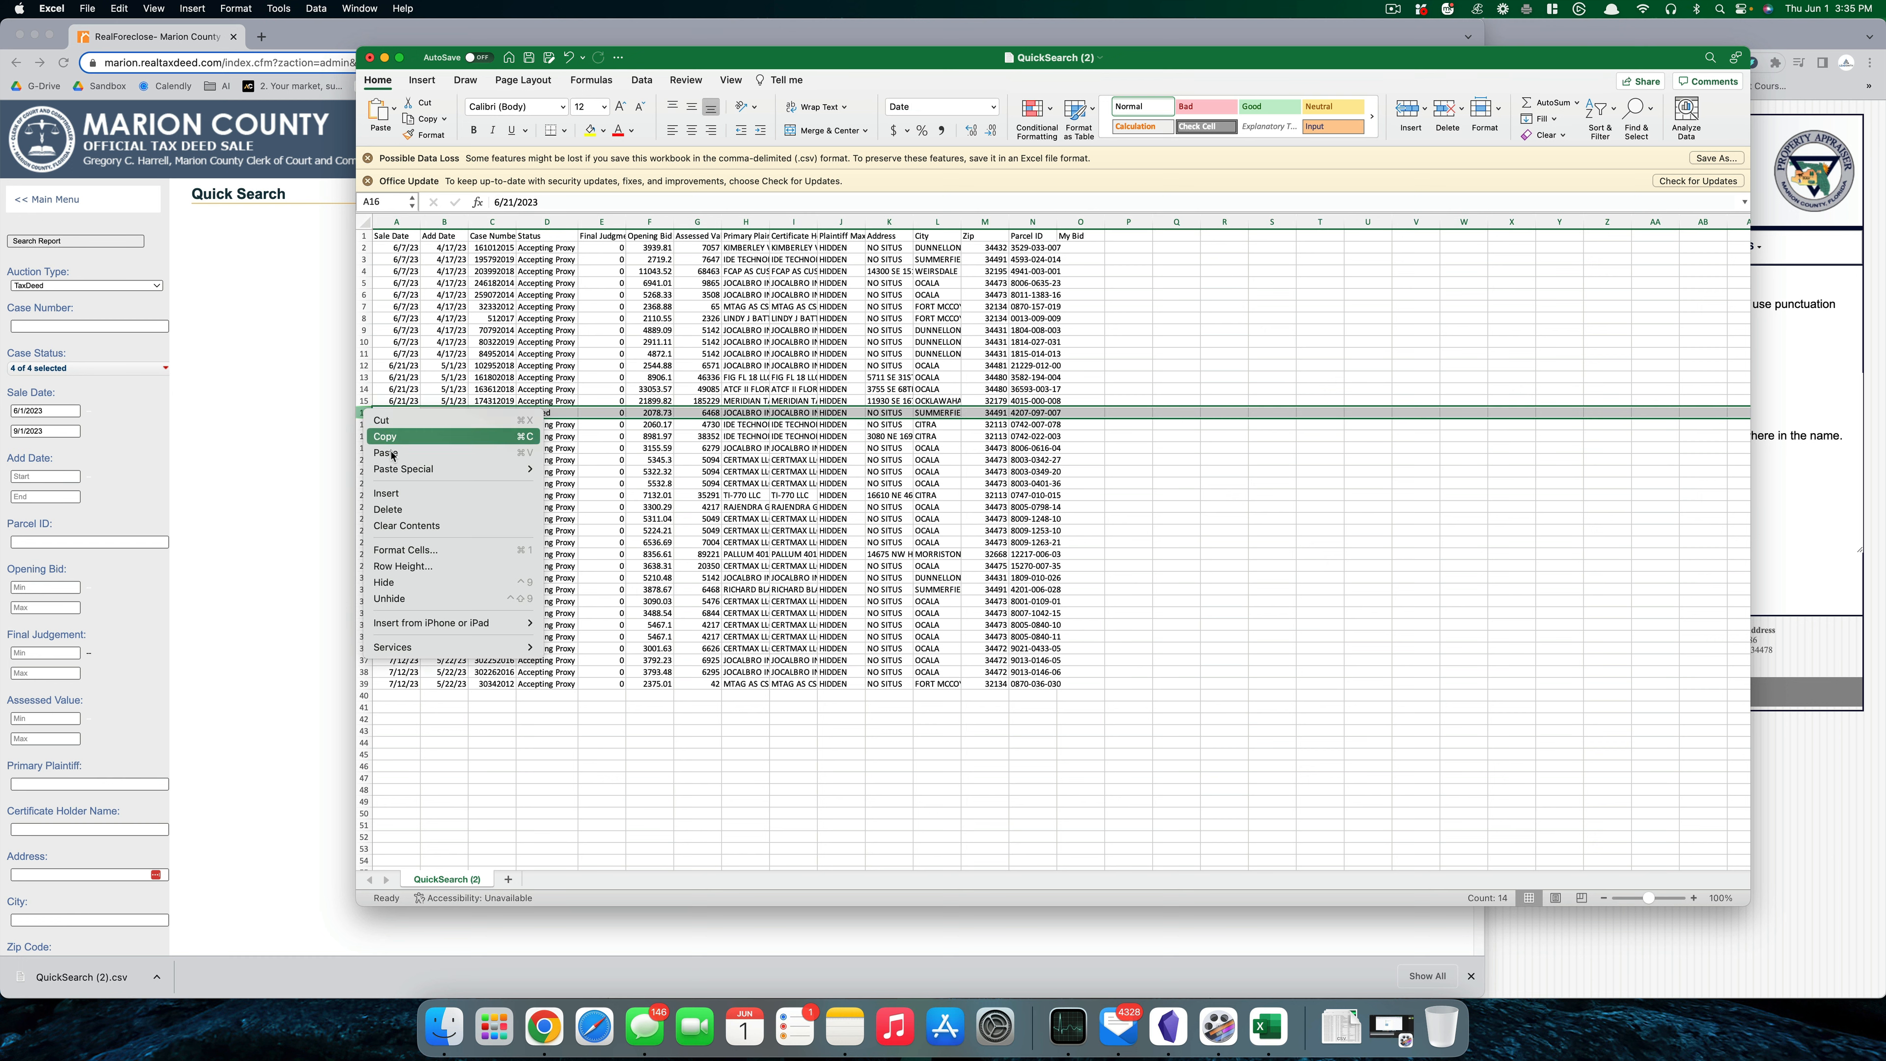
click(412, 511)
click(671, 540)
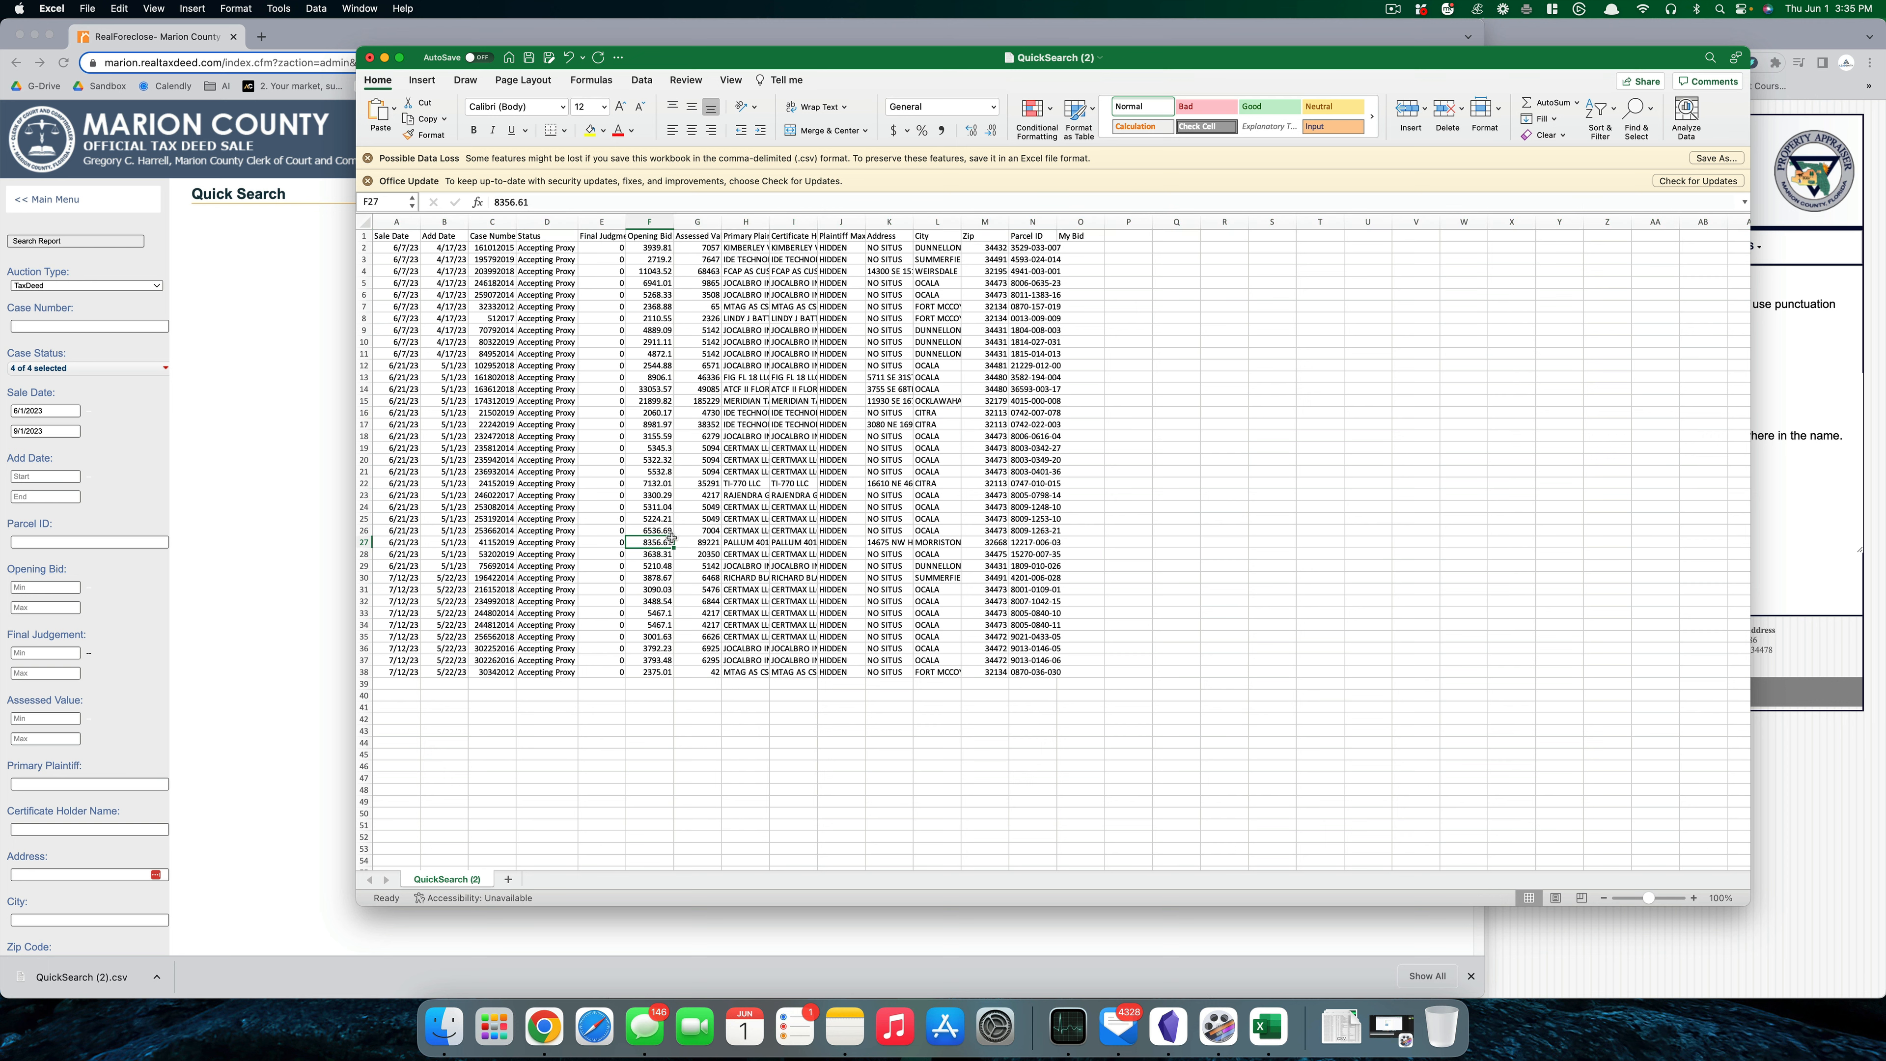
click(364, 235)
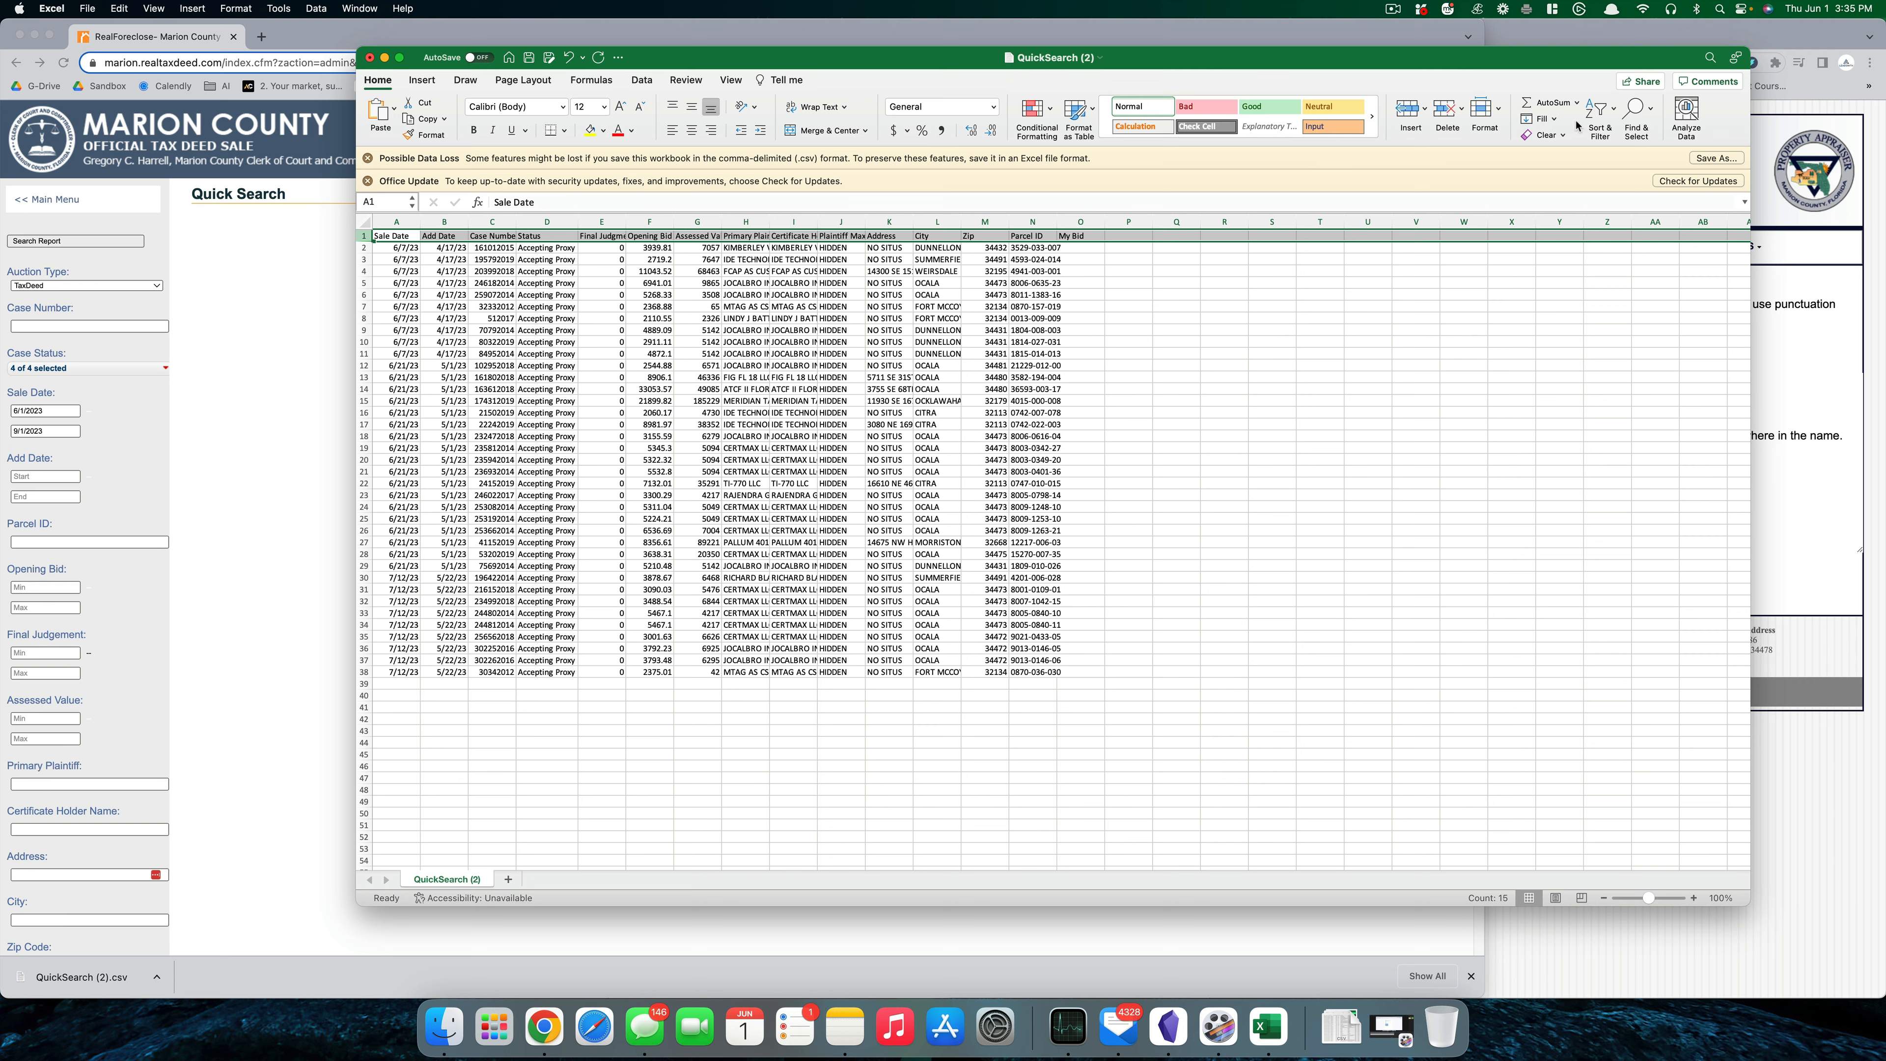
- Turn on filters for the header row
click(1598, 114)
click(1608, 193)
click(1320, 410)
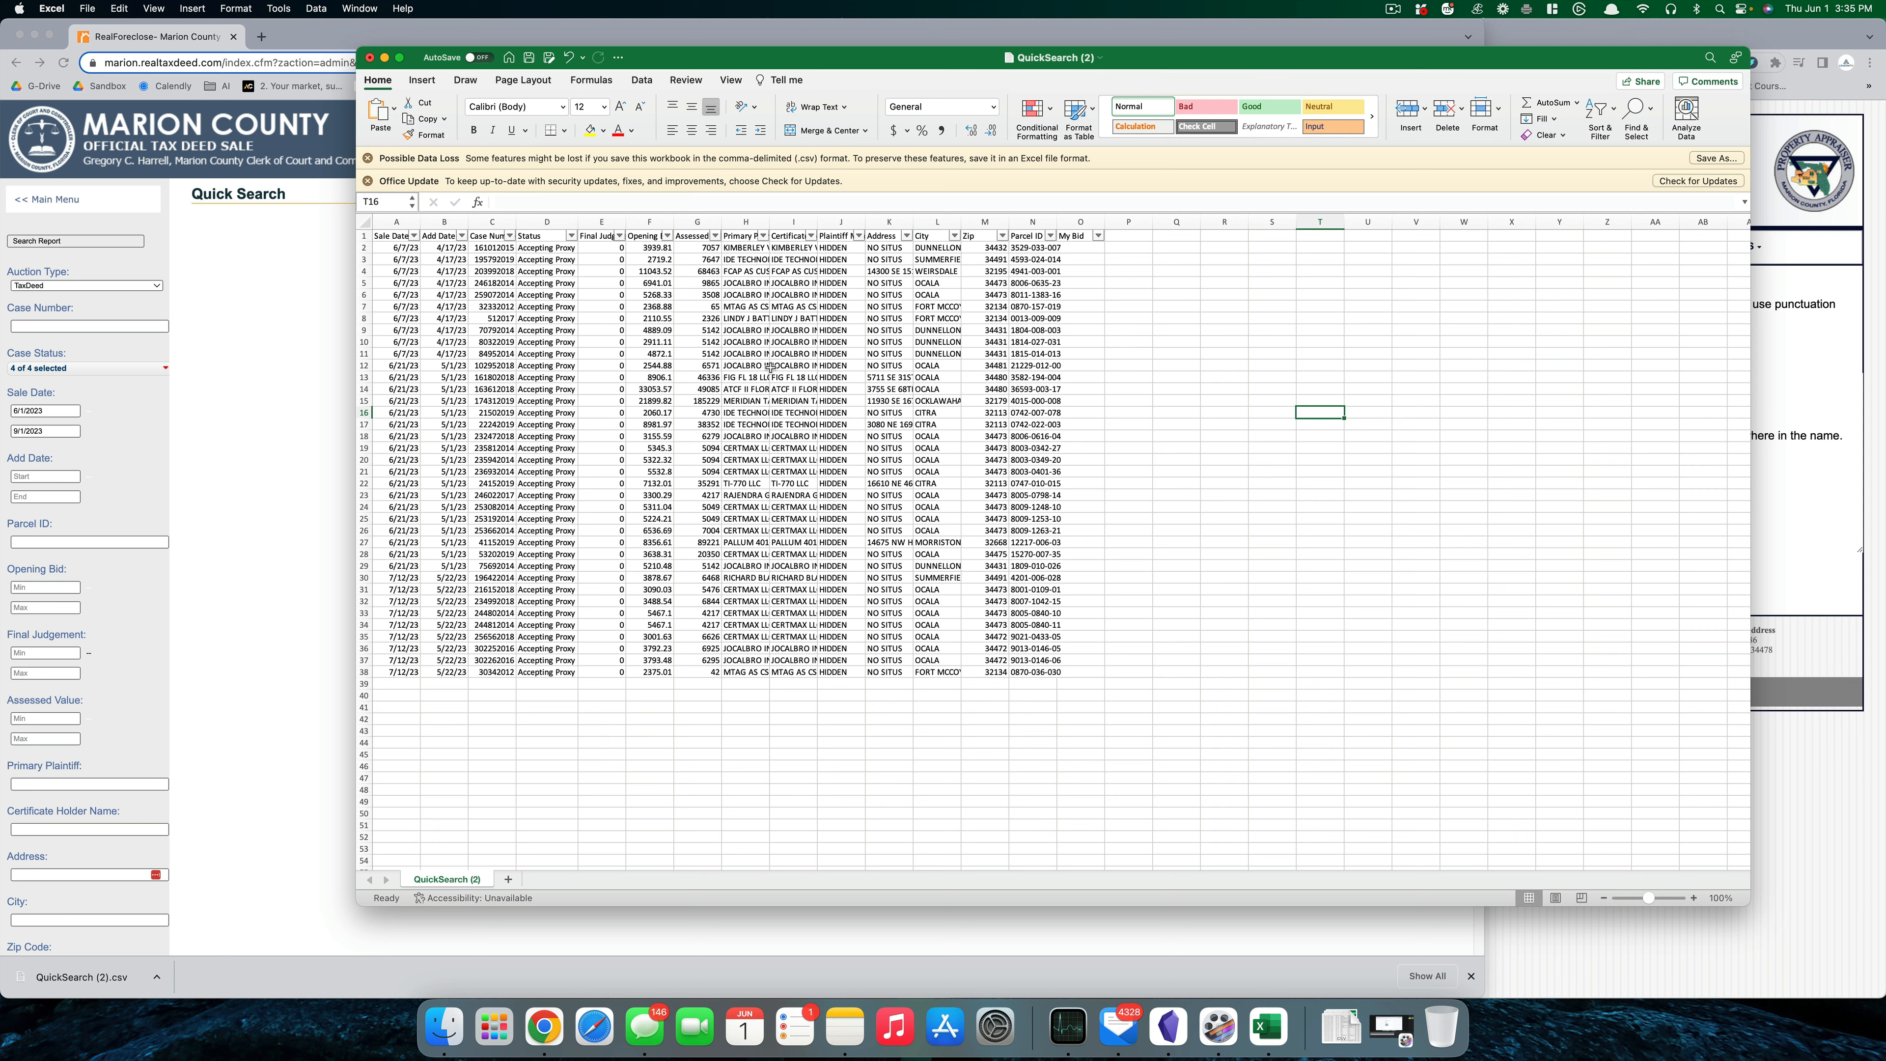
- Sort the whole table by Assessed Value (column G), largest first
click(699, 220)
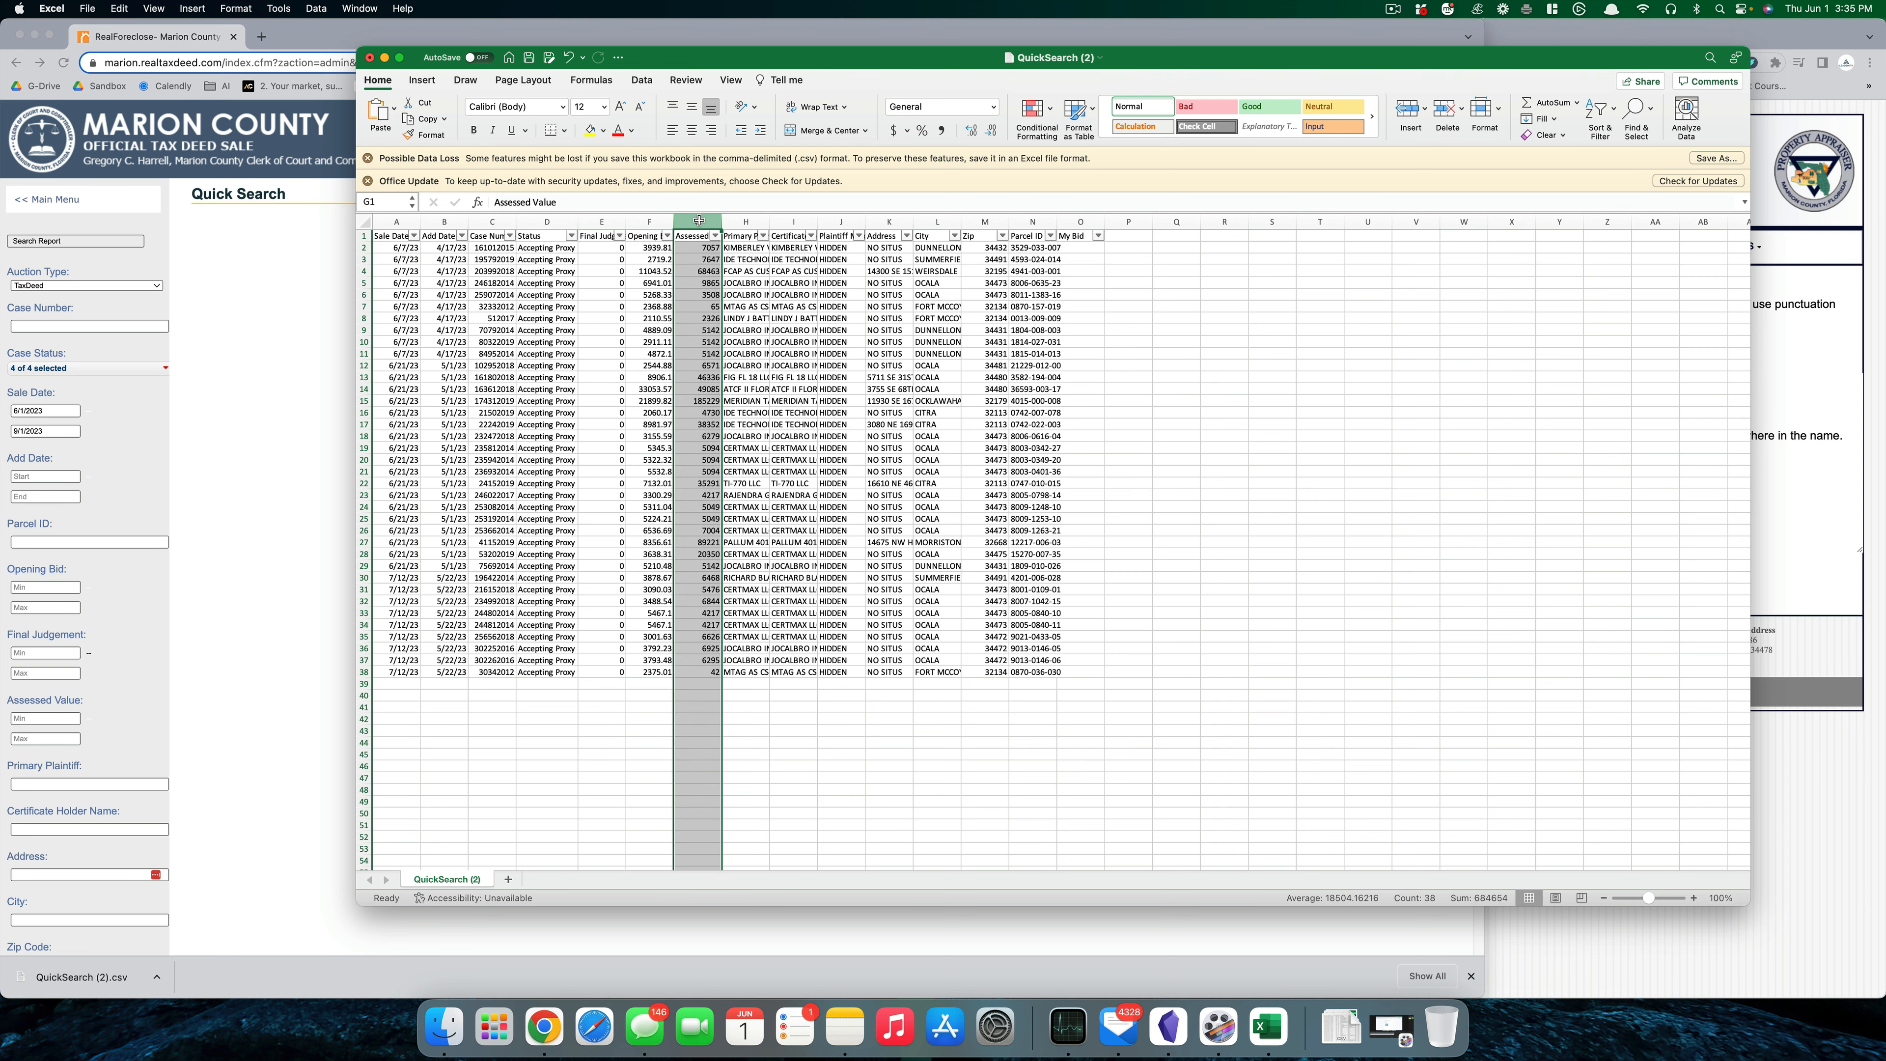
click(640, 80)
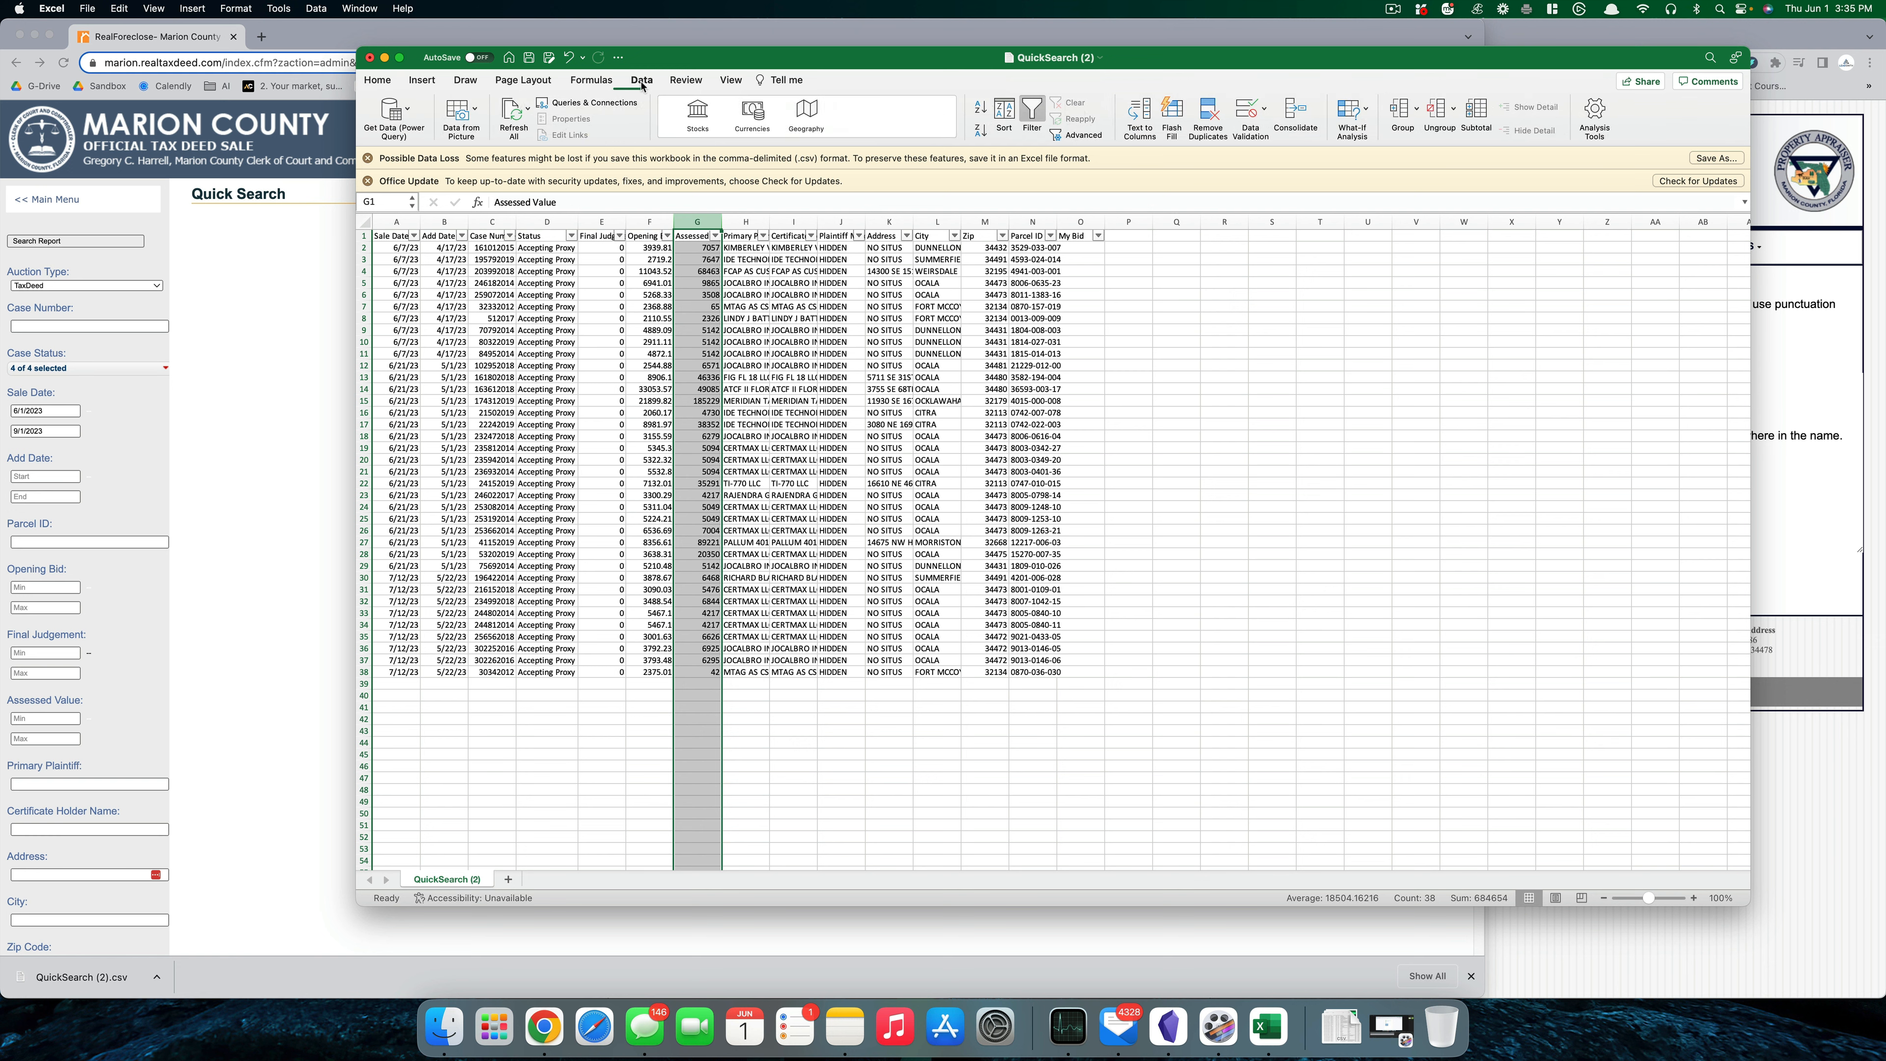
click(981, 131)
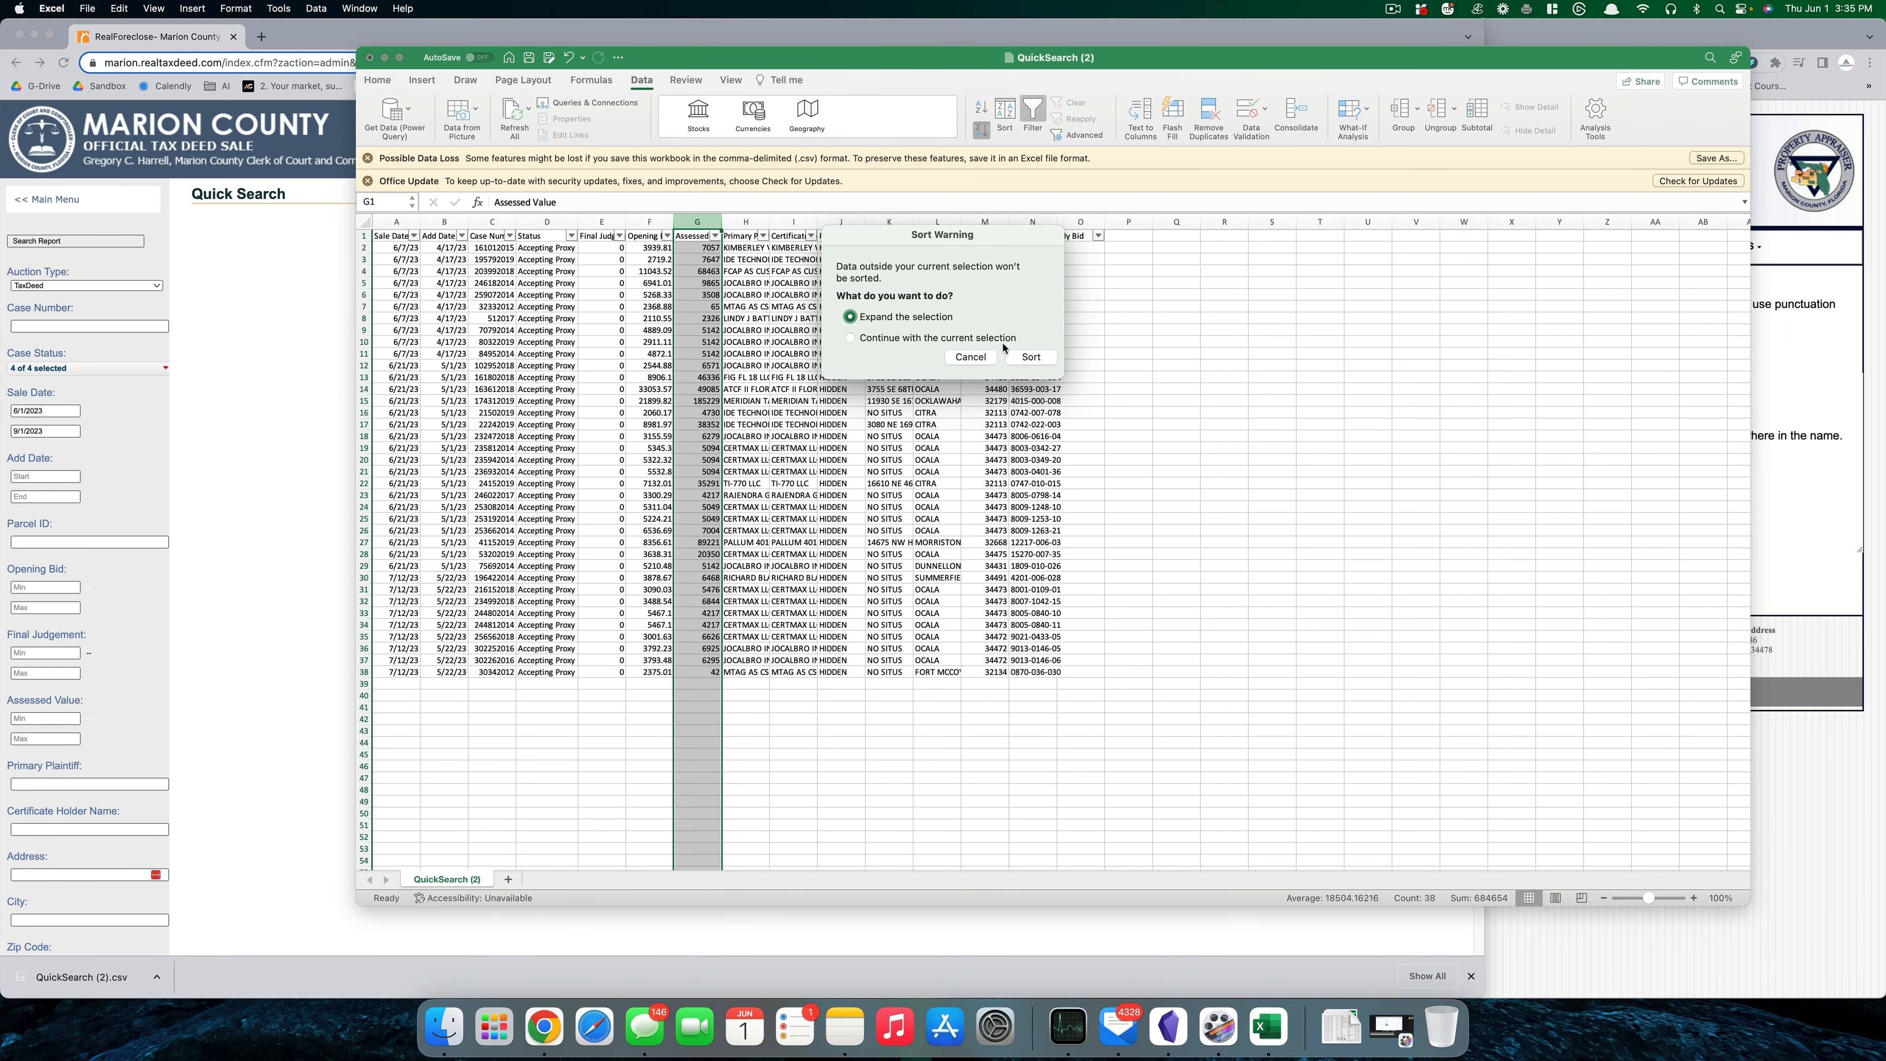
click(1030, 357)
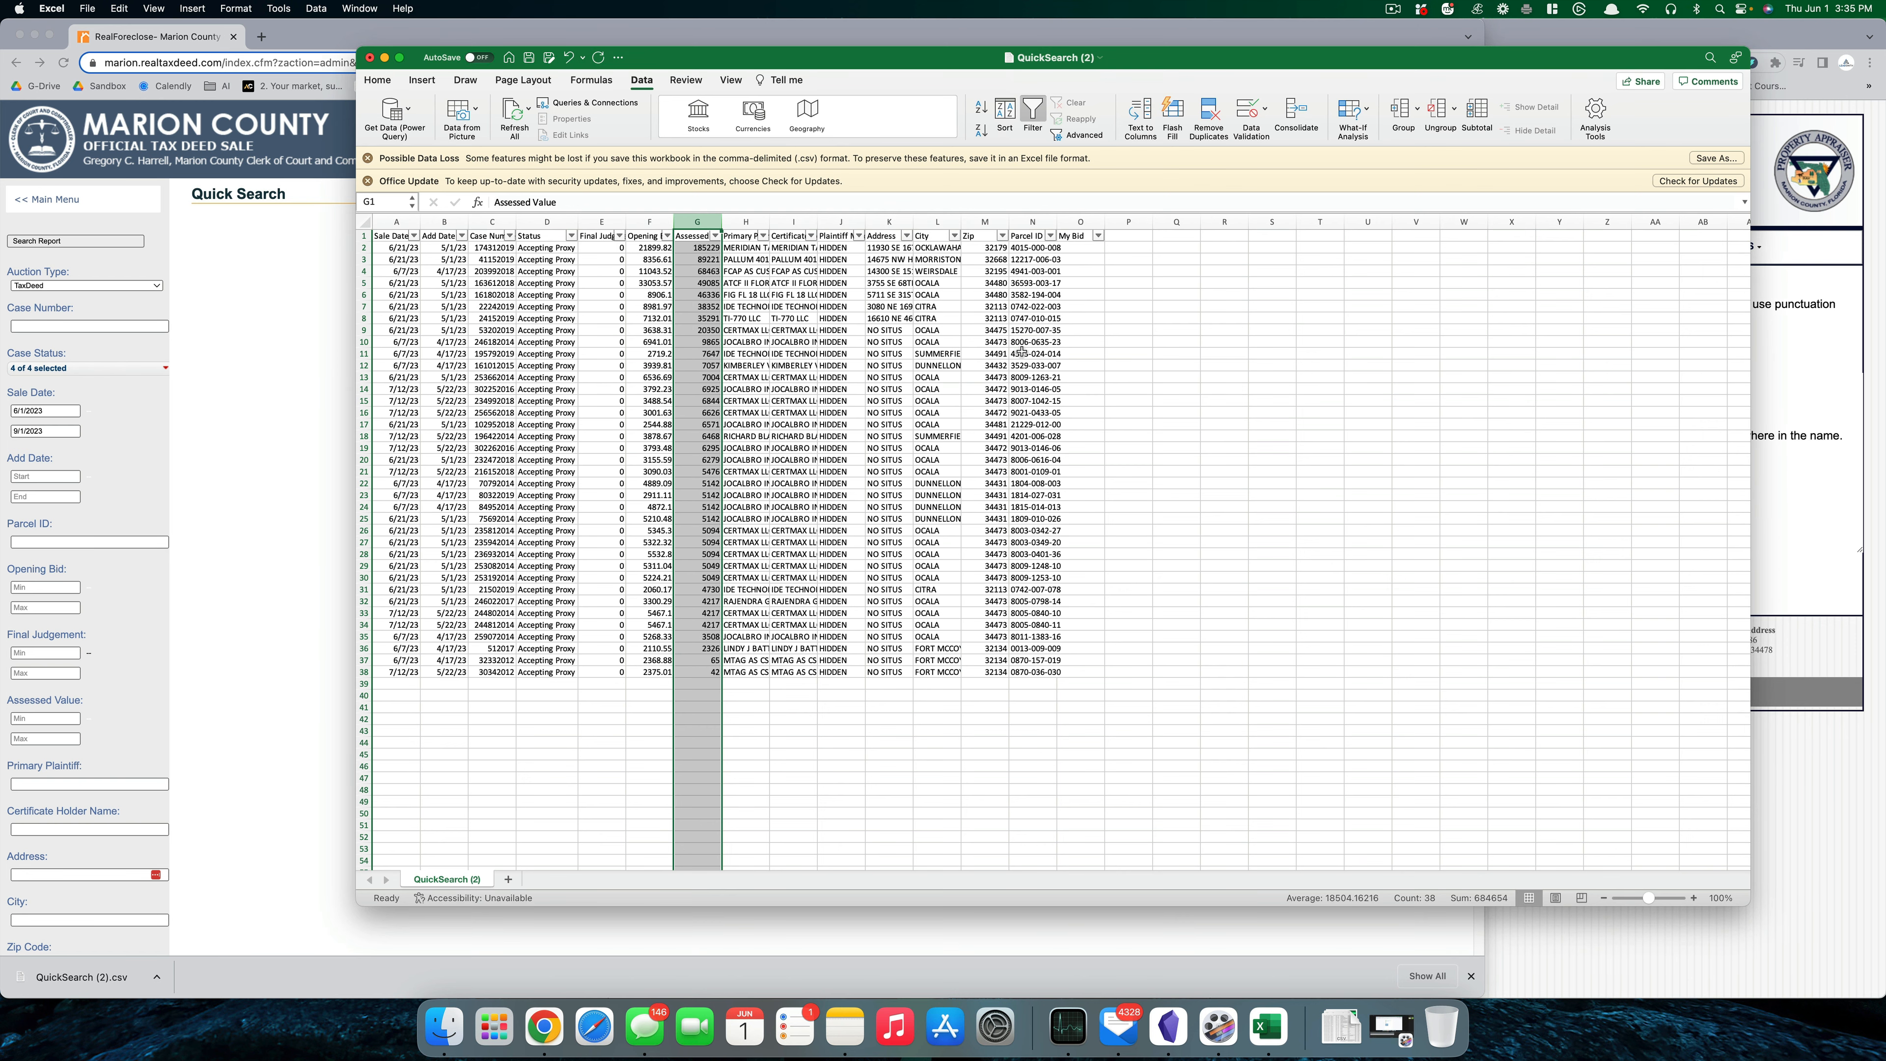
click(1148, 377)
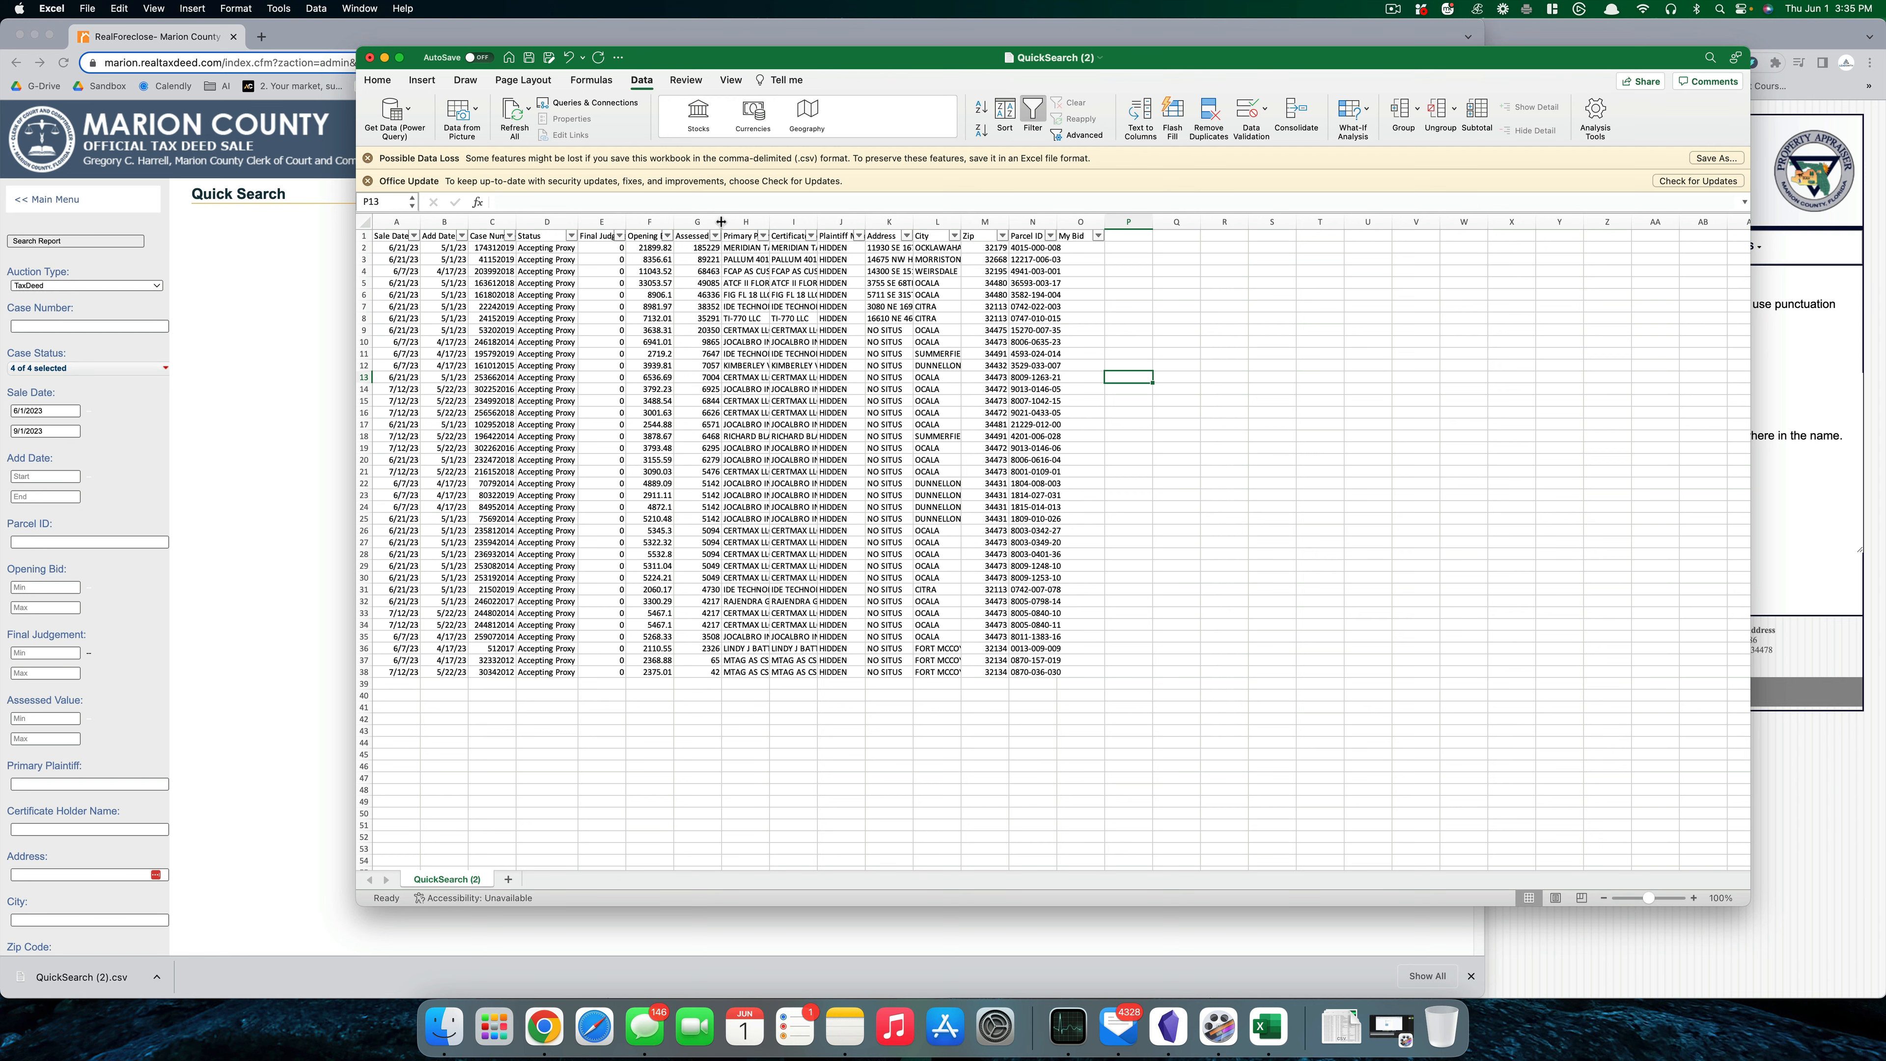
- Widen the Assessed Value and Address columns and resize the Excel window beside the browser
drag(722, 221, 759, 221)
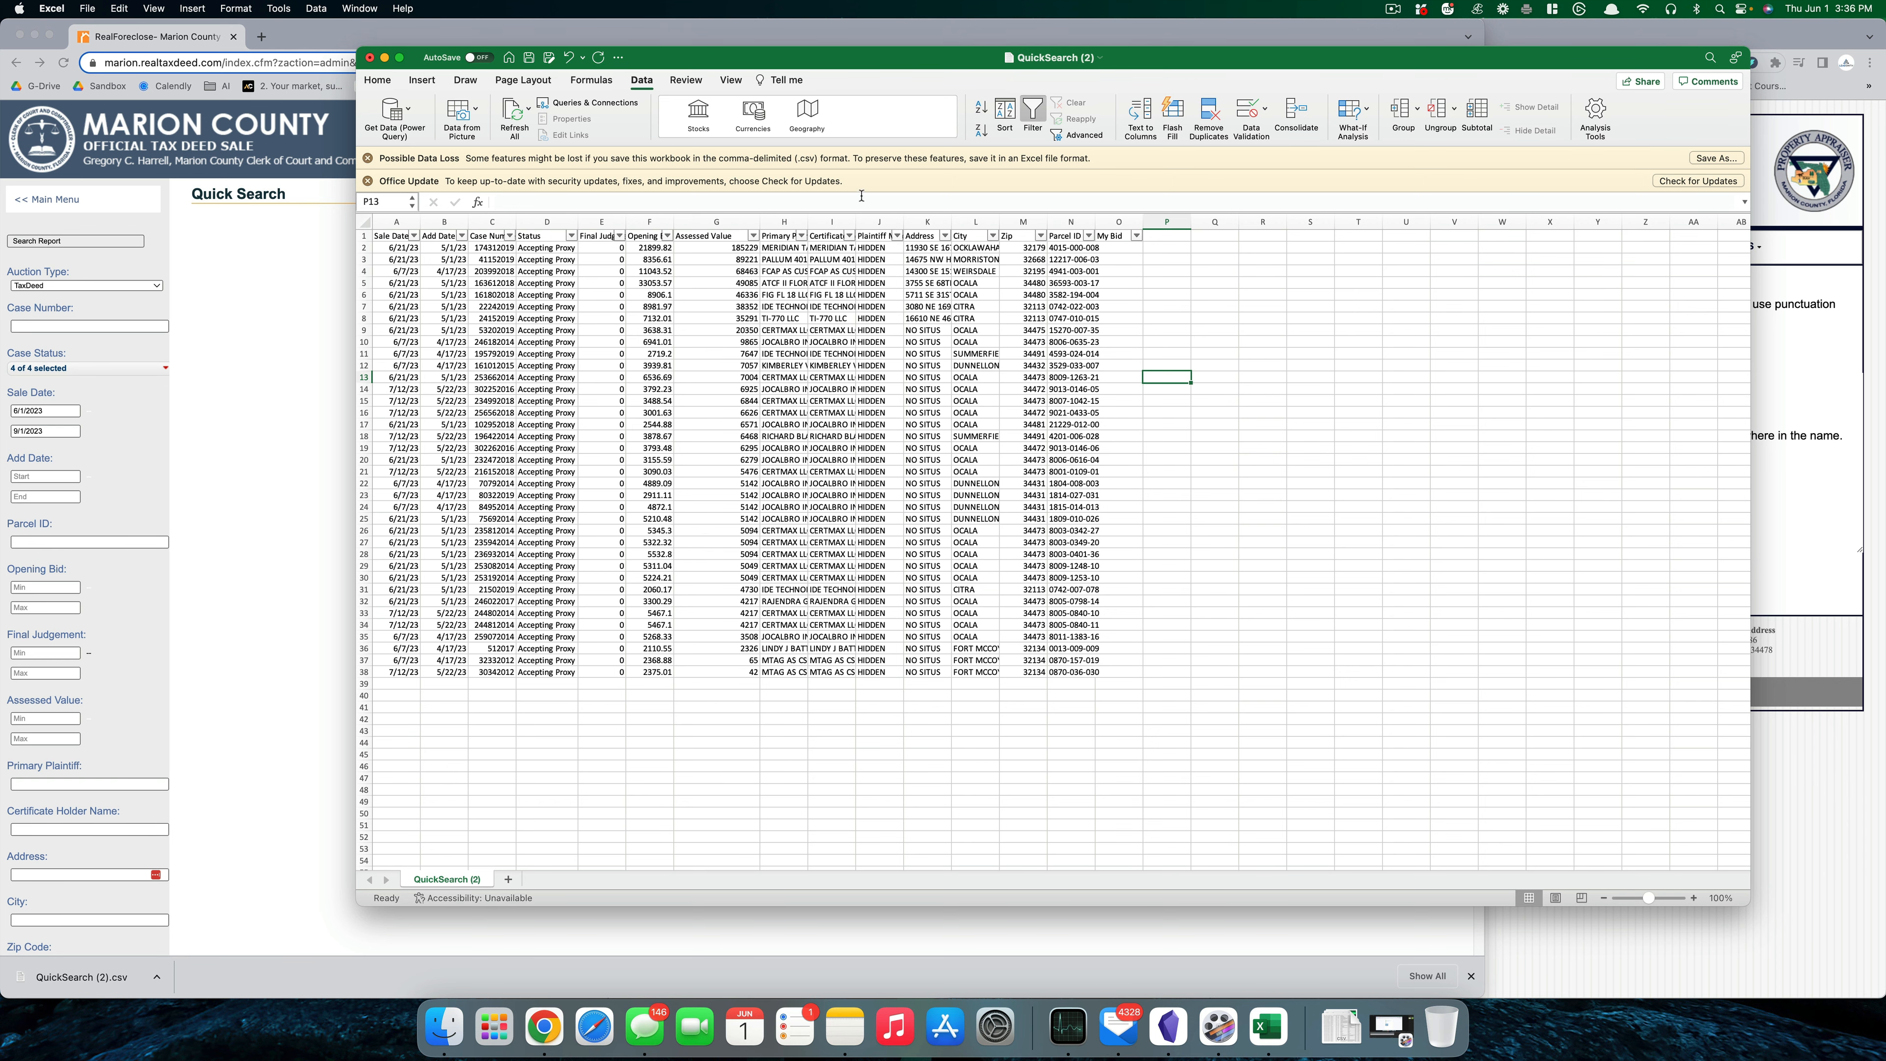
drag(864, 67, 698, 47)
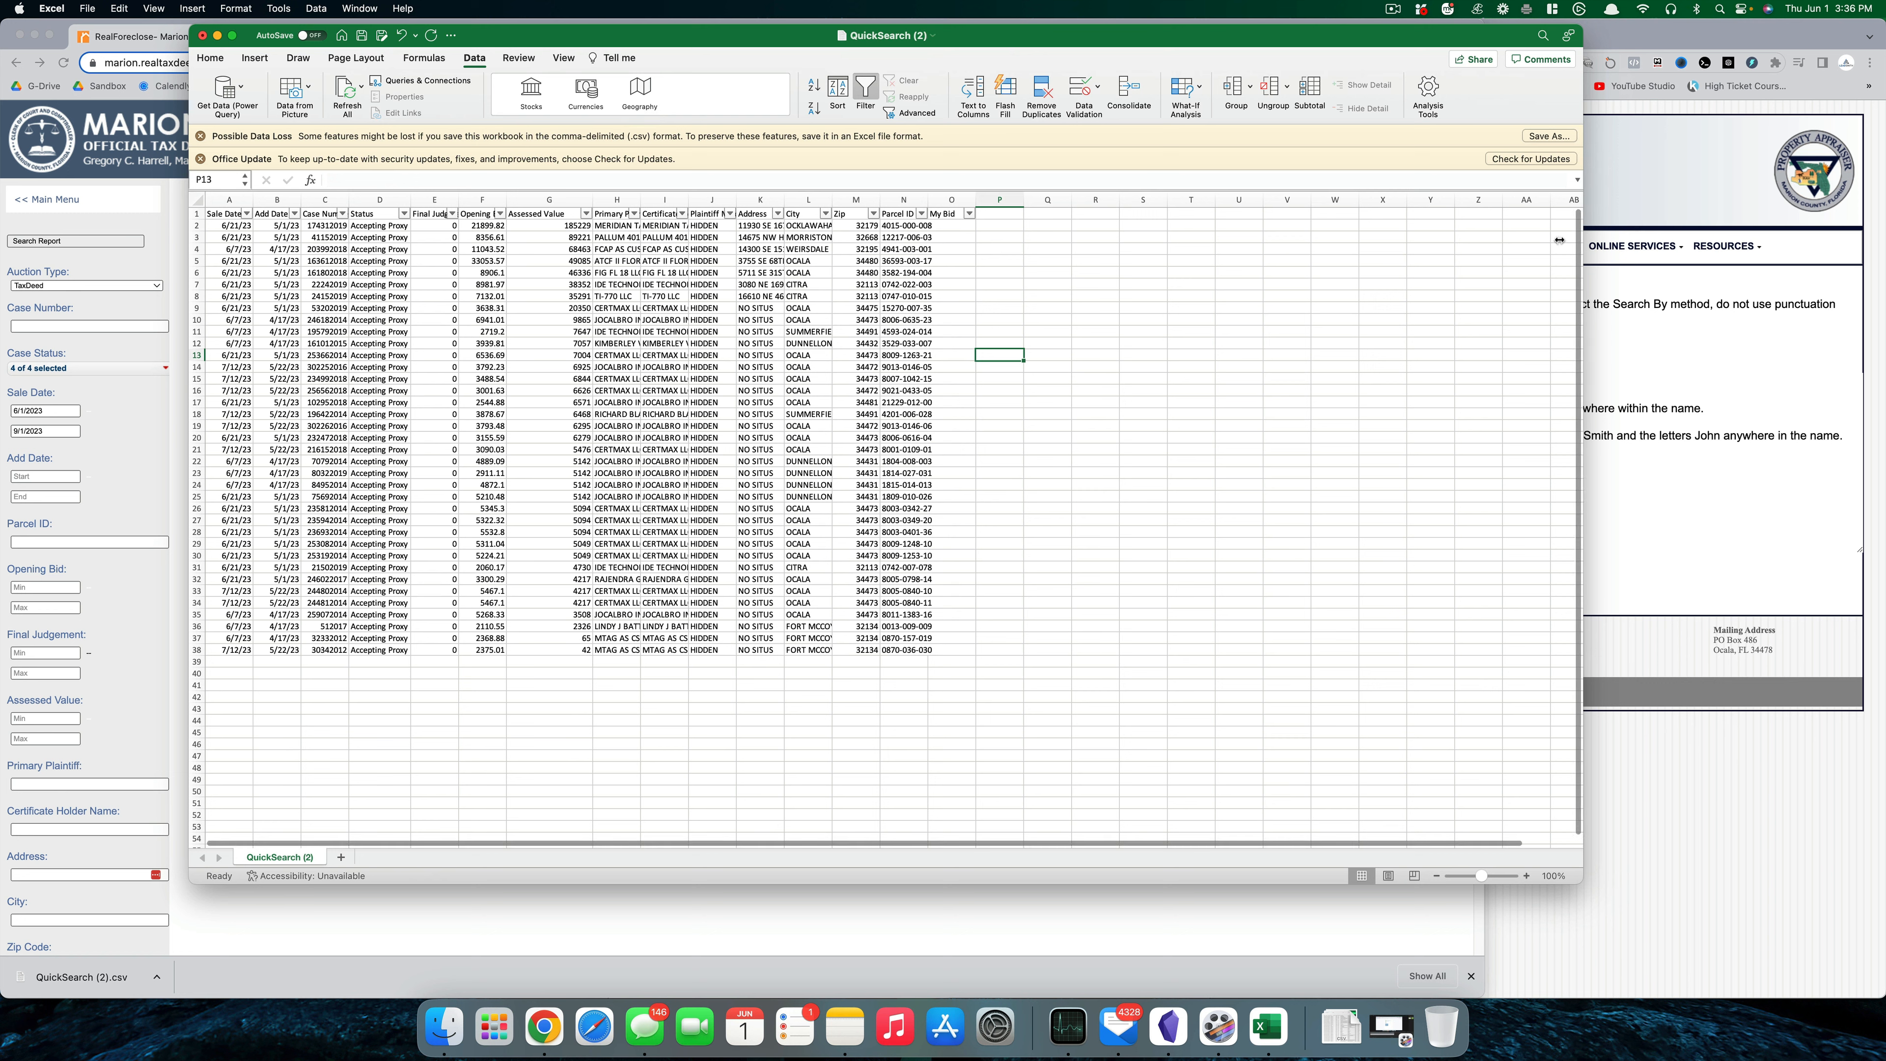
drag(1582, 239, 1119, 241)
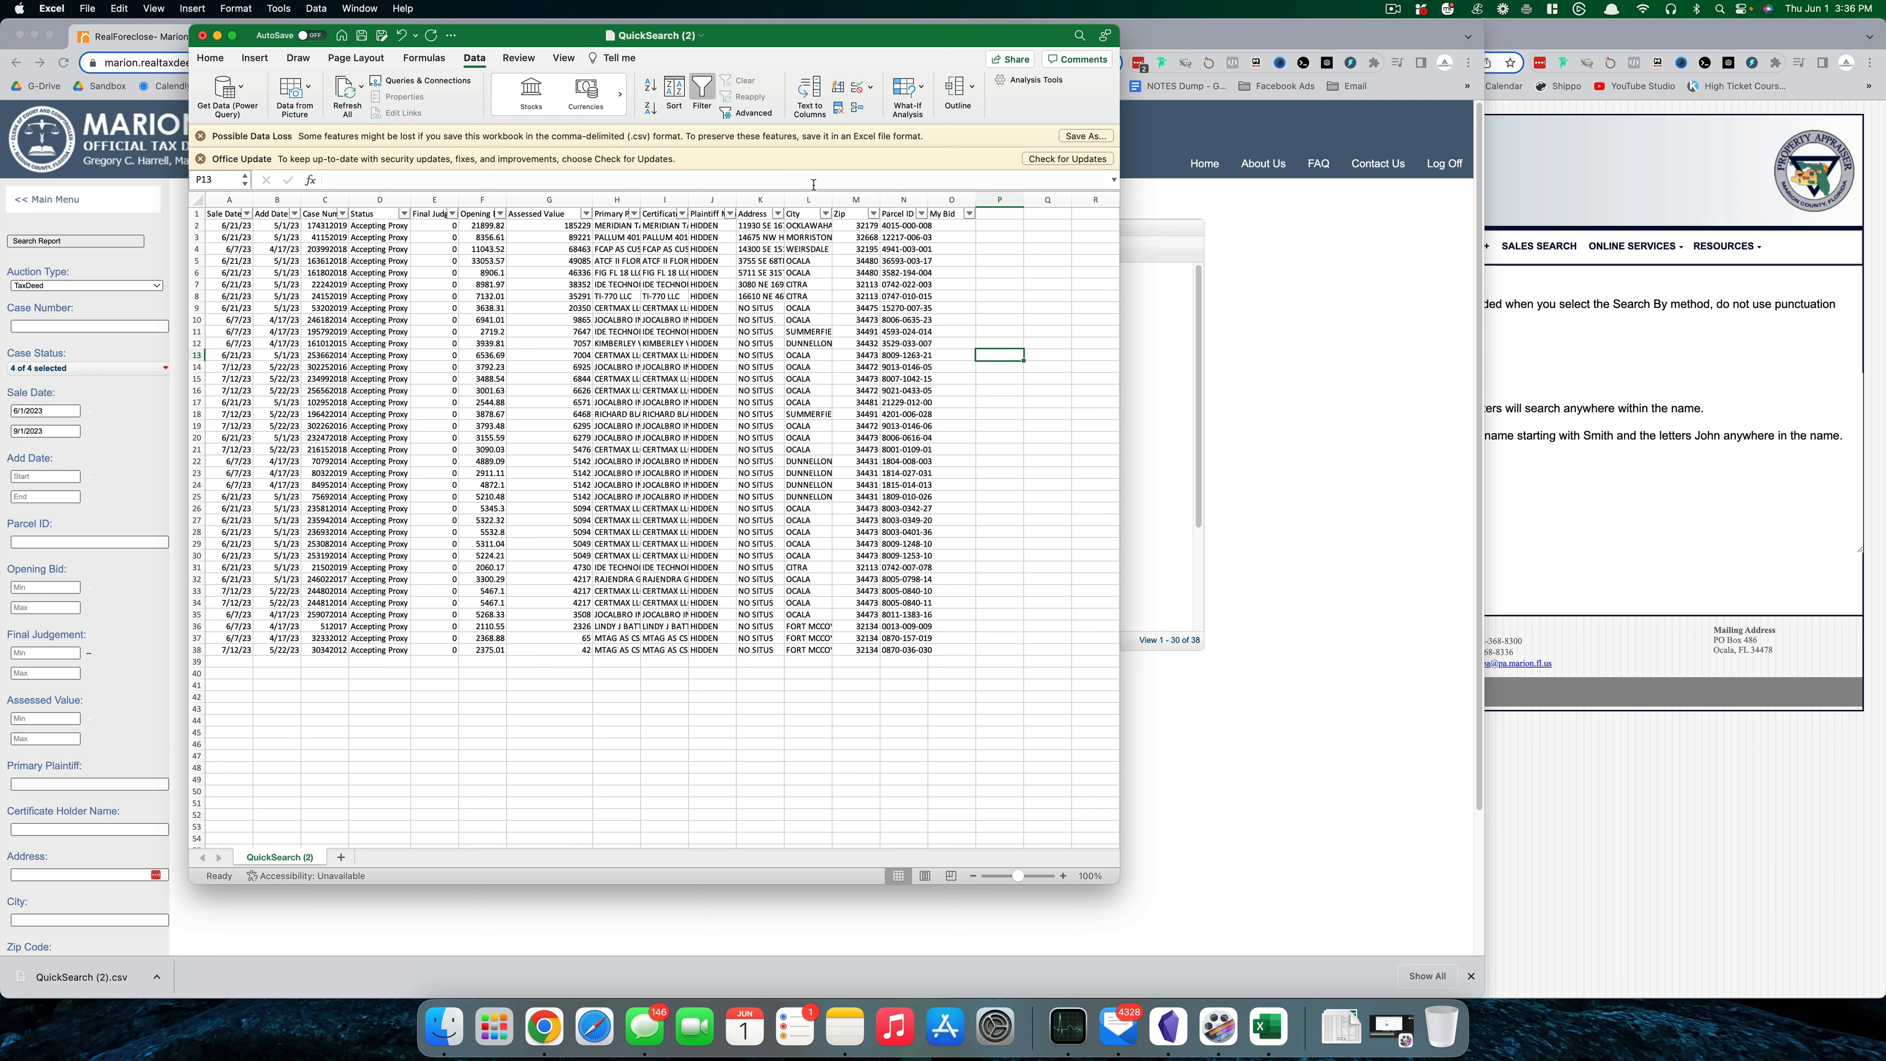
drag(784, 199, 843, 199)
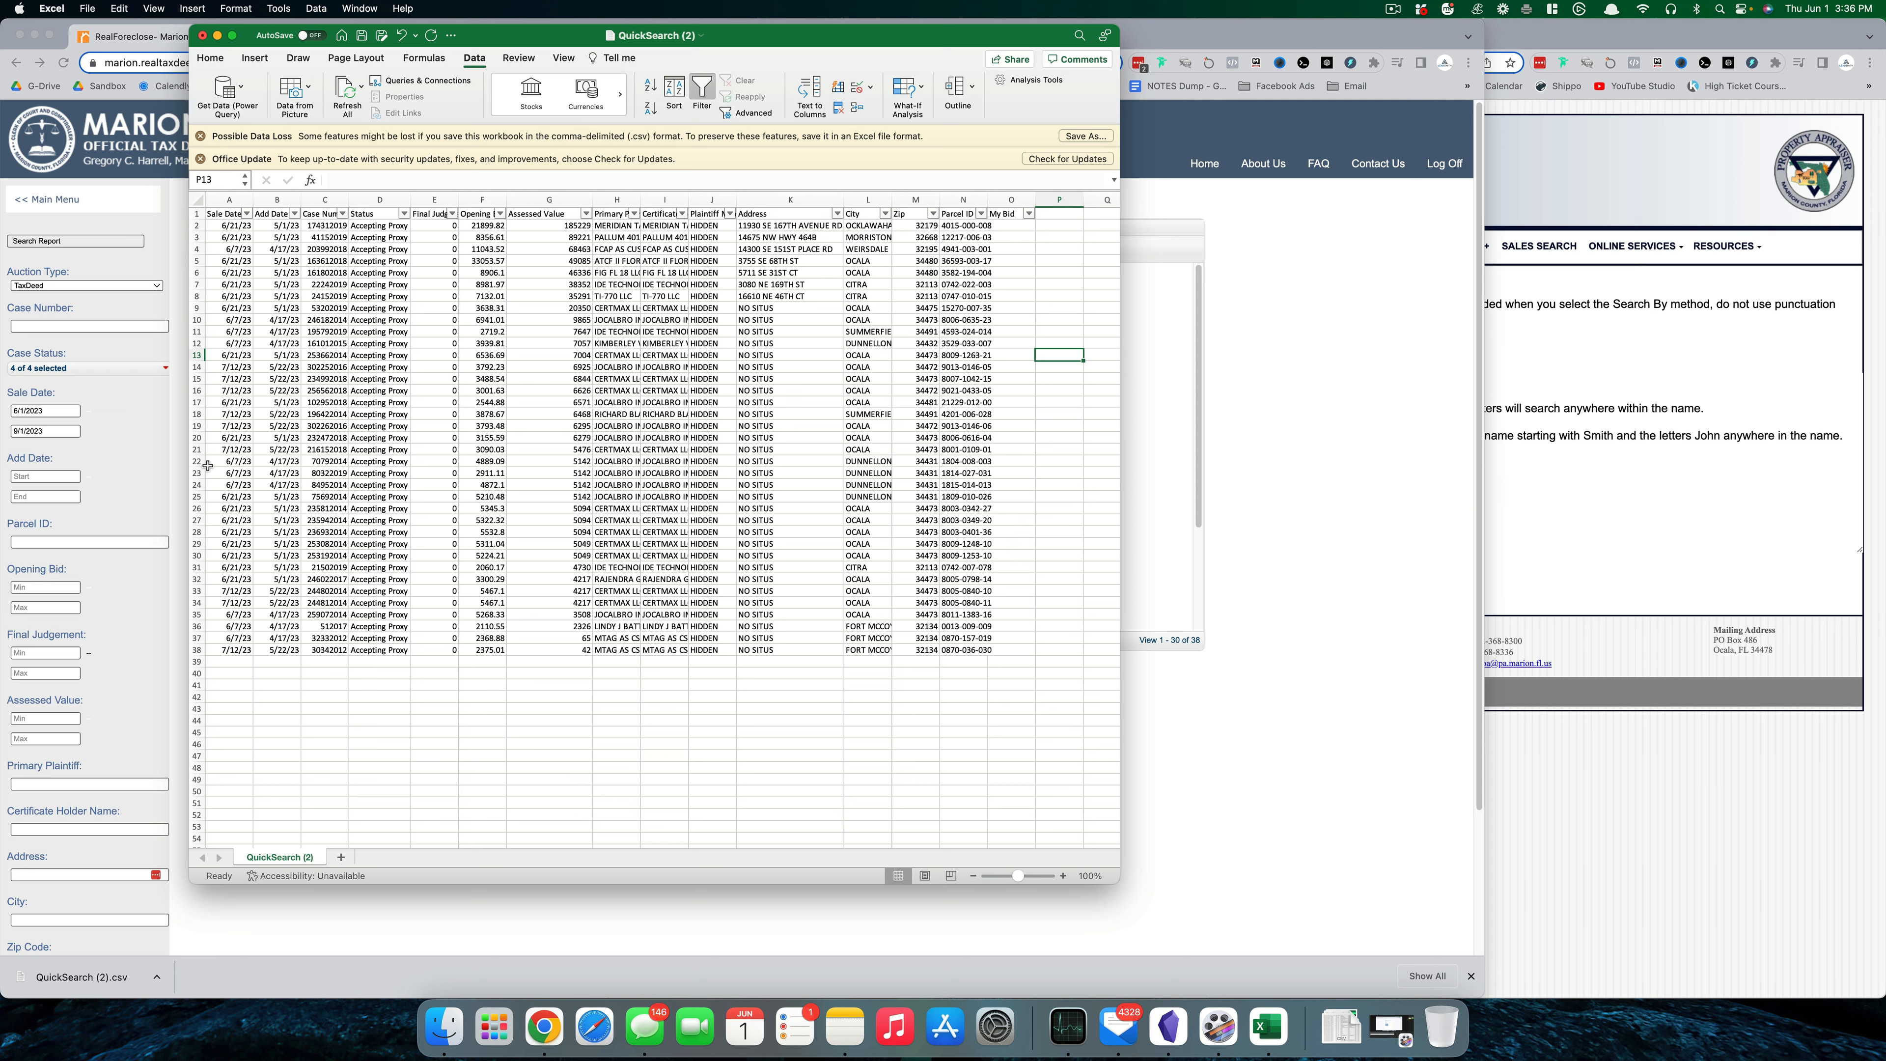
- Delete the 13 lowest-value records in rows 26–38
click(196, 508)
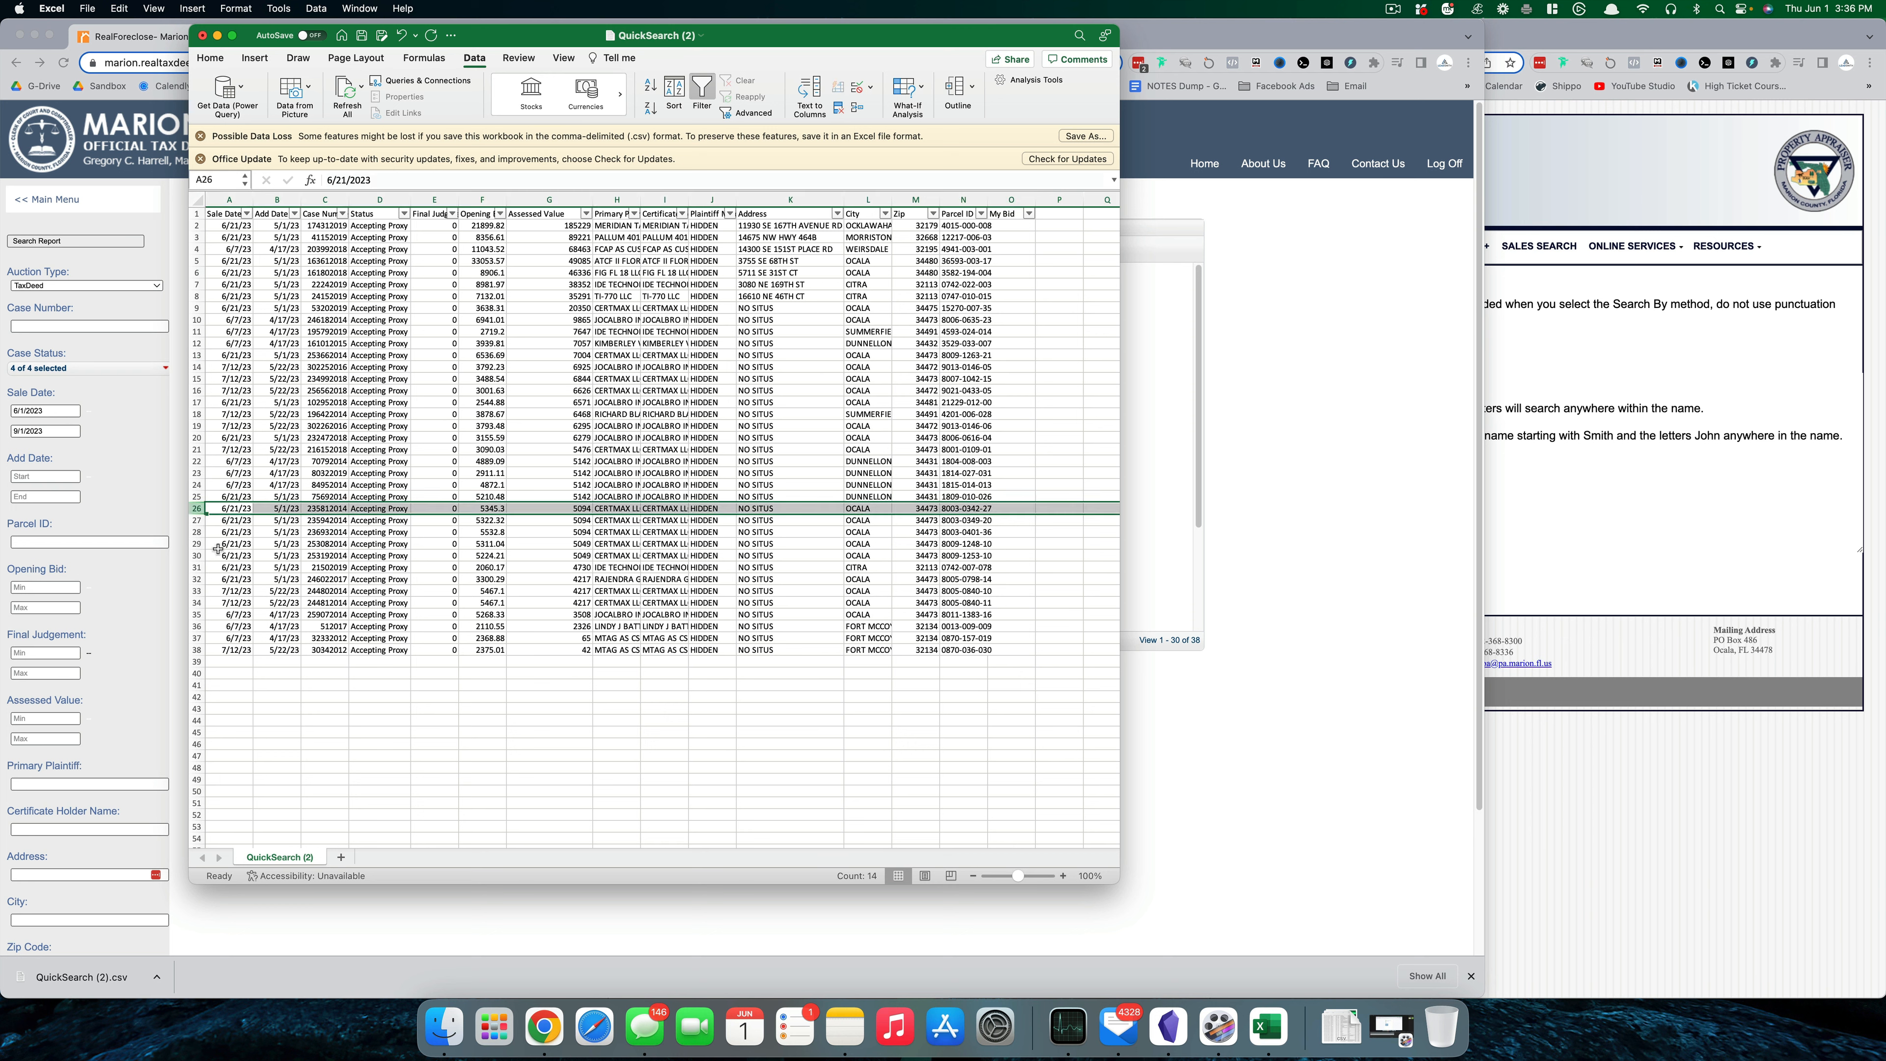
shift+click(197, 650)
right_click(197, 650)
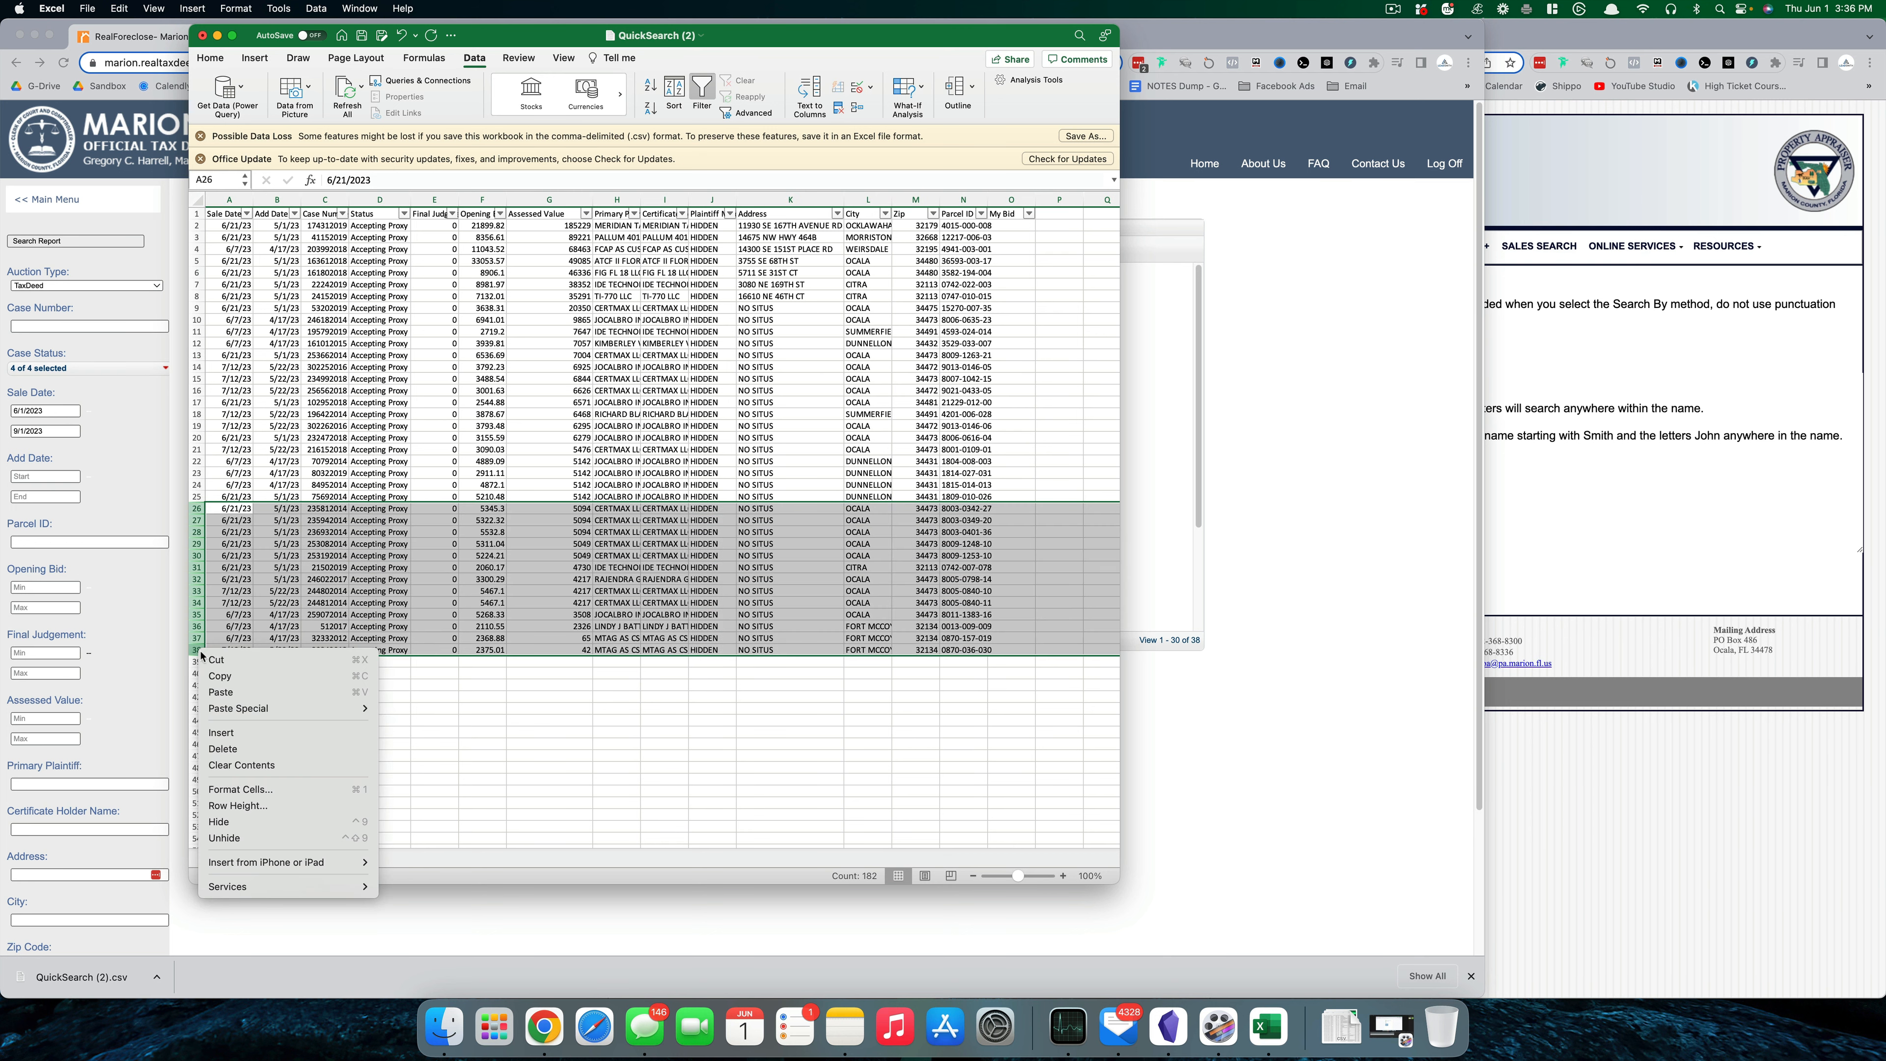
click(282, 748)
click(832, 707)
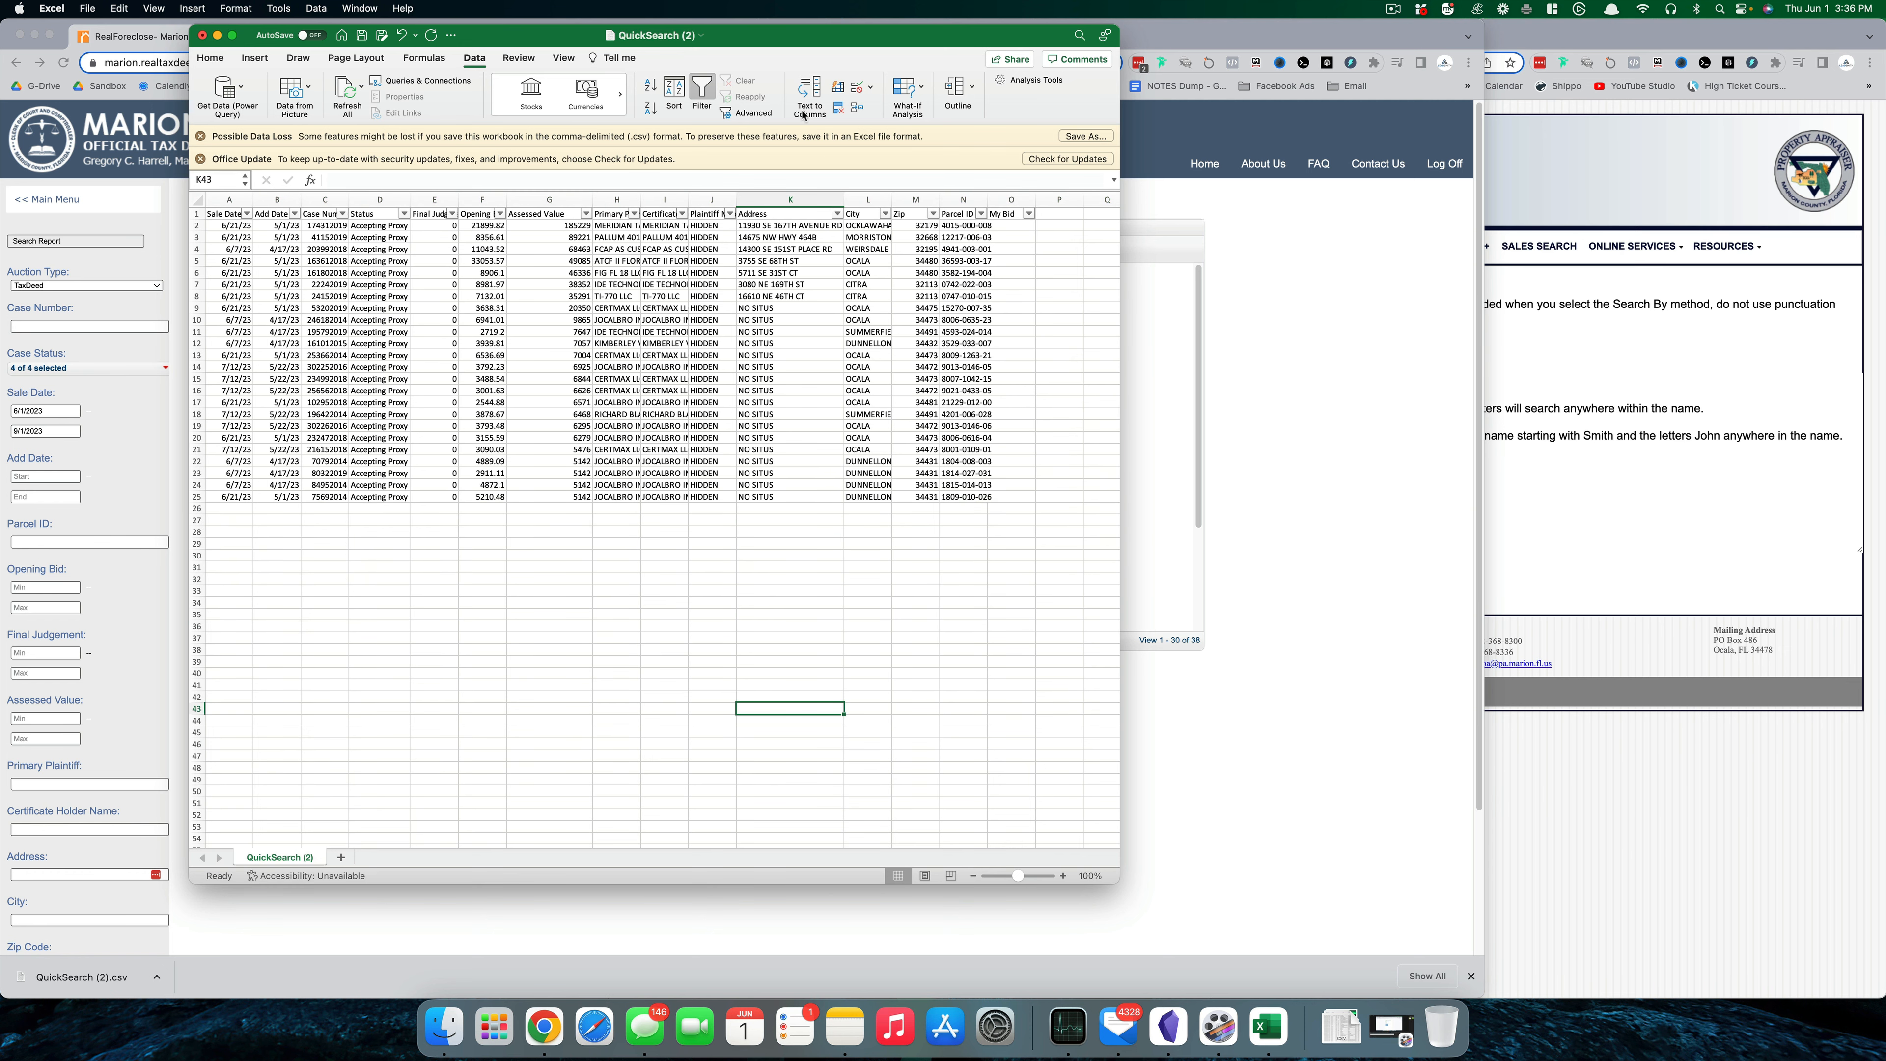
drag(767, 47, 632, 61)
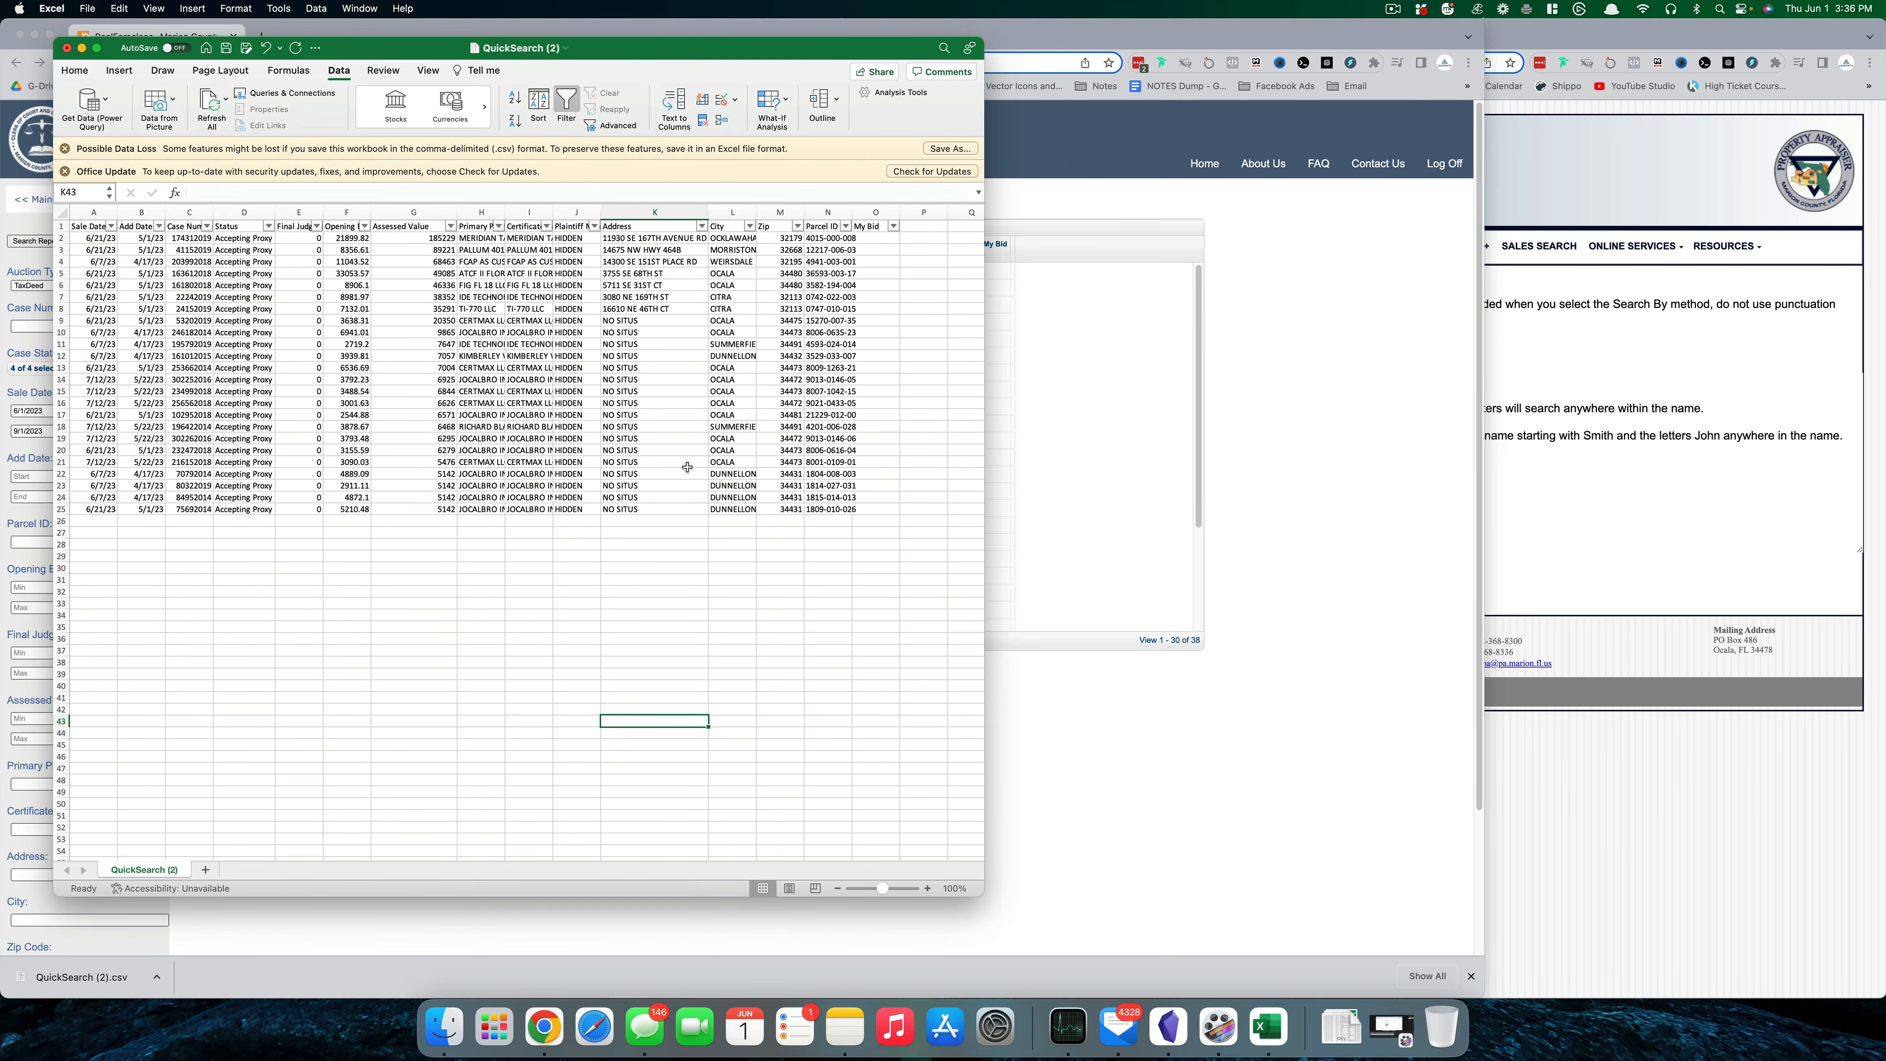
click(827, 509)
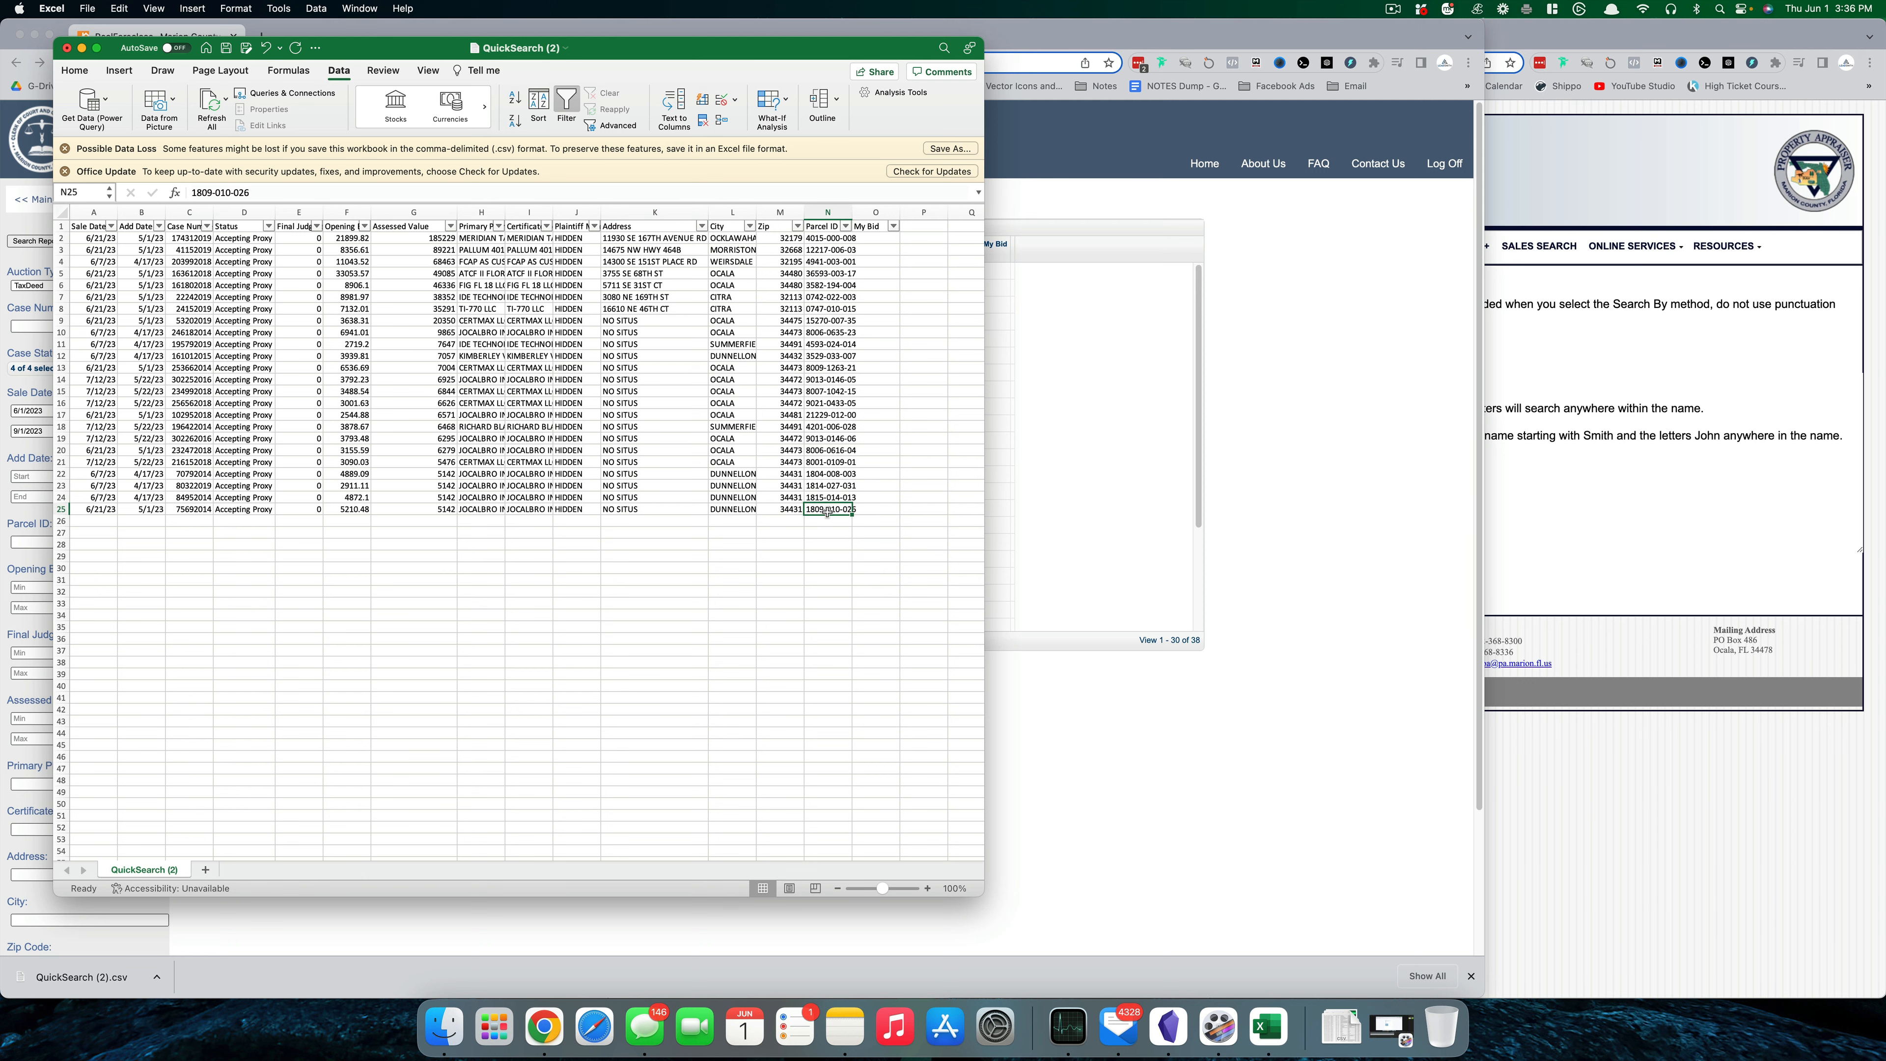
key(super+c)
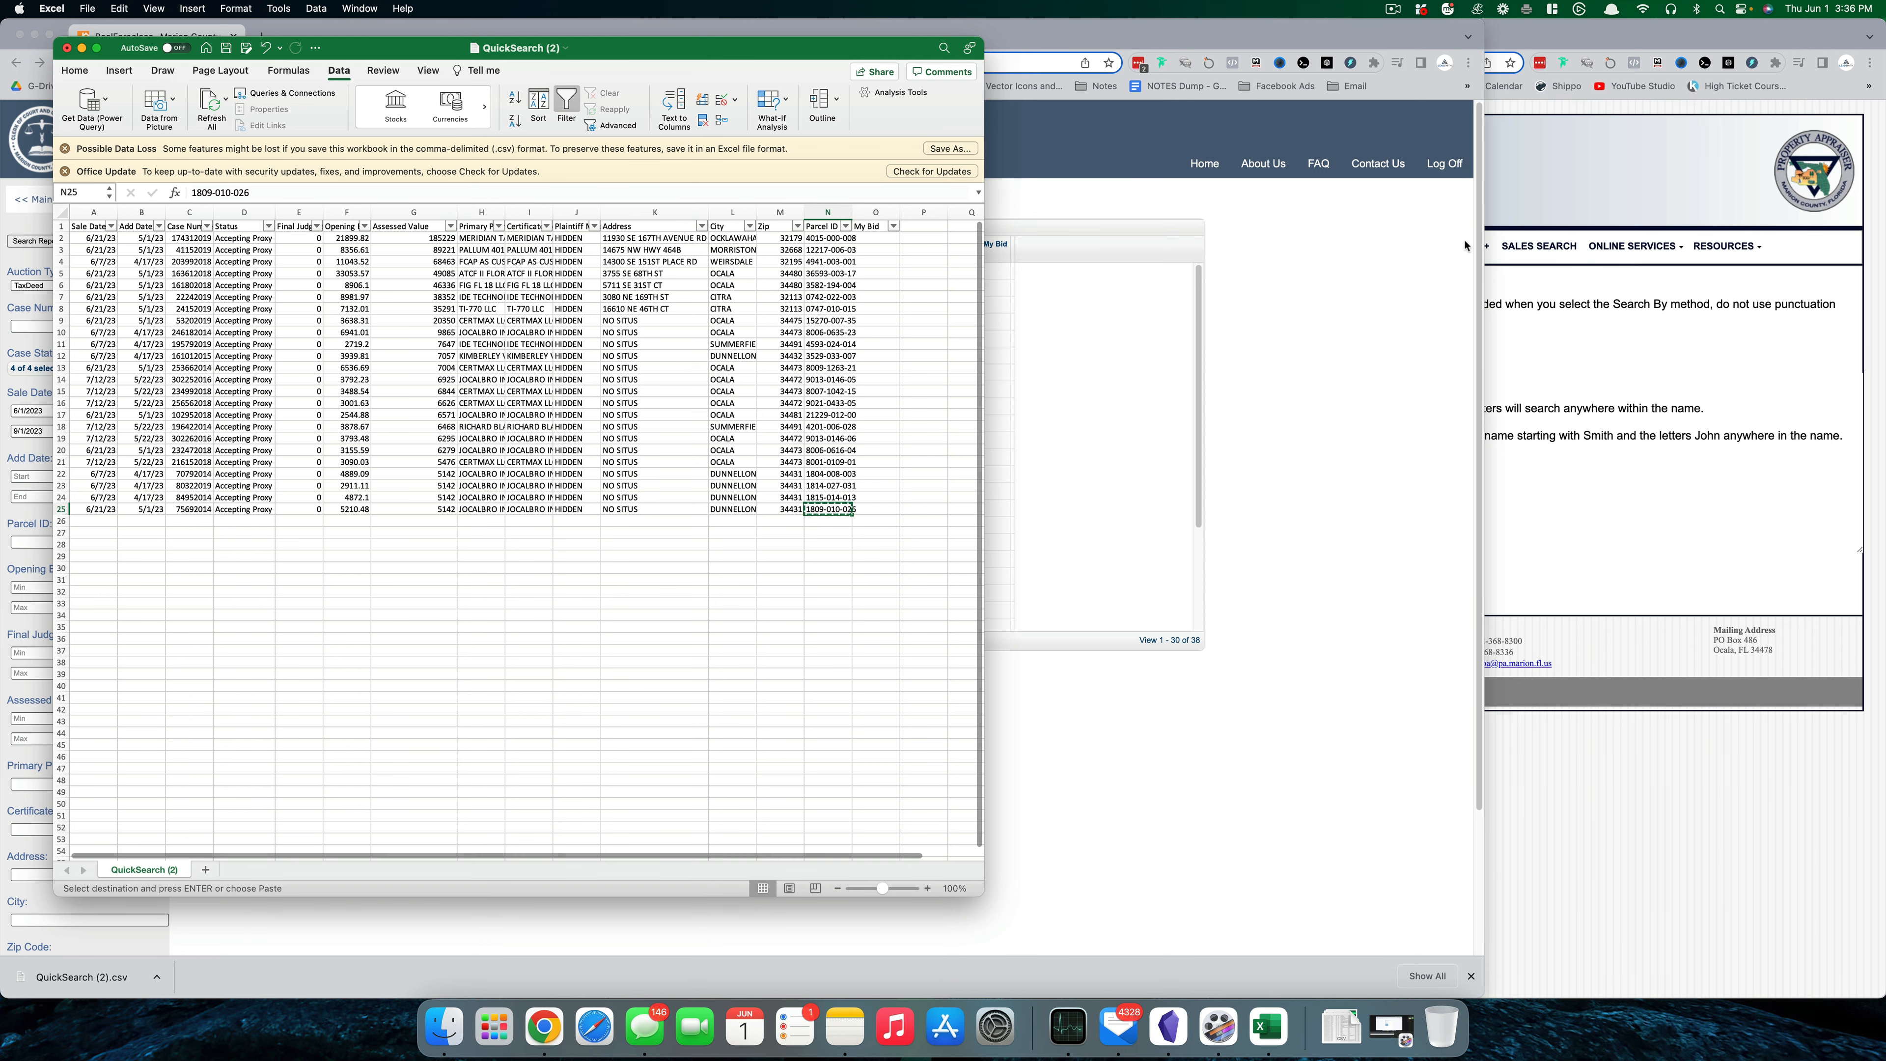
click(1544, 161)
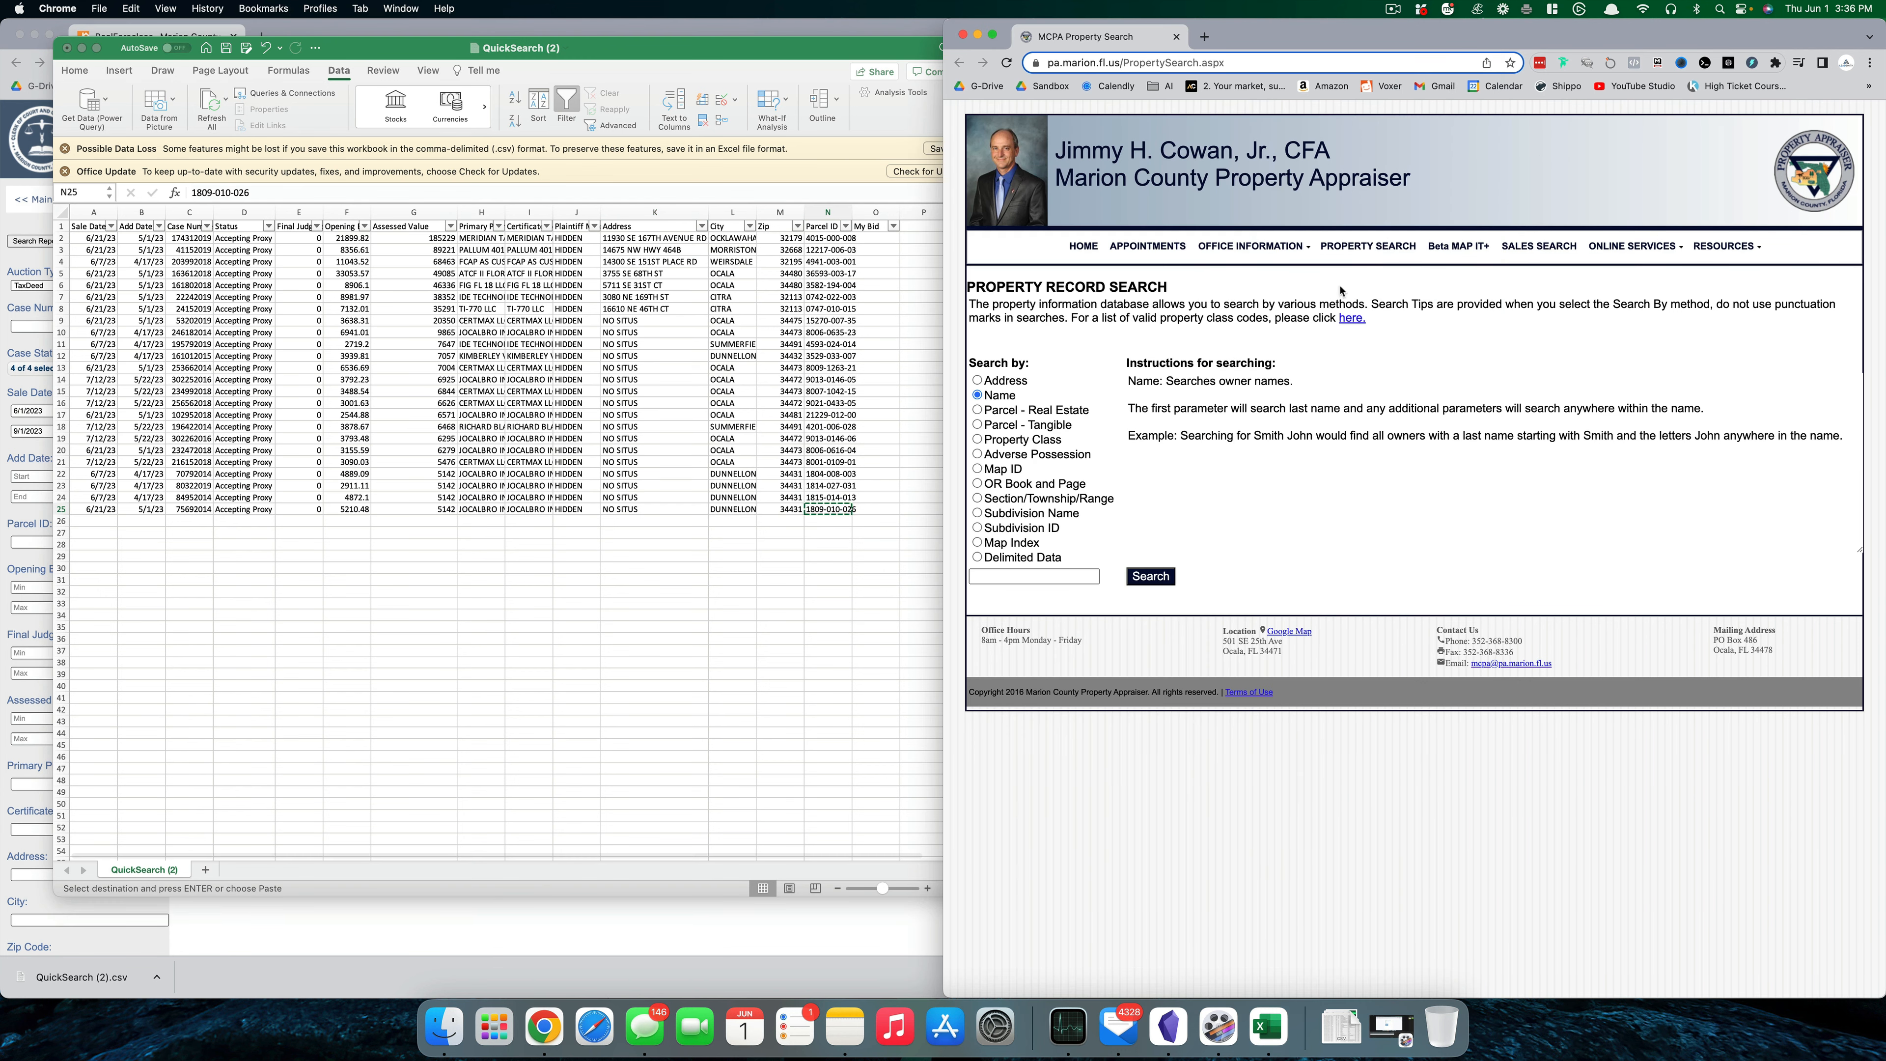
click(1050, 411)
click(1042, 574)
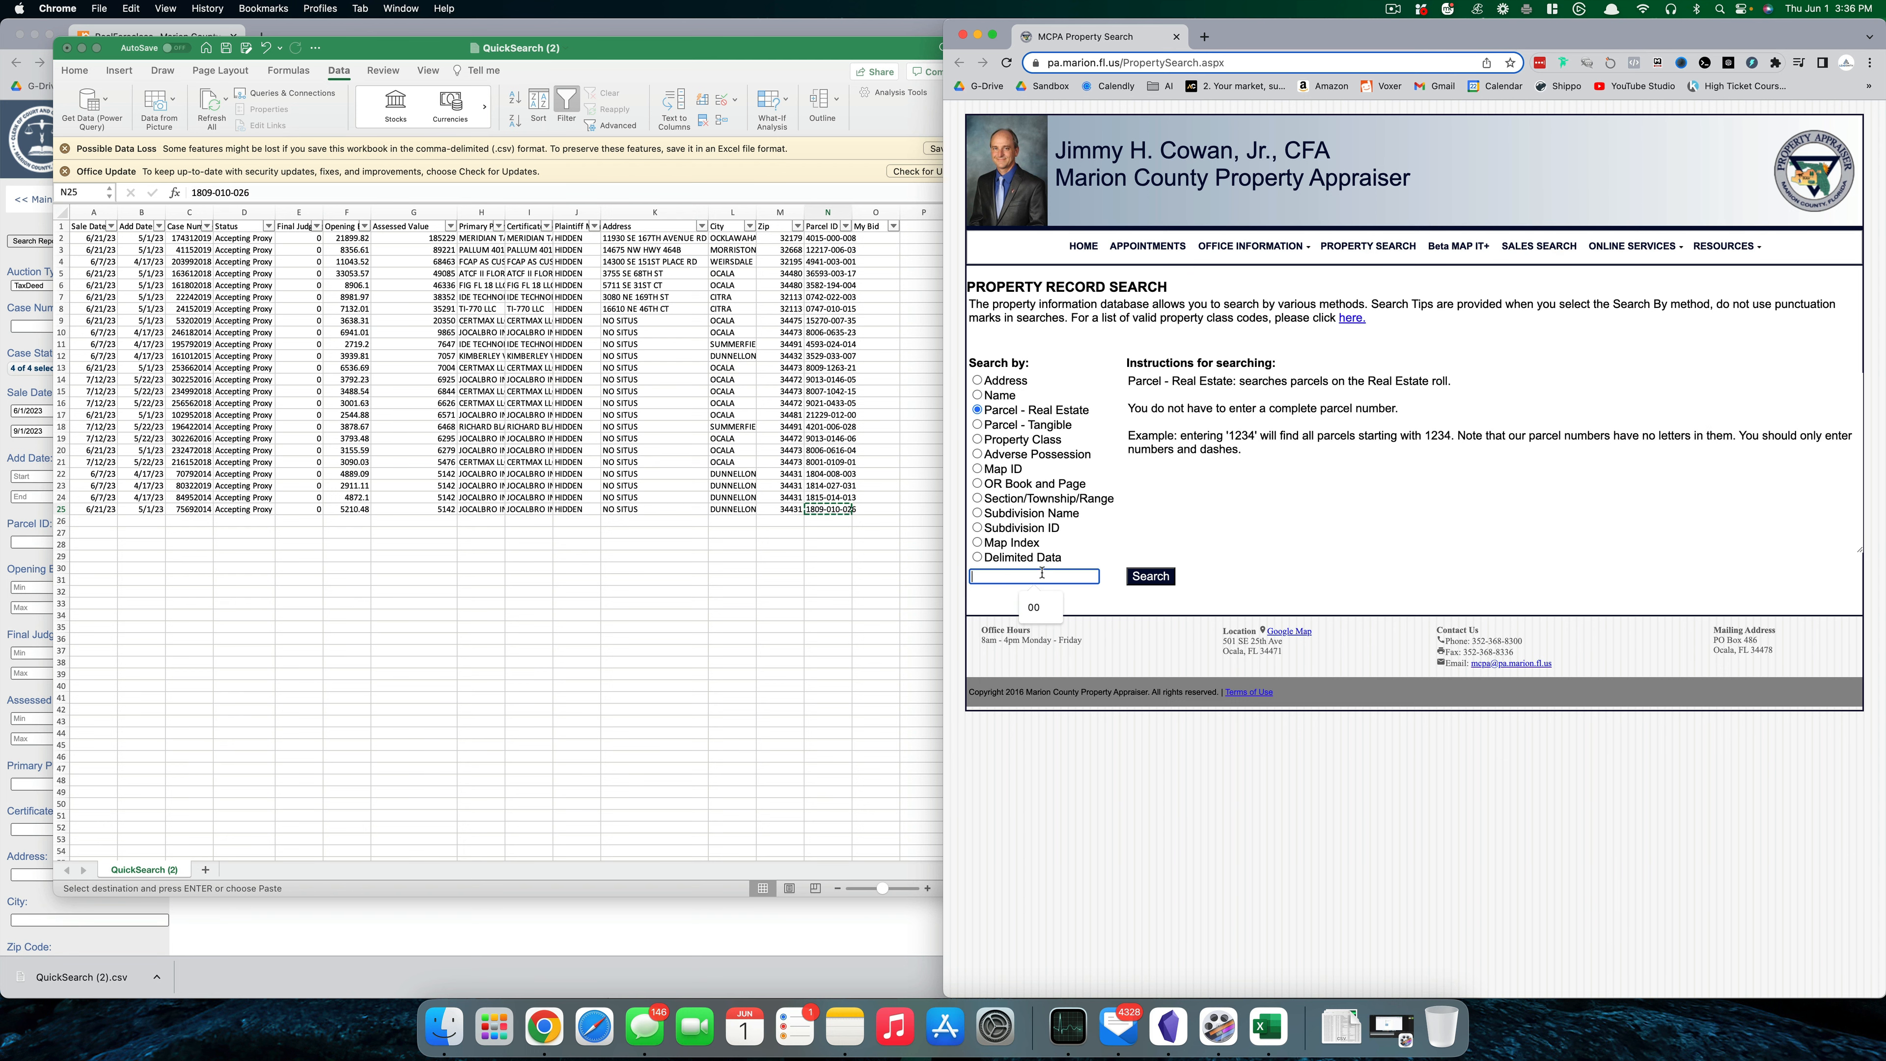
key(super+v)
click(1170, 583)
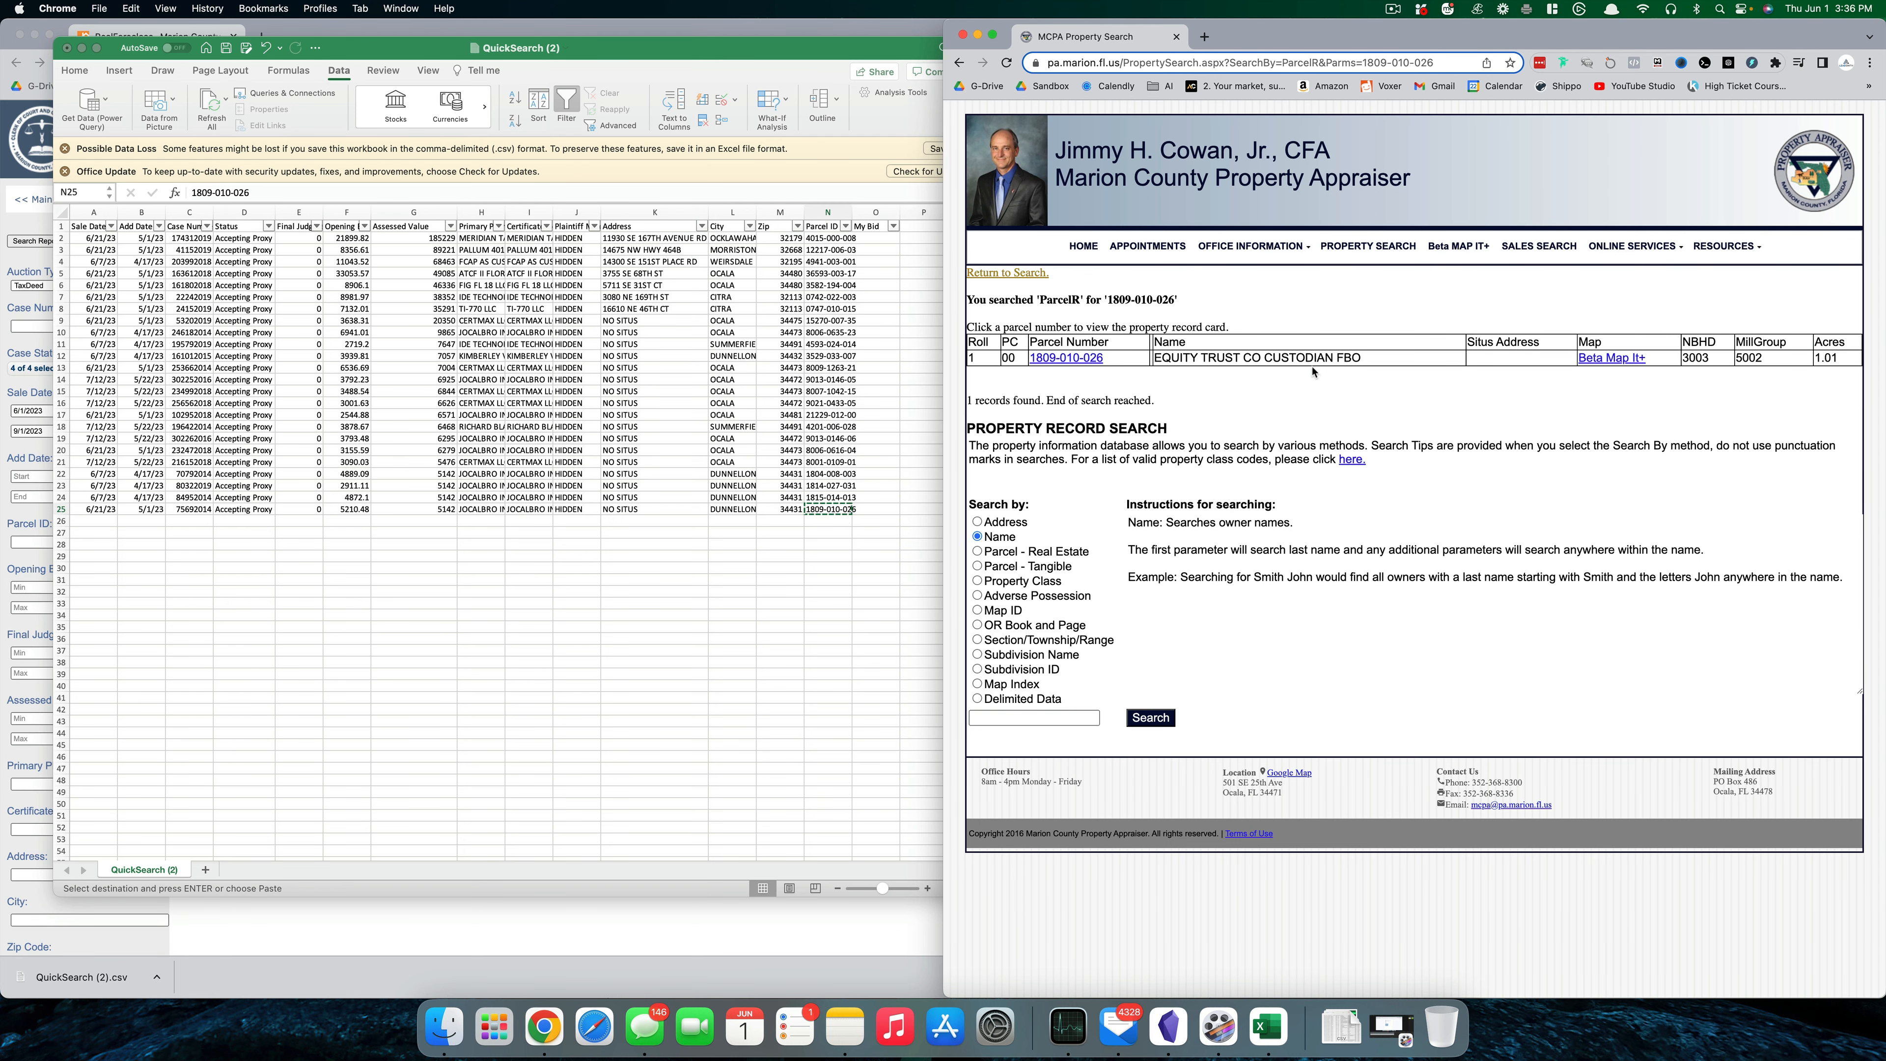
click(1085, 360)
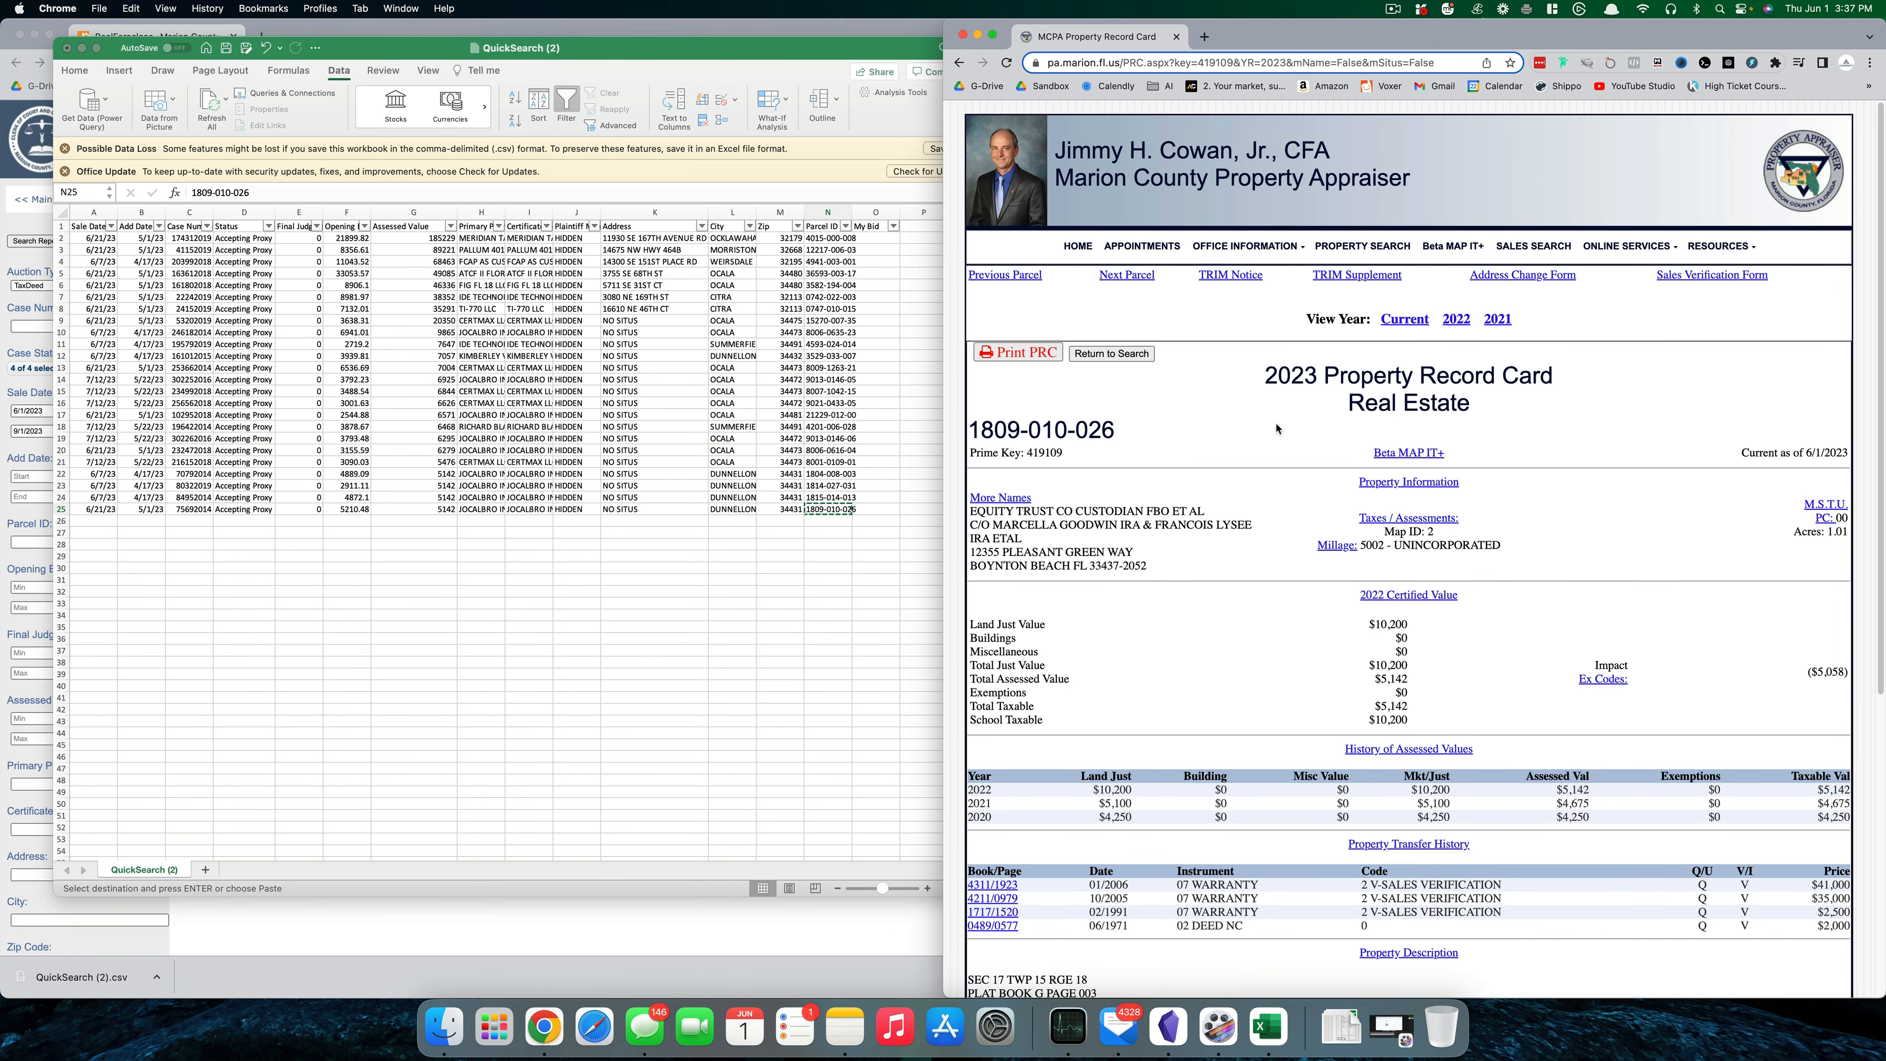
scroll(1277, 435, down, 3)
scroll(1269, 462, down, 2)
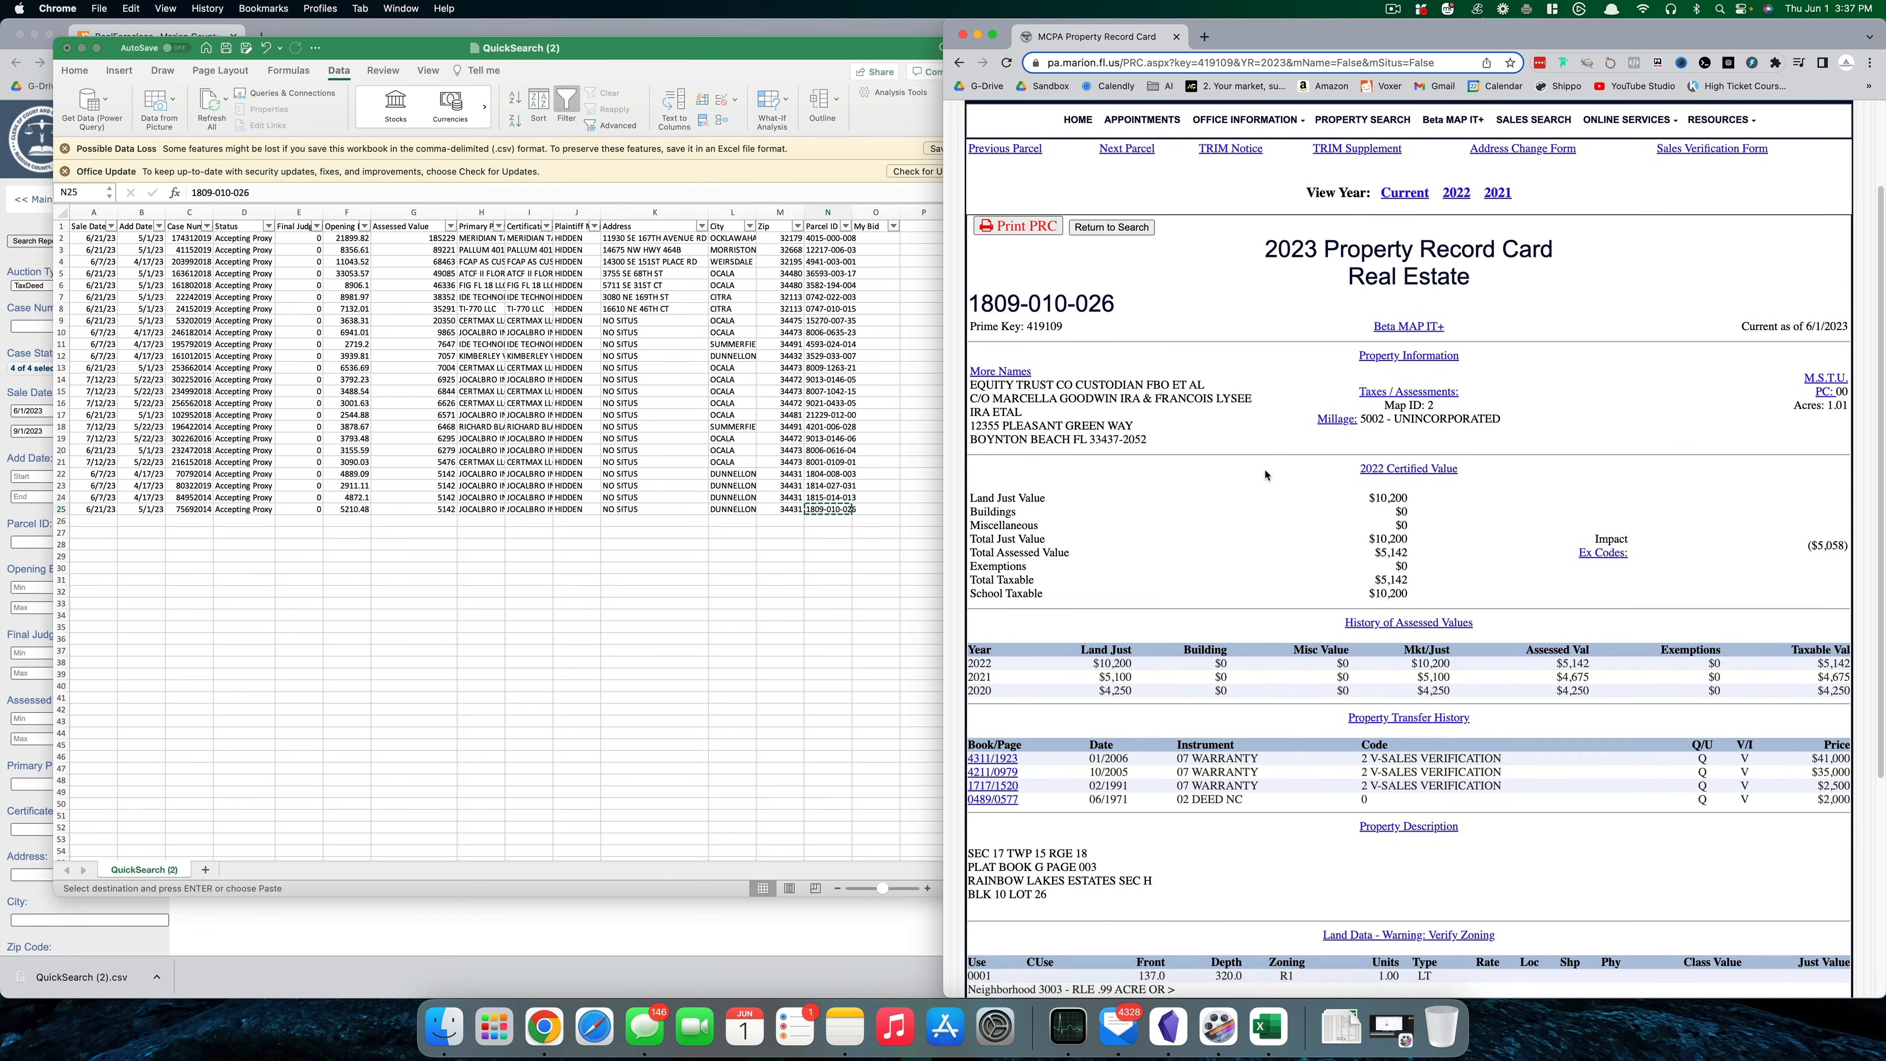
scroll(1266, 474, down, 6)
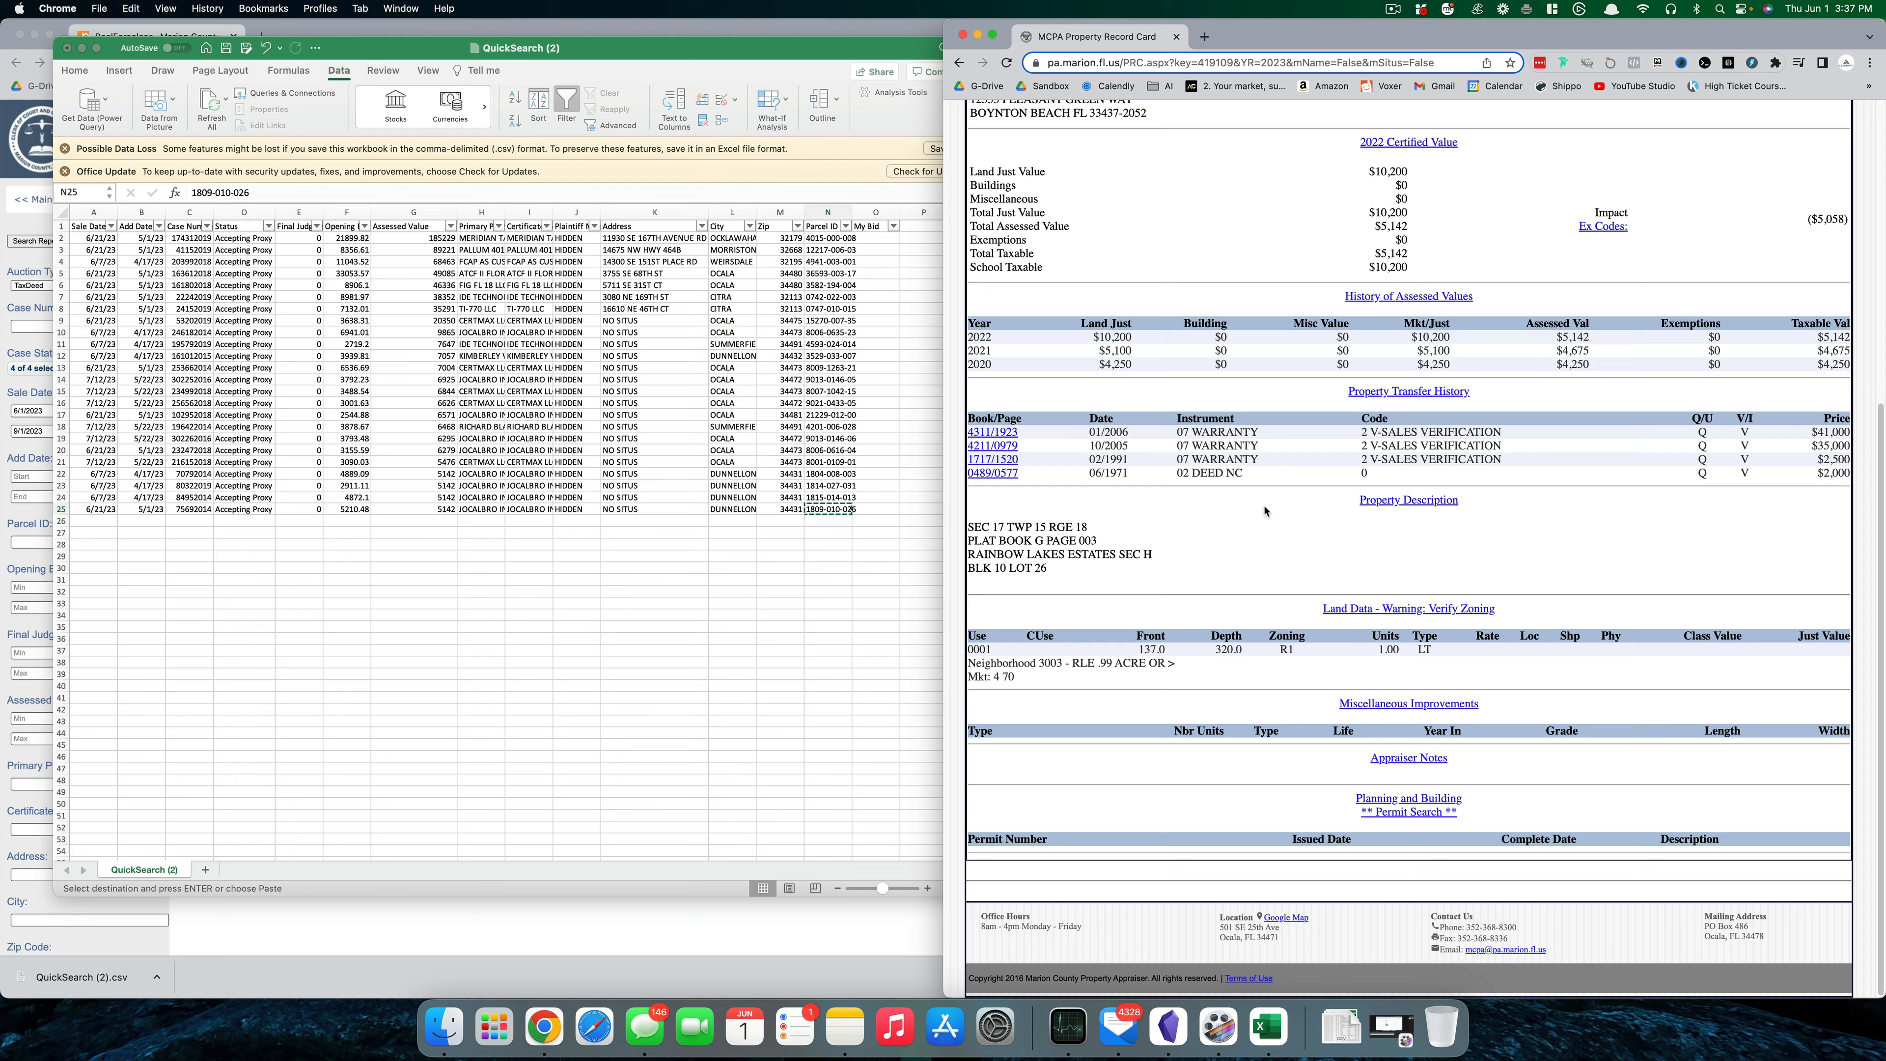
scroll(1281, 535, up, 10)
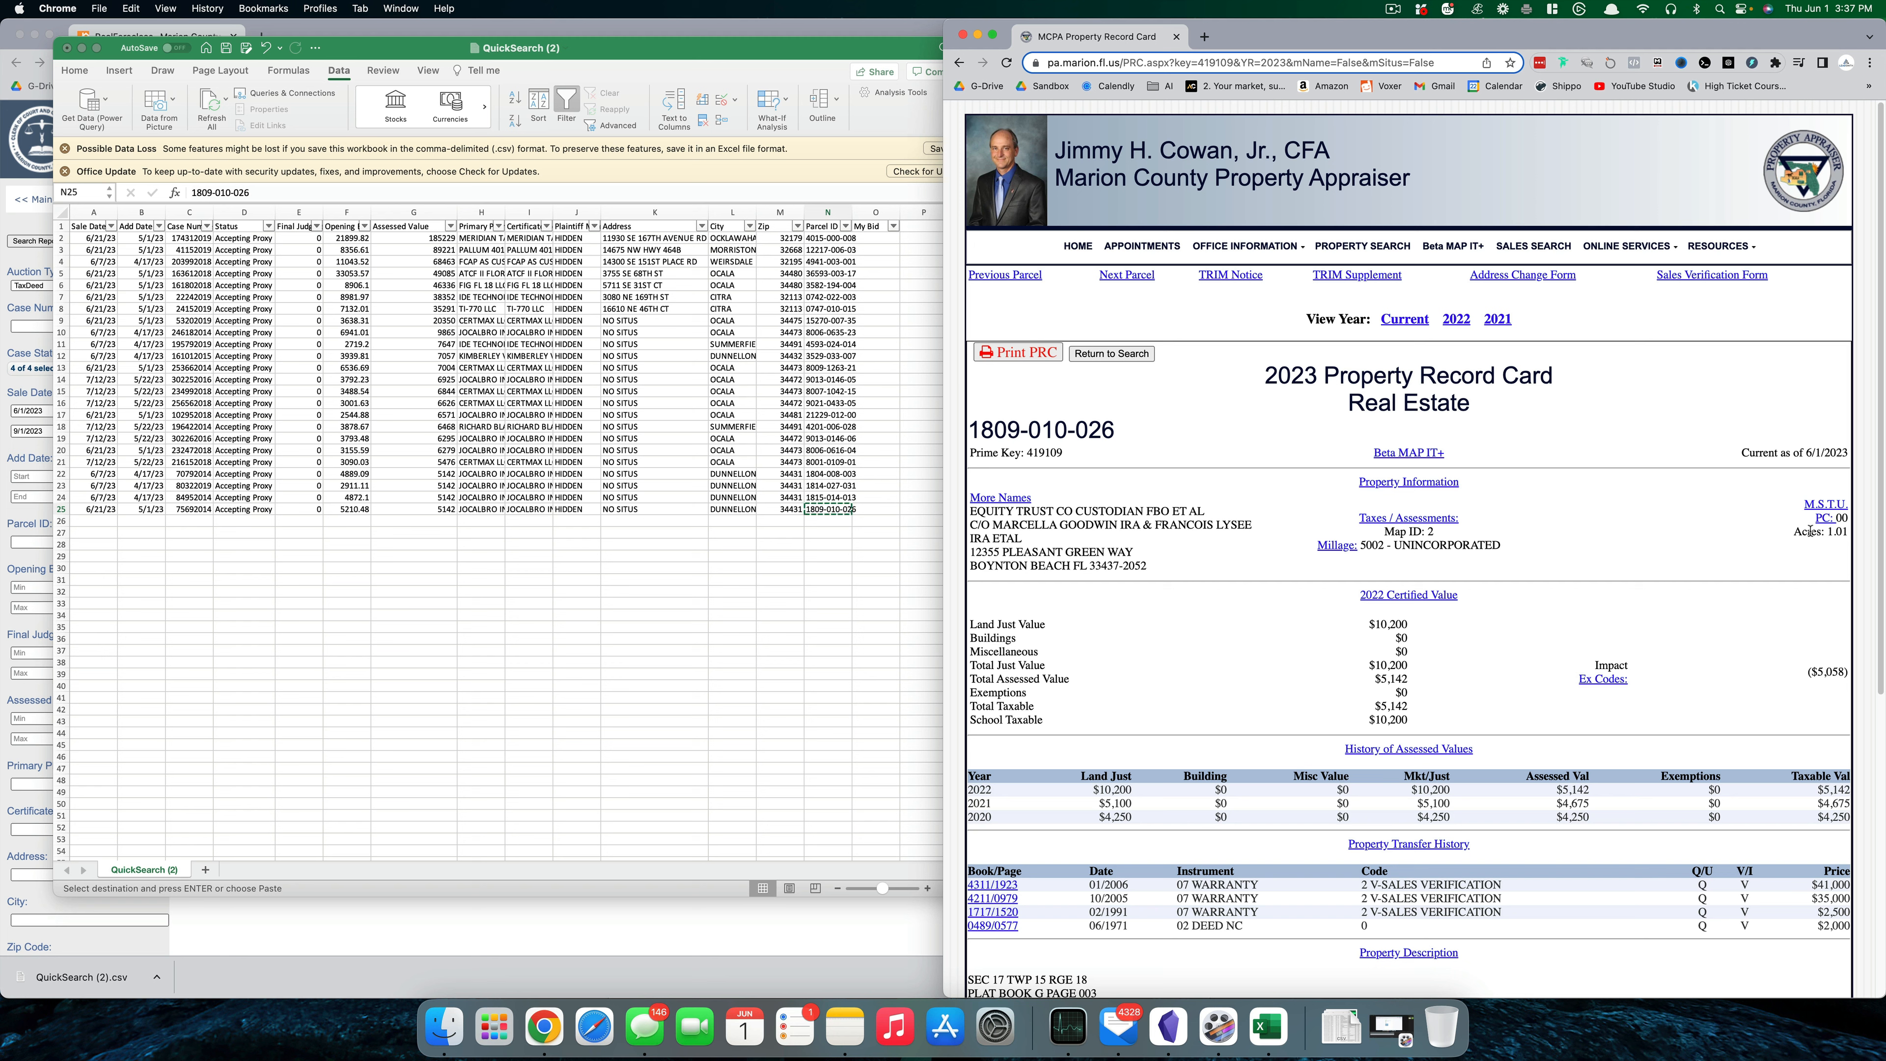
drag(1809, 532, 1849, 532)
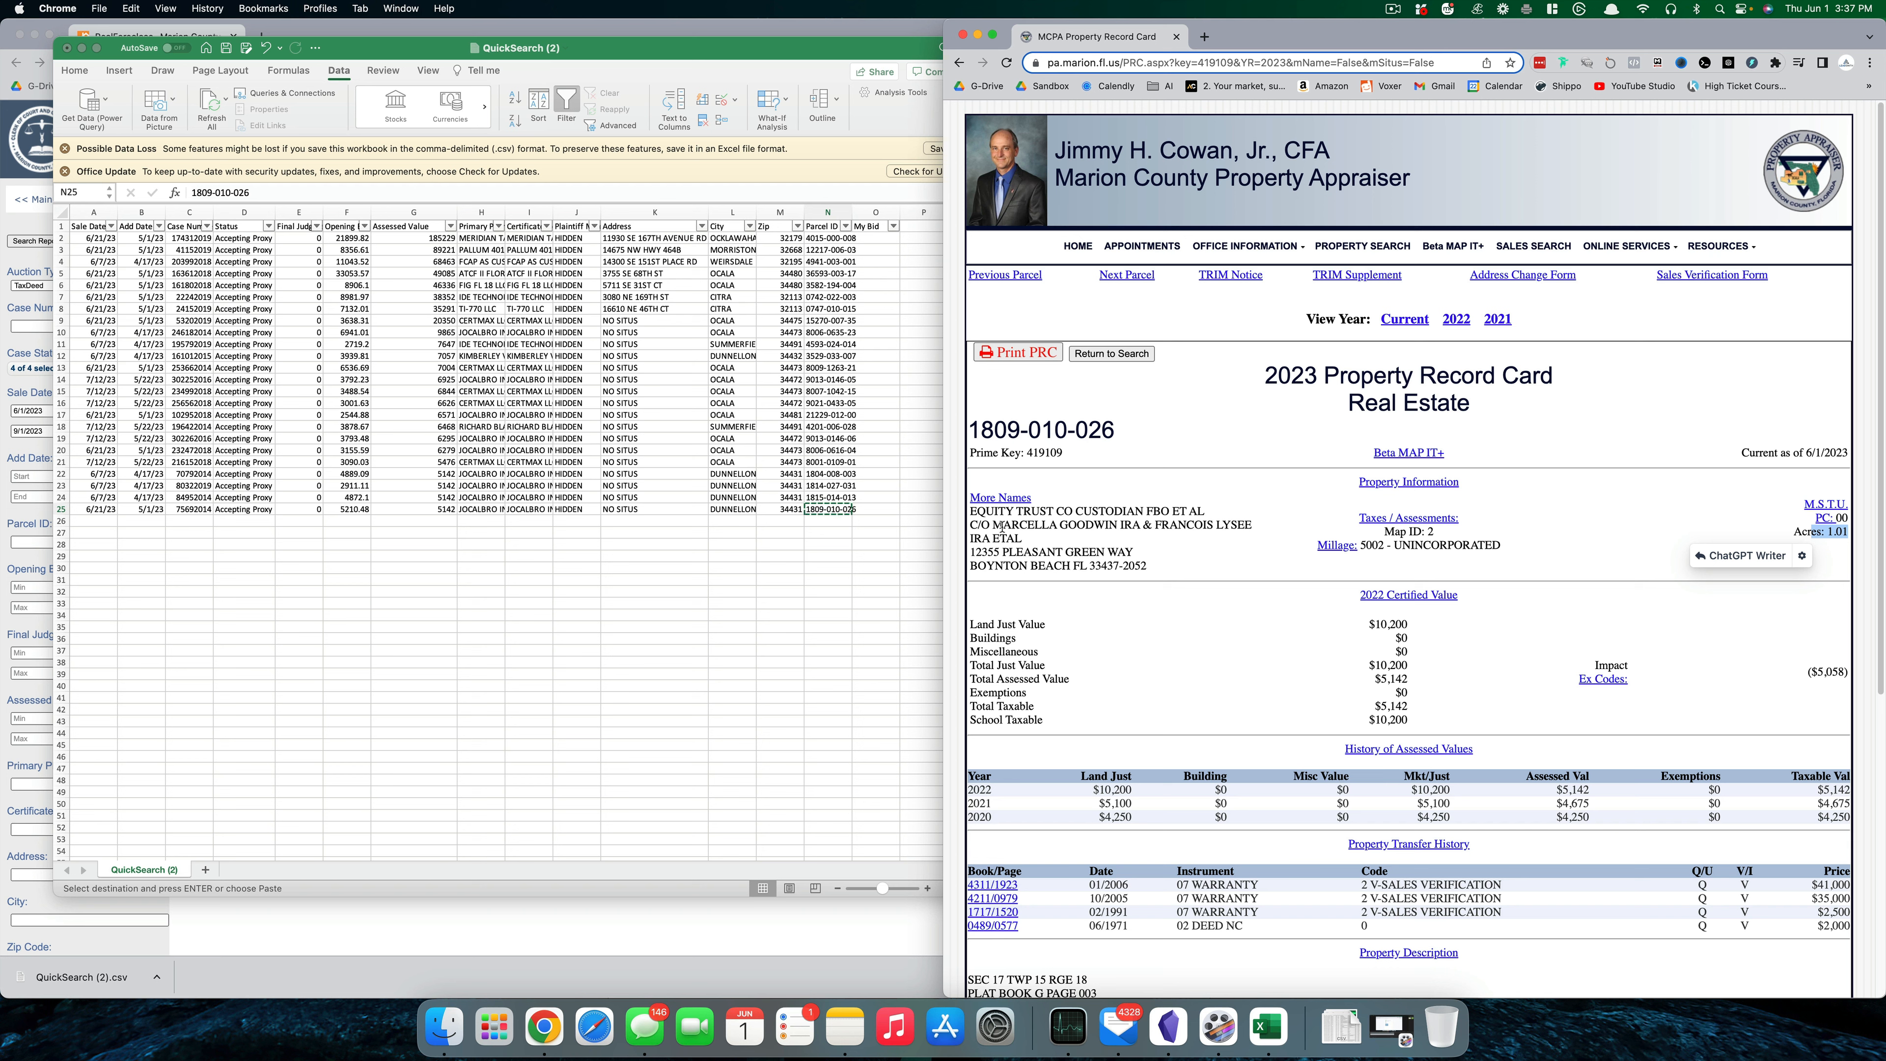
drag(994, 524, 1132, 523)
click(1122, 646)
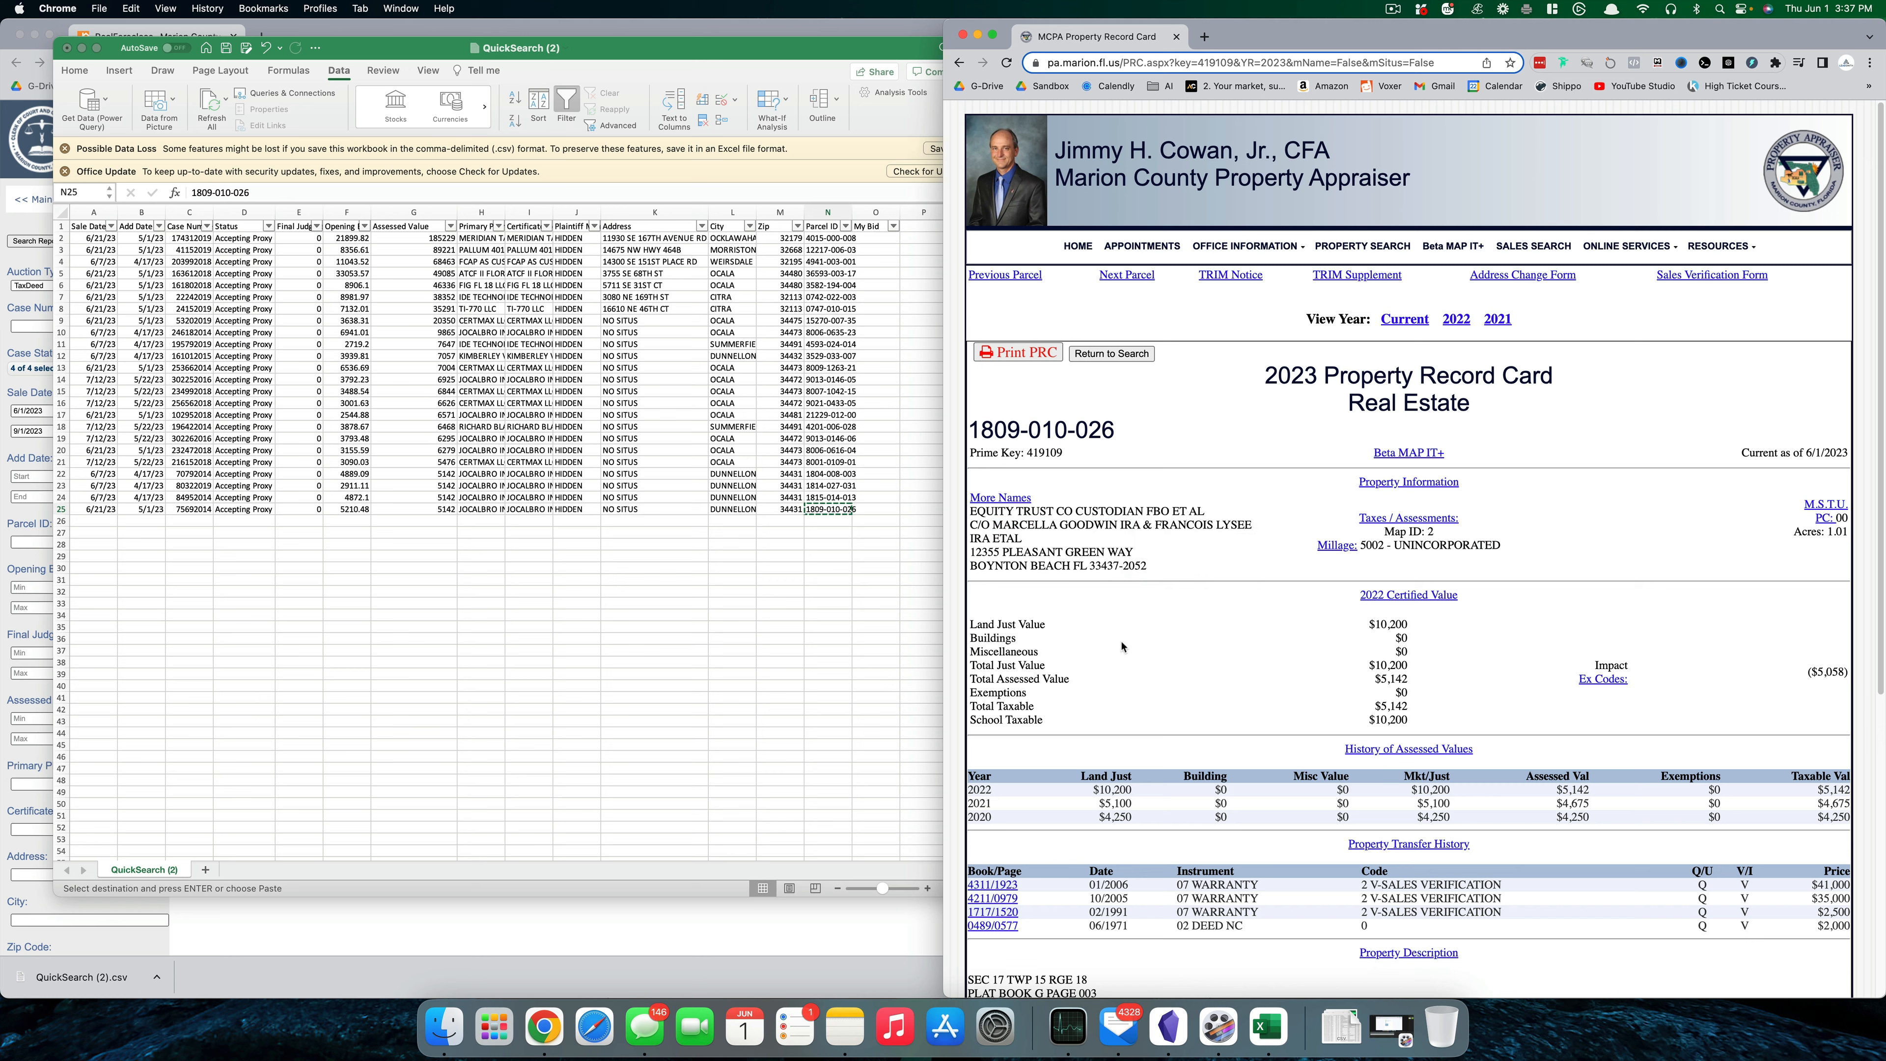
click(848, 599)
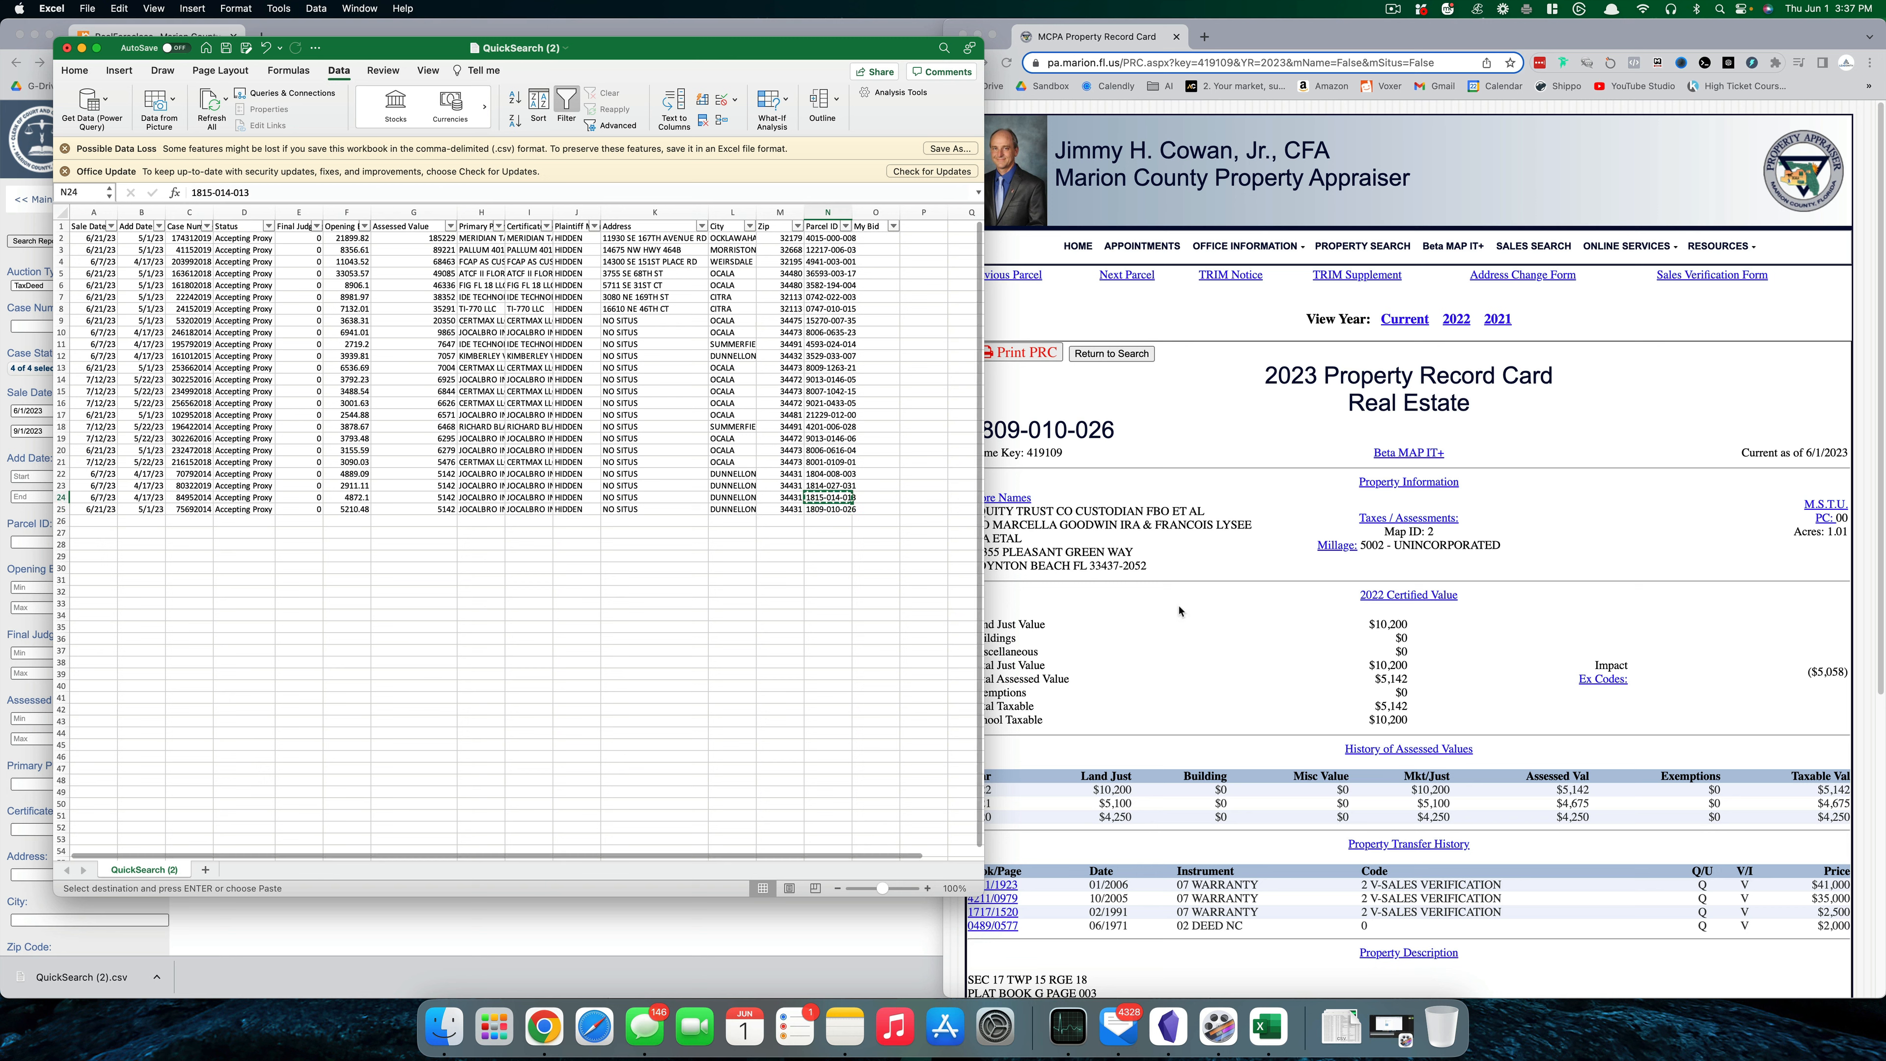
click(1227, 413)
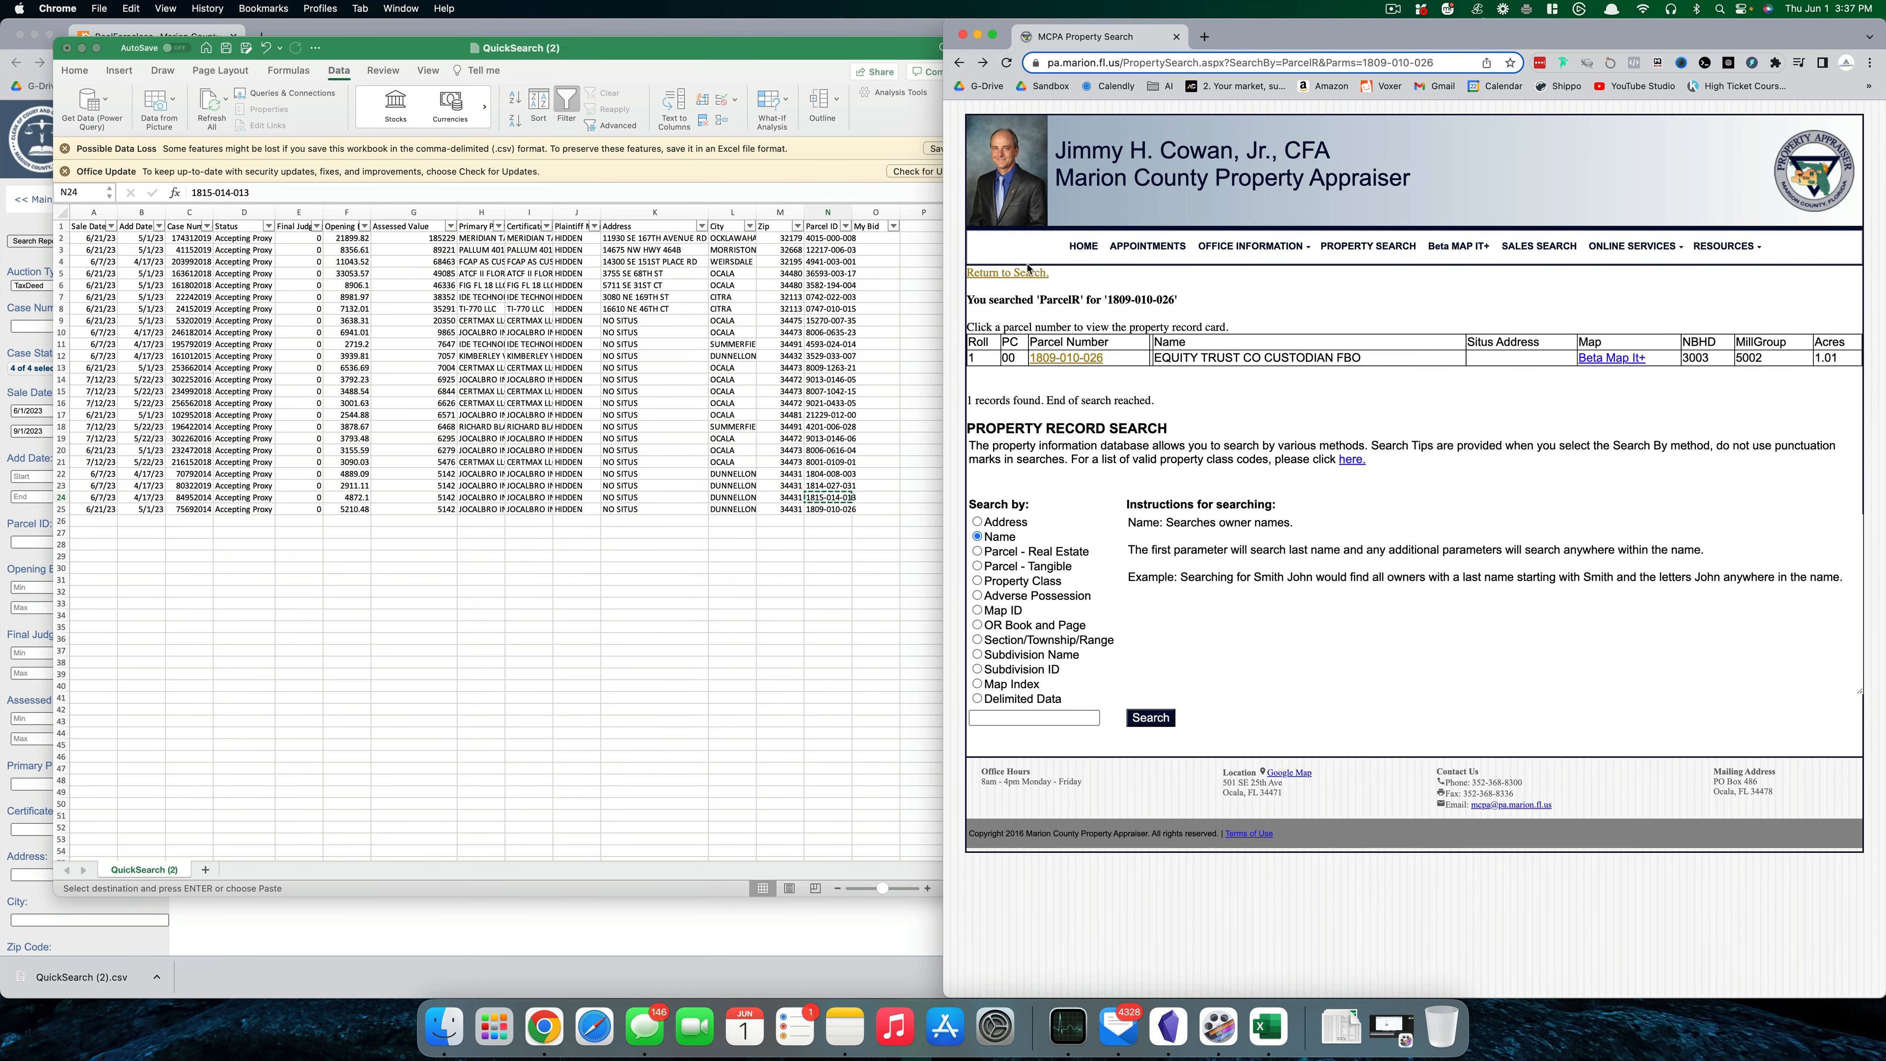
click(1024, 273)
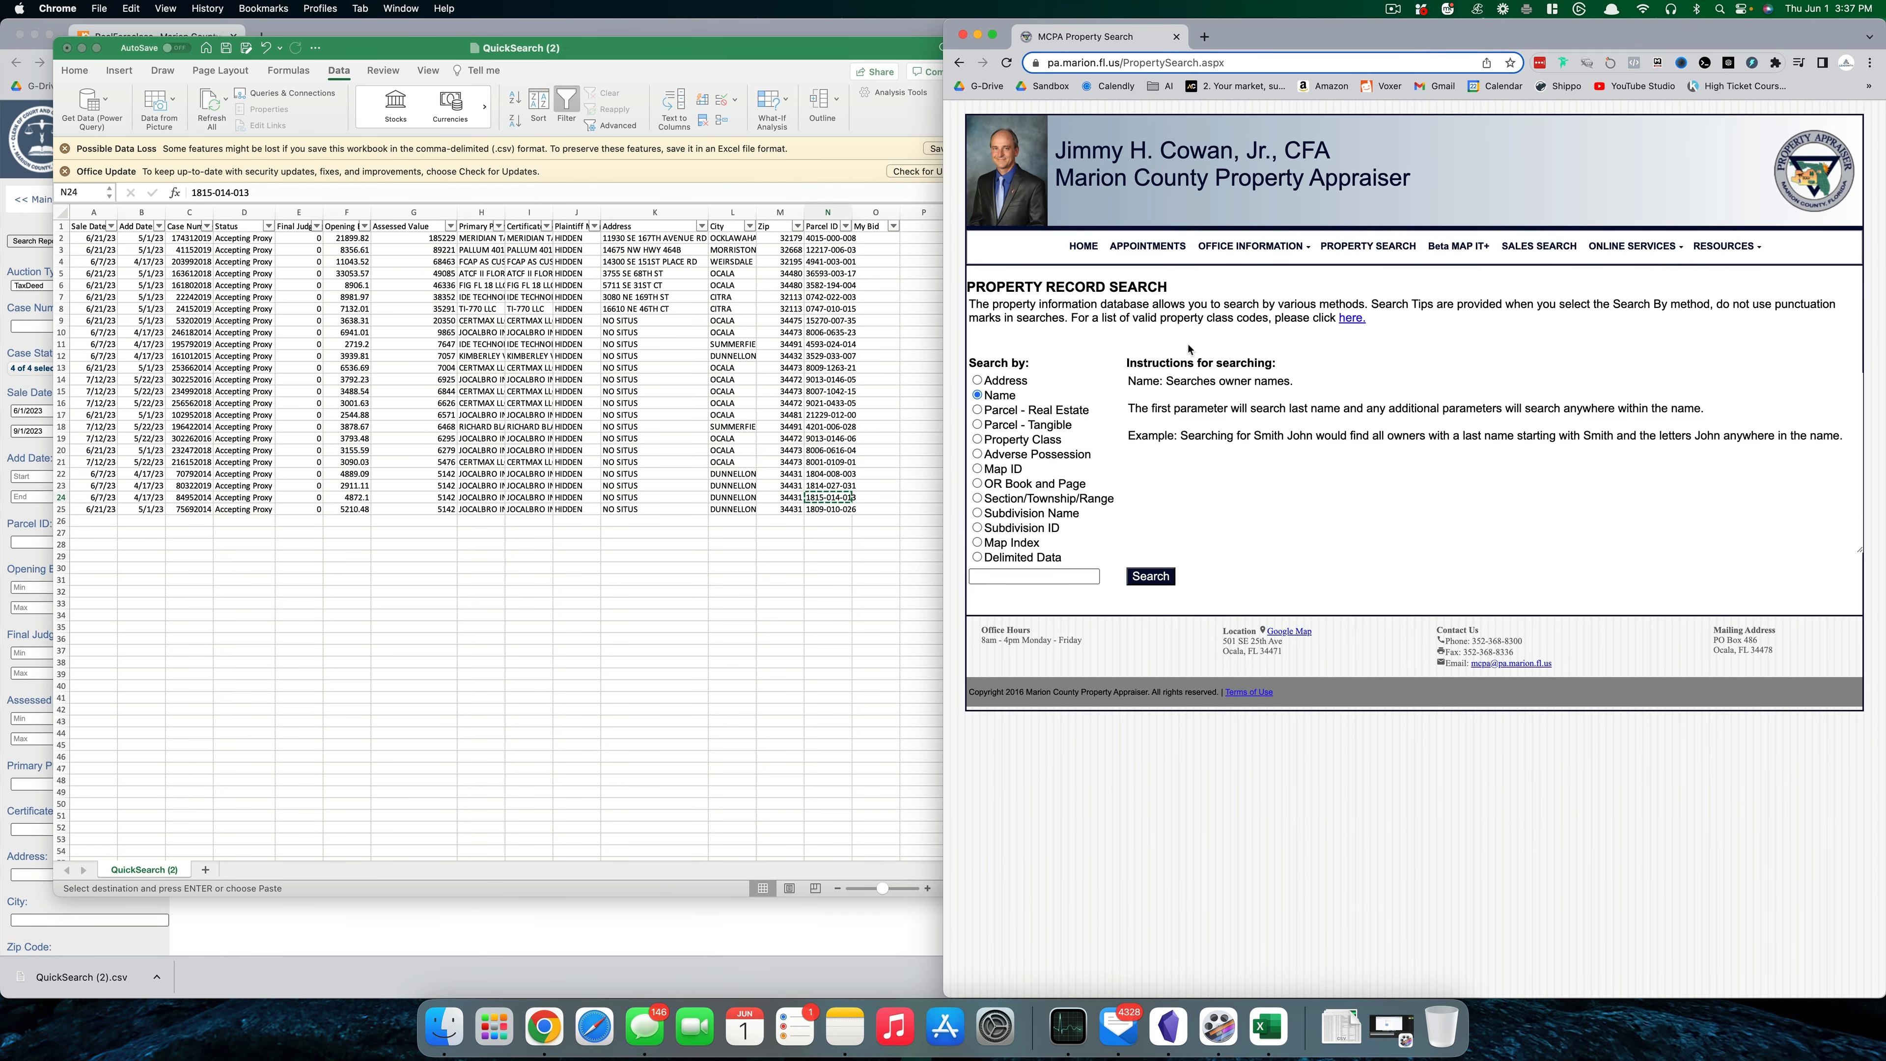
click(1032, 410)
click(1040, 576)
key(cmd+v)
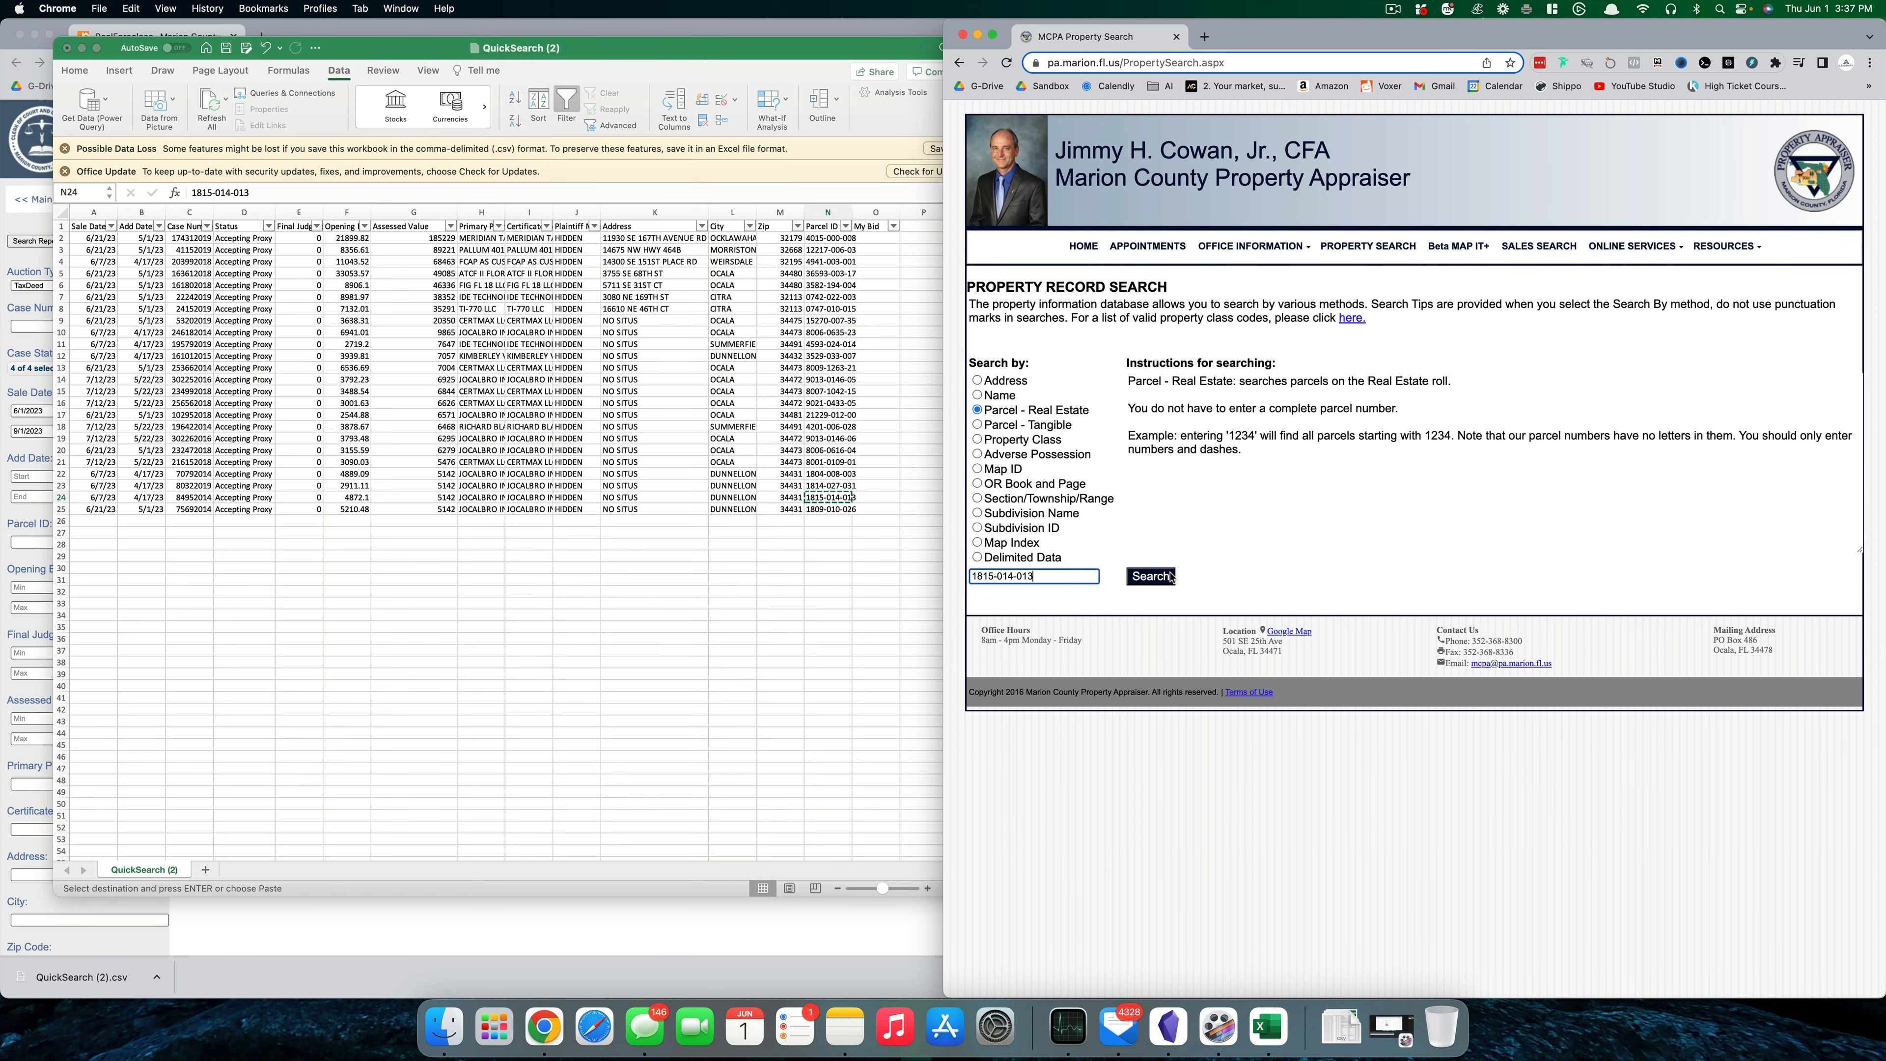
click(1171, 577)
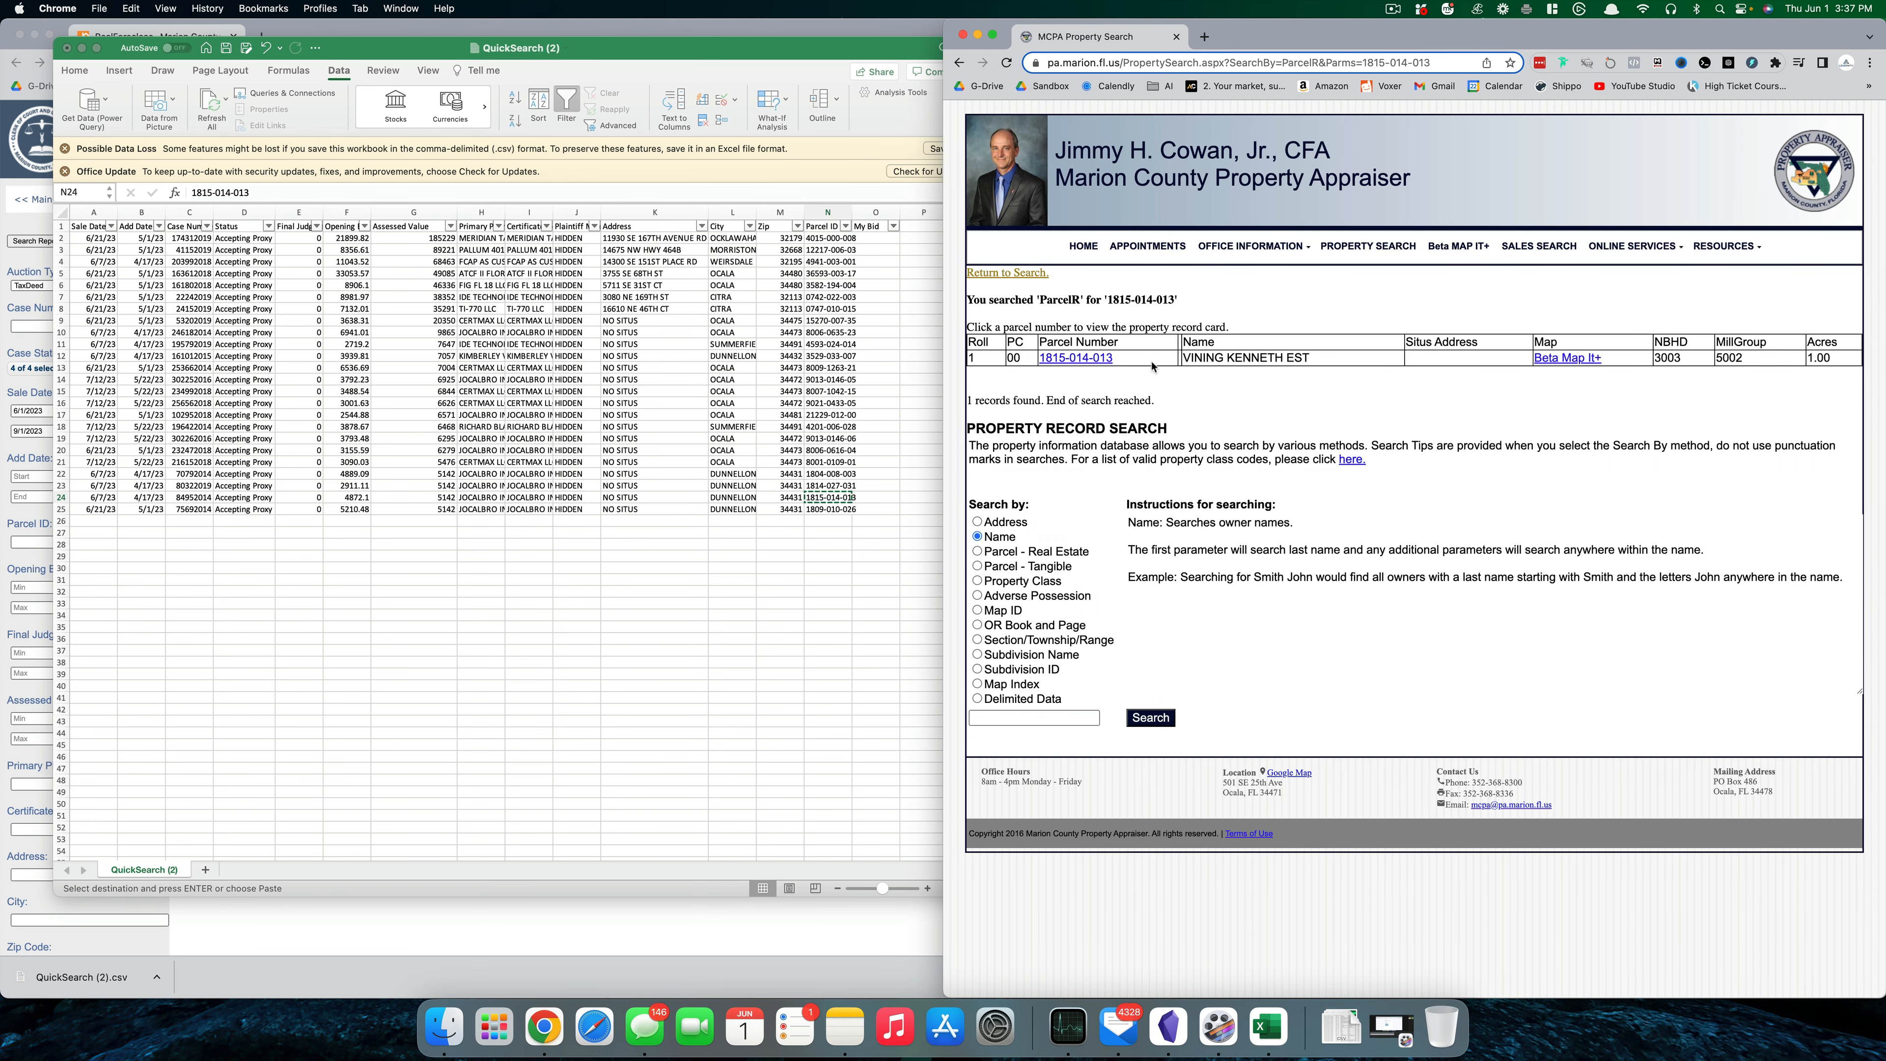
click(1103, 361)
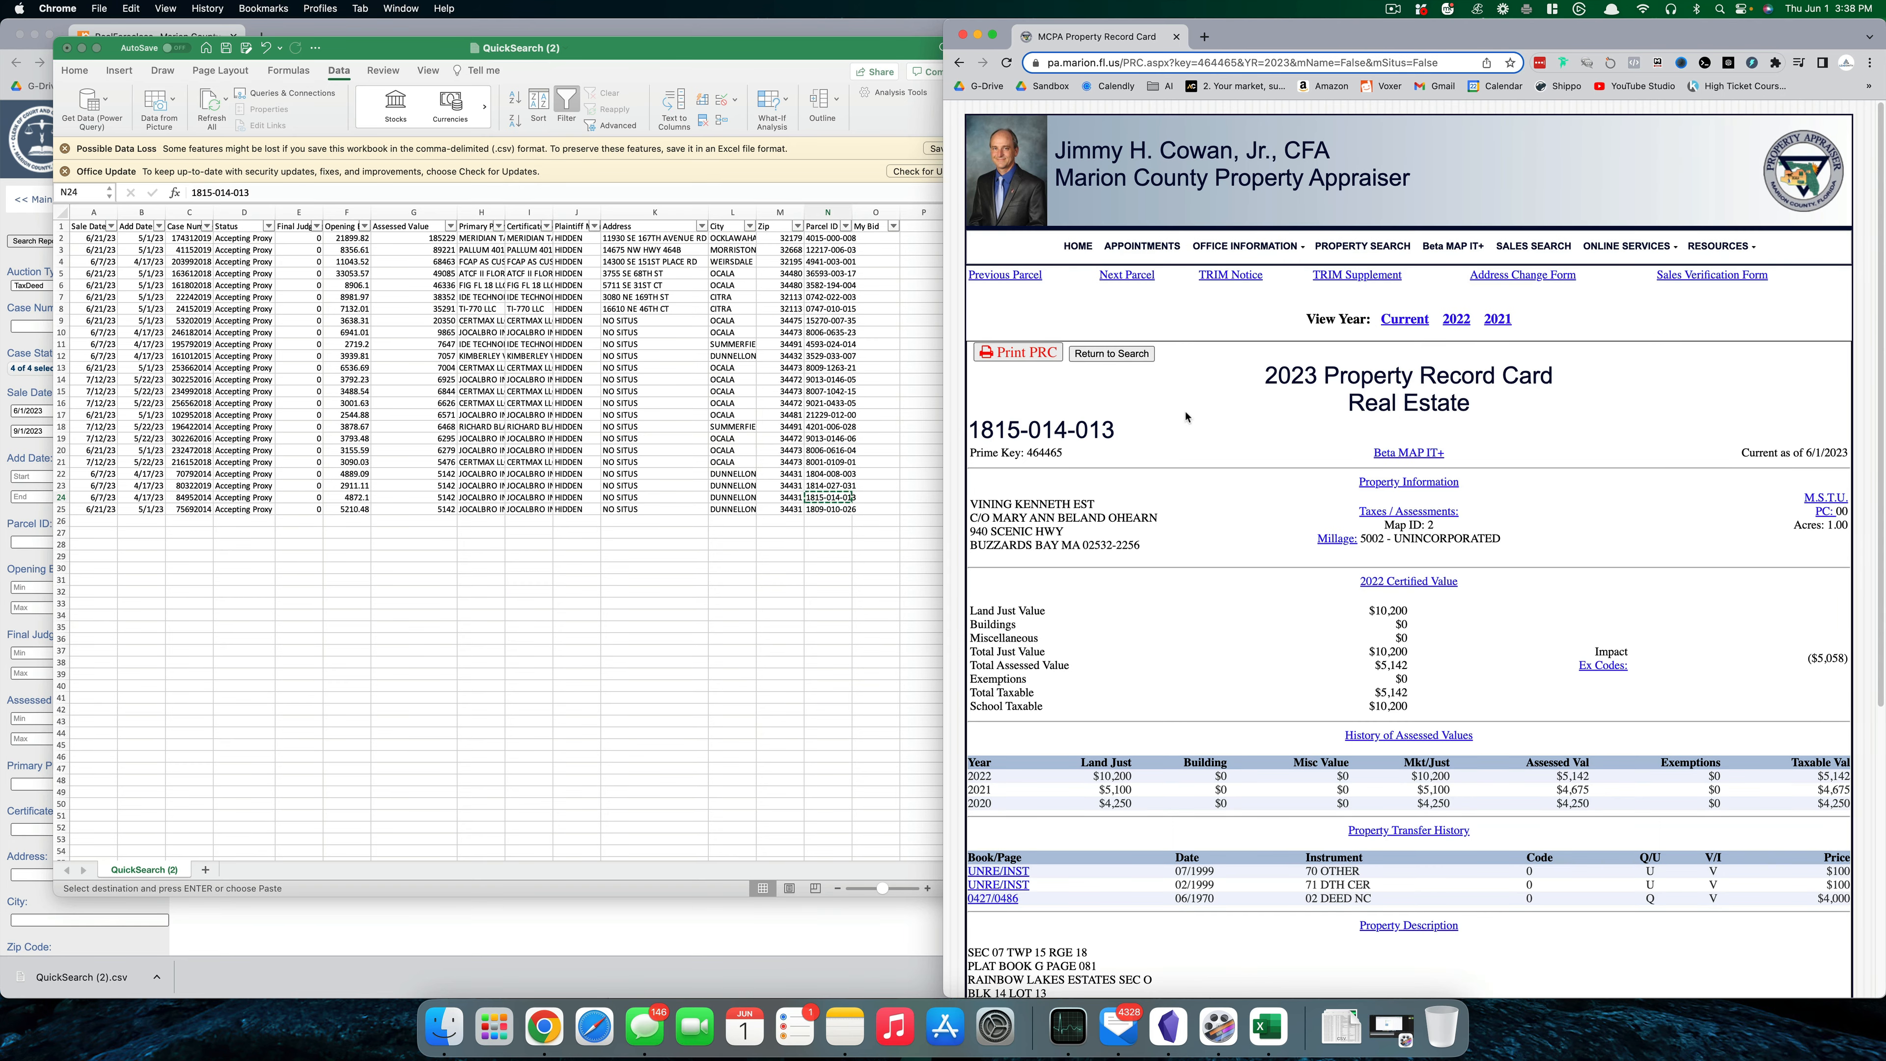
- Review the card's acreage and owner mailing address, then go back to Excel
scroll(1189, 417, down, 2)
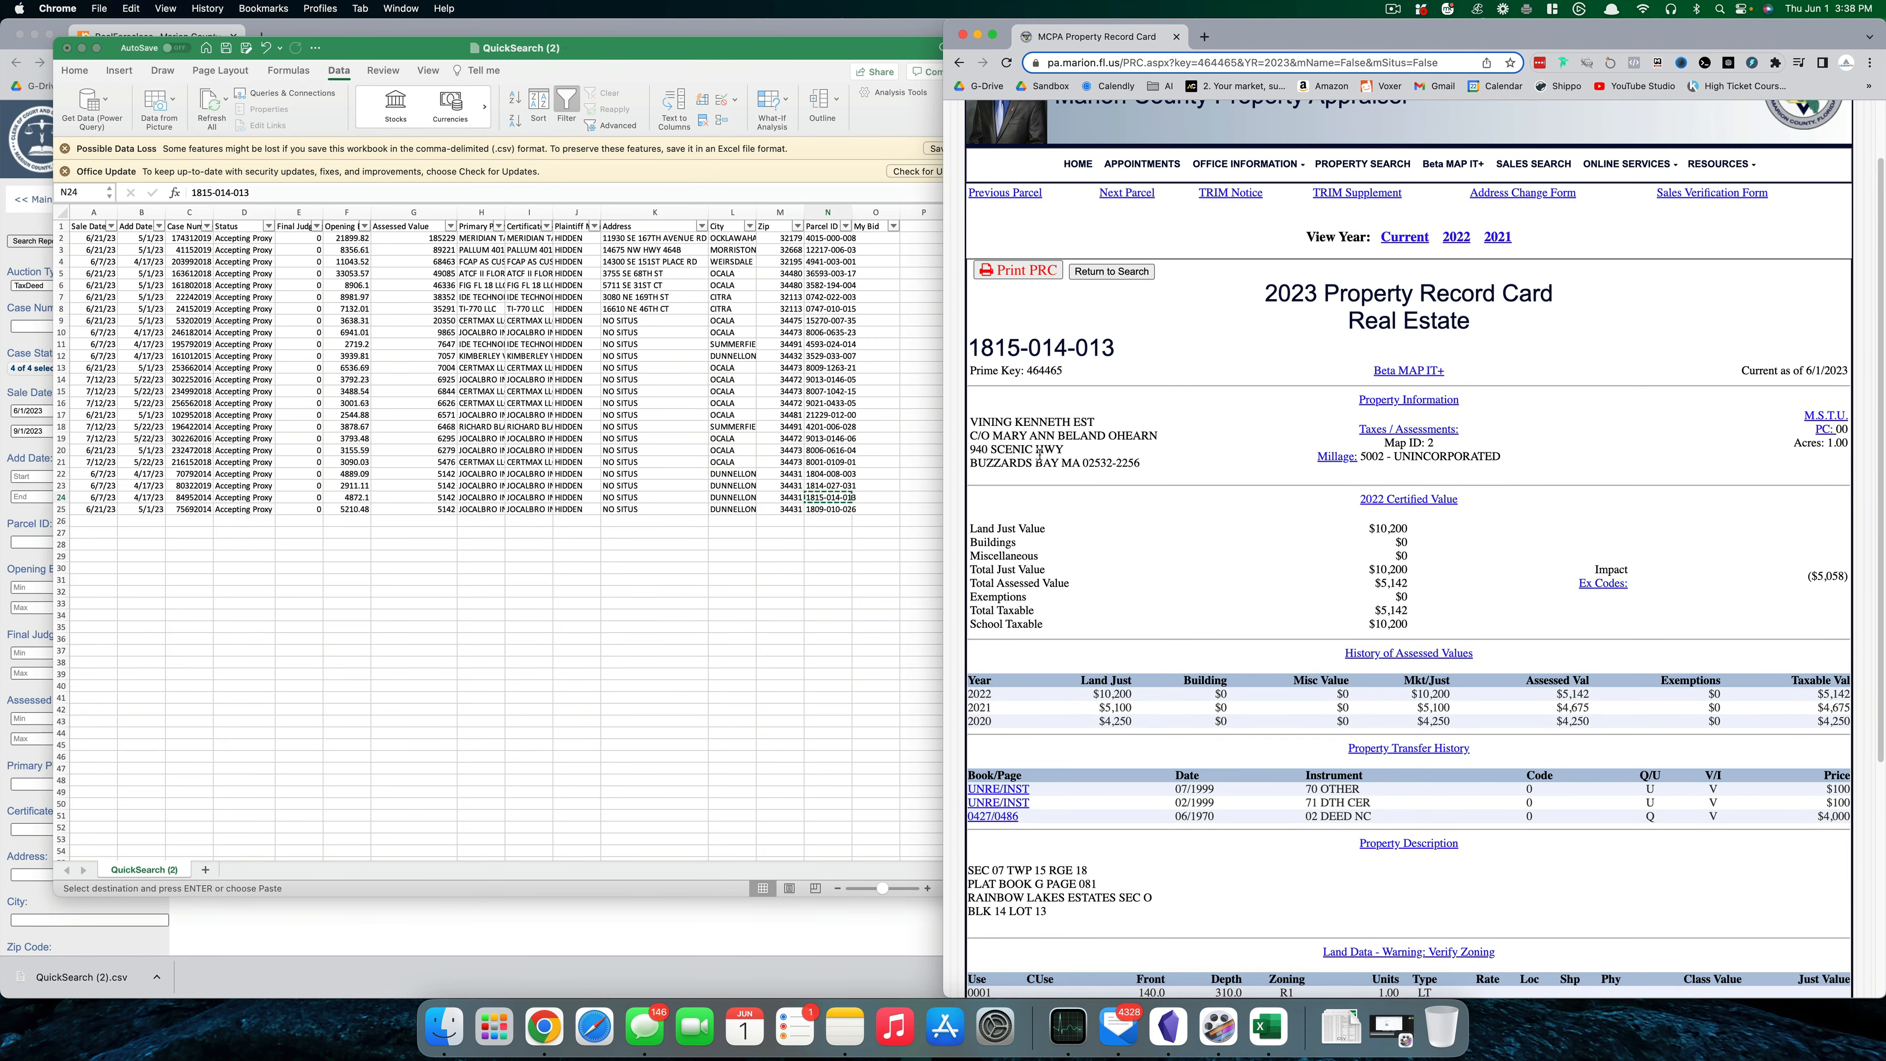
drag(1030, 451, 1072, 463)
scroll(1220, 491, down, 2)
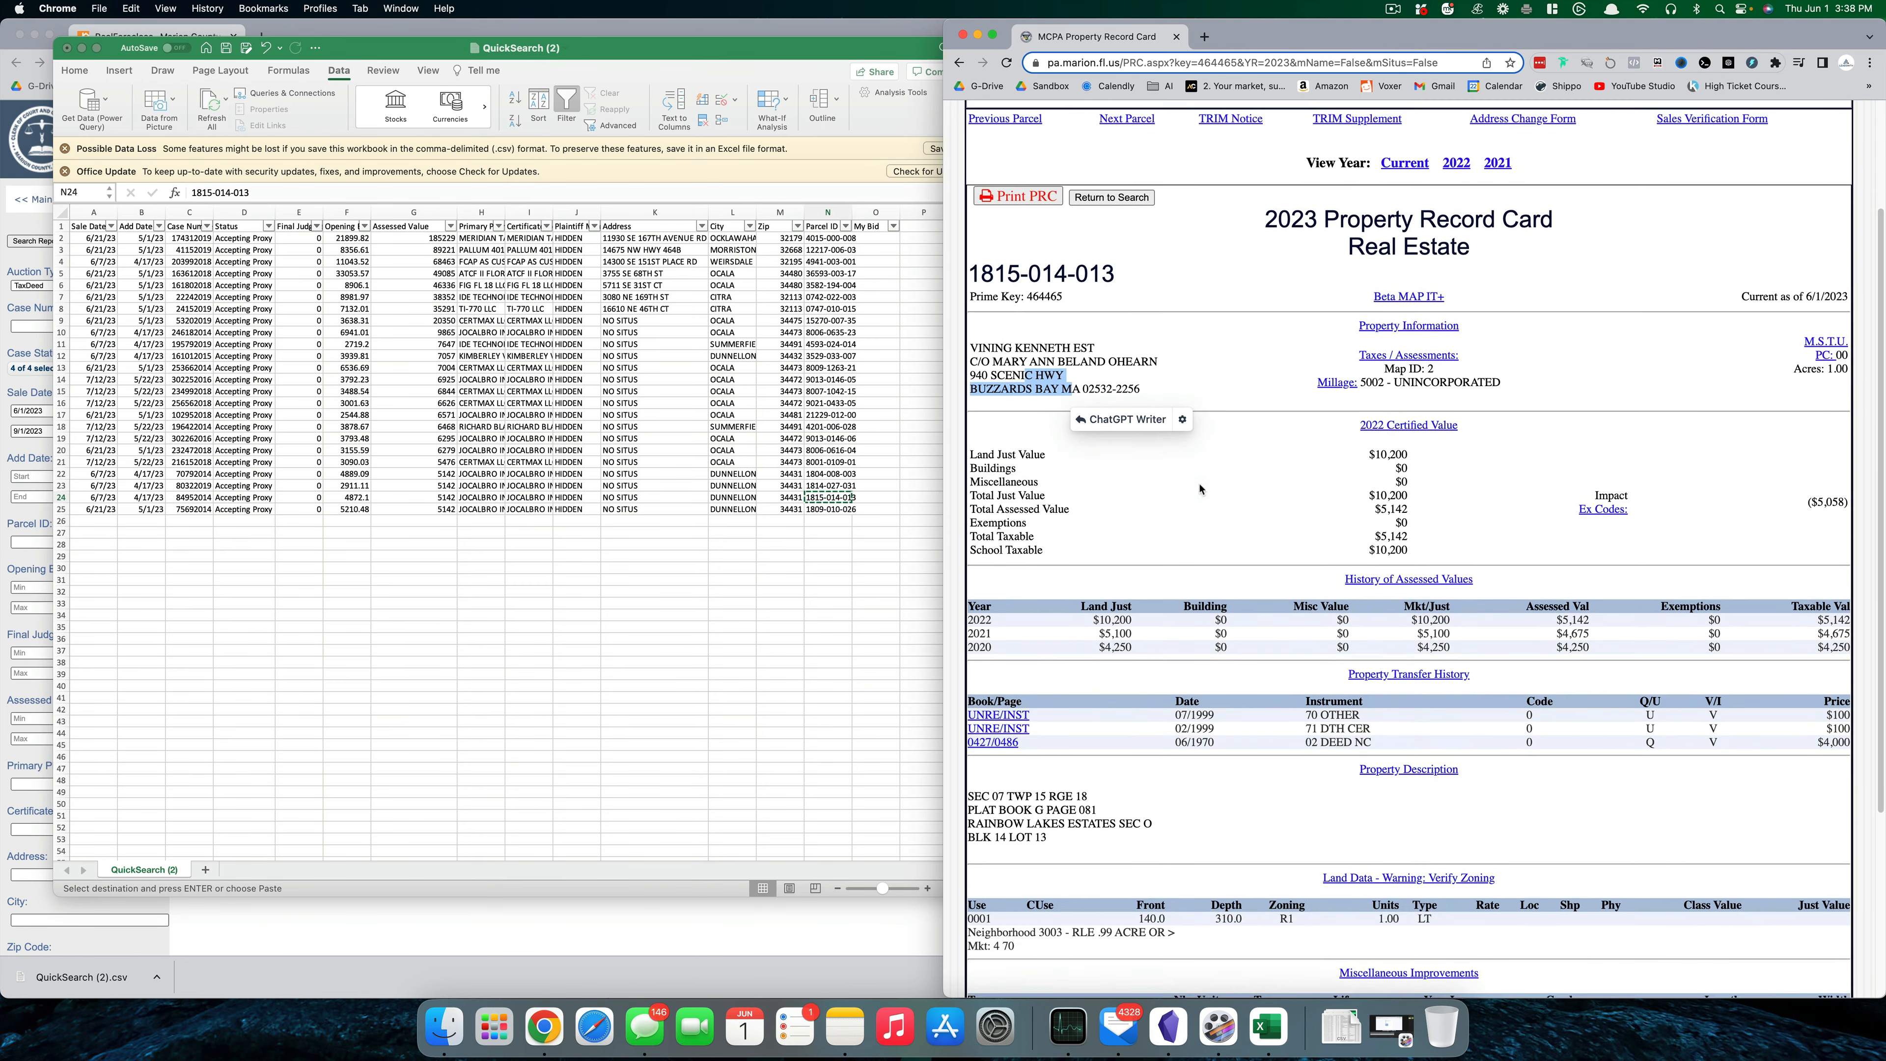
scroll(1220, 491, down, 6)
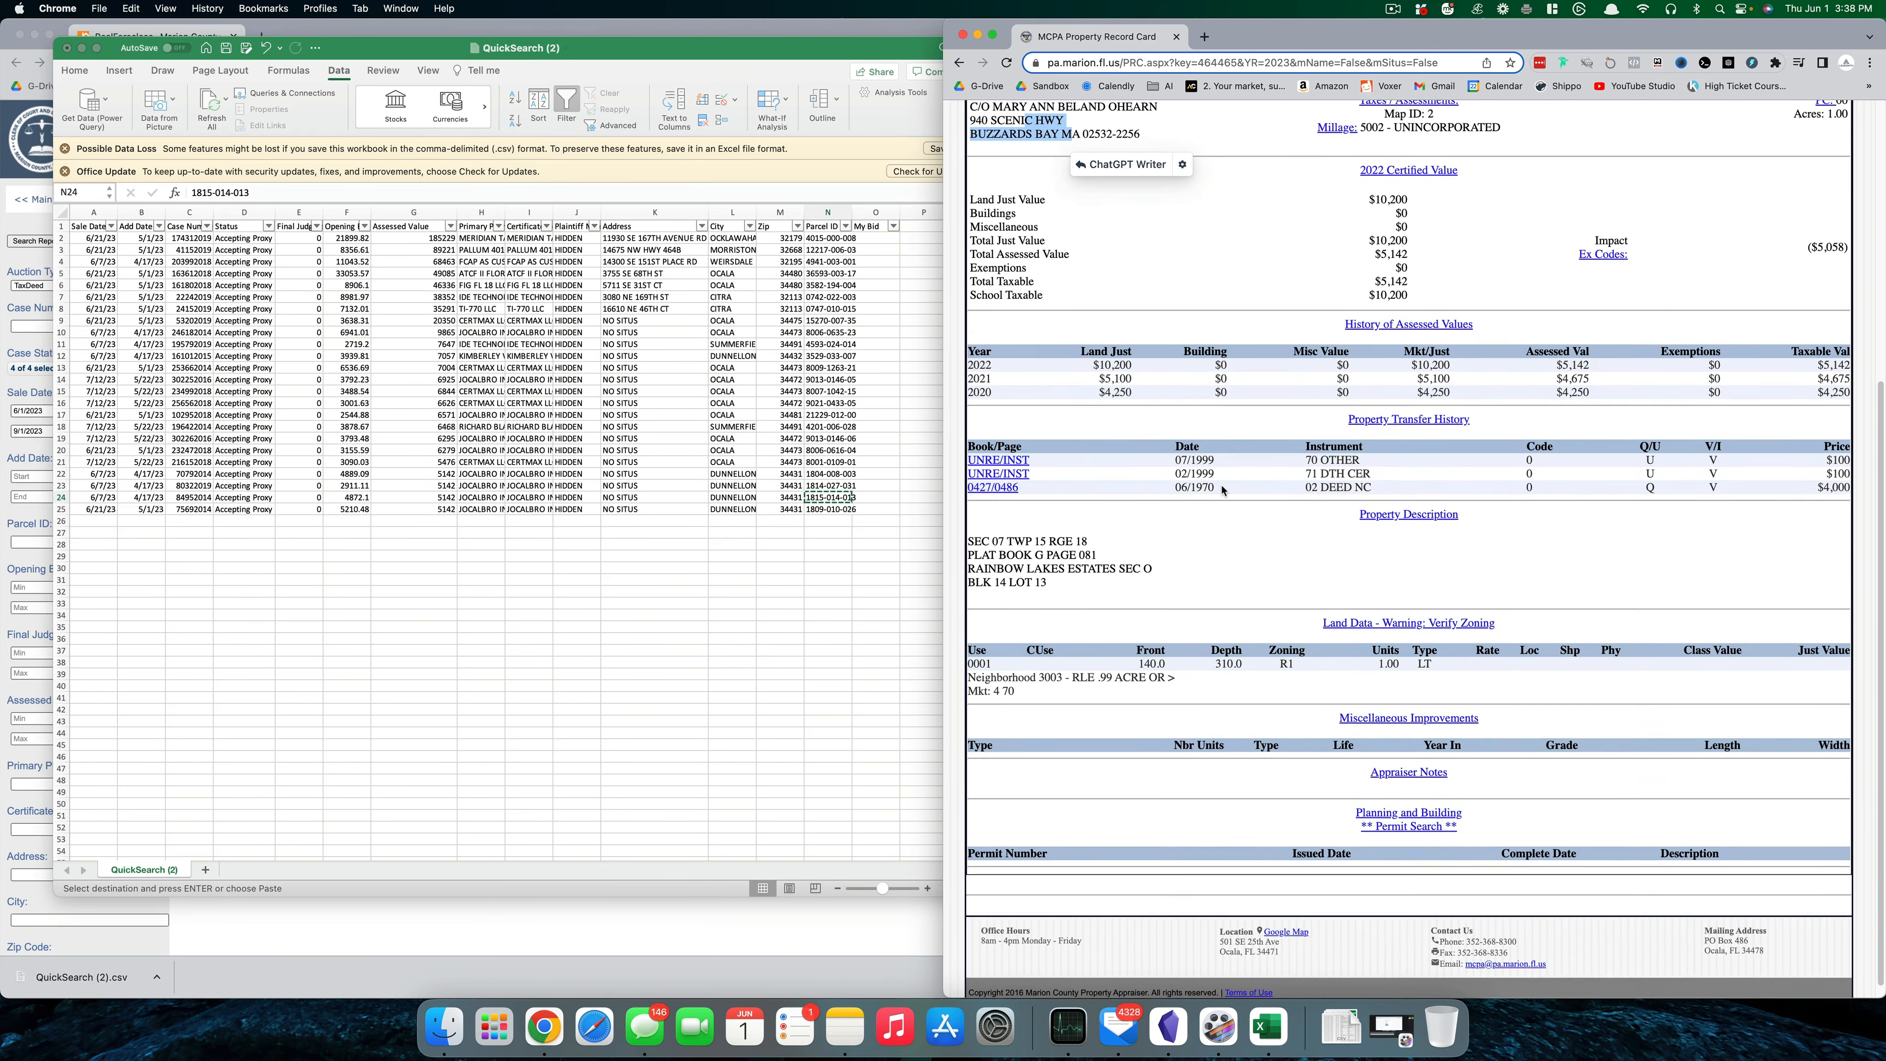
scroll(1355, 504, up, 10)
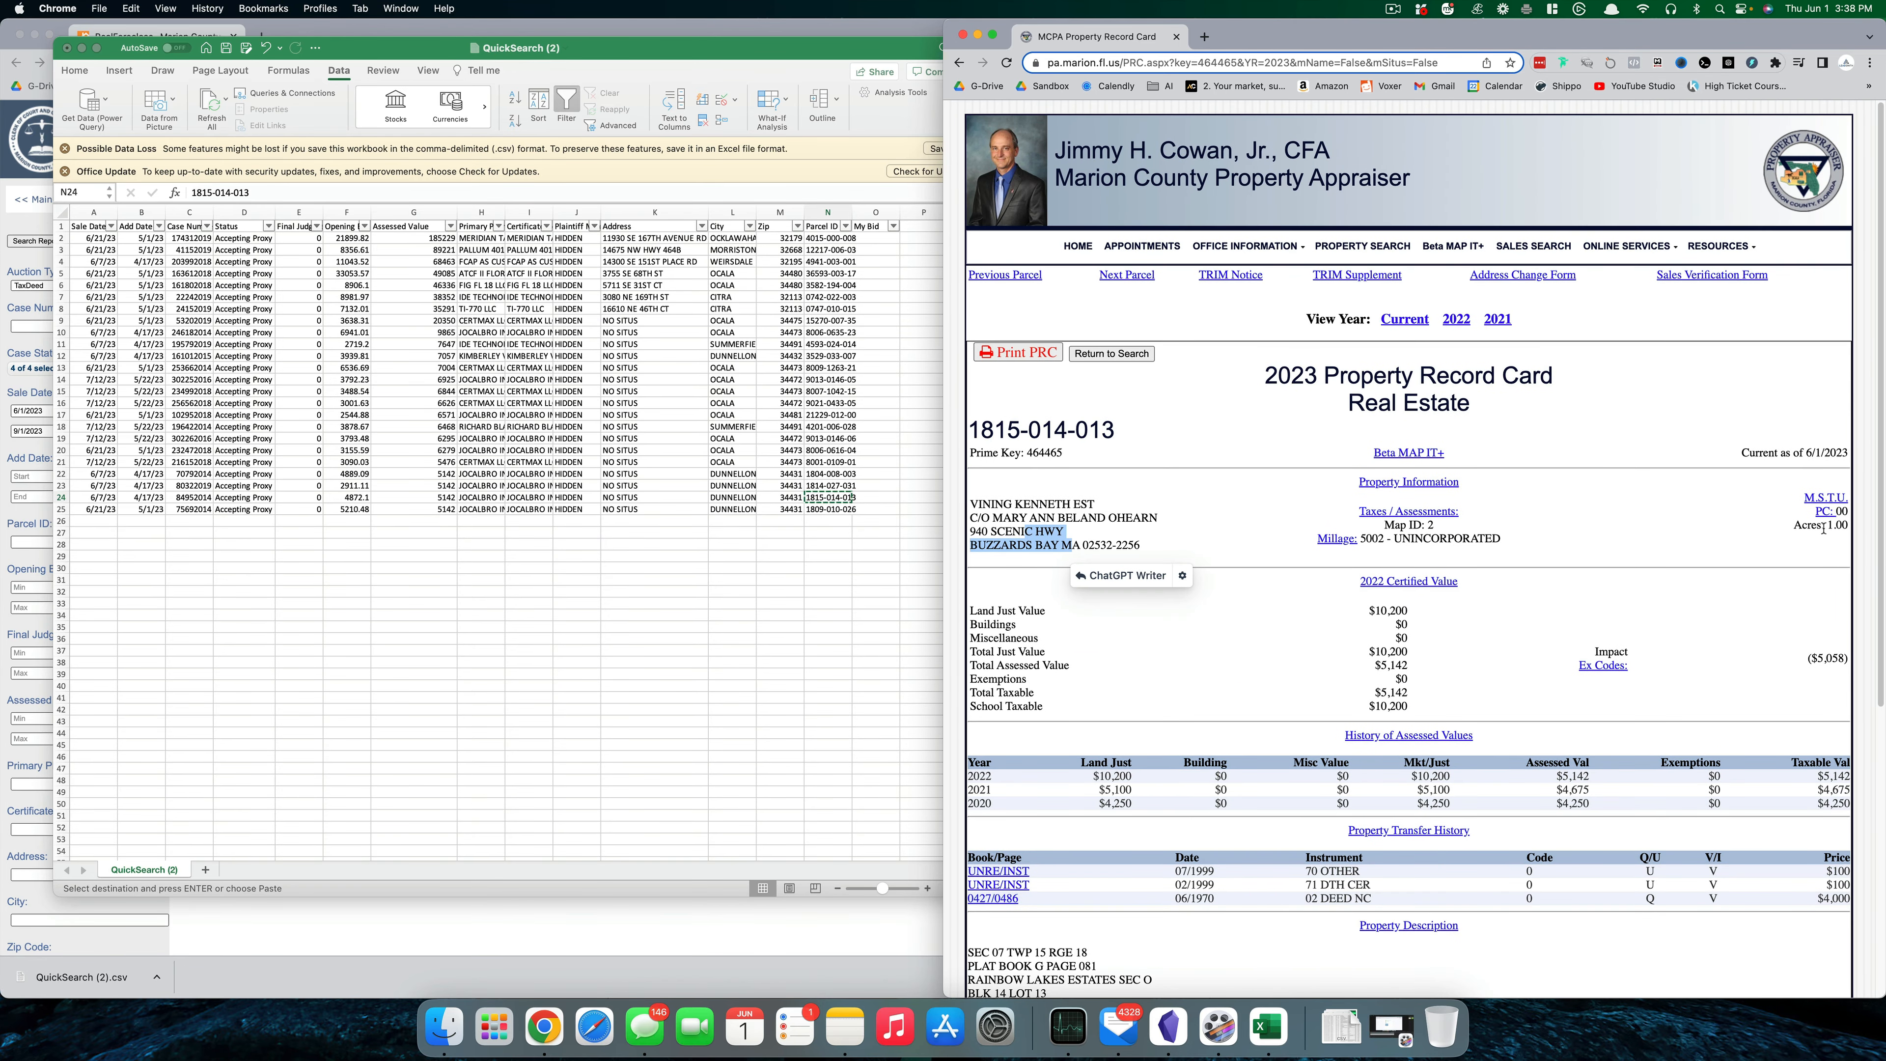
click(1615, 552)
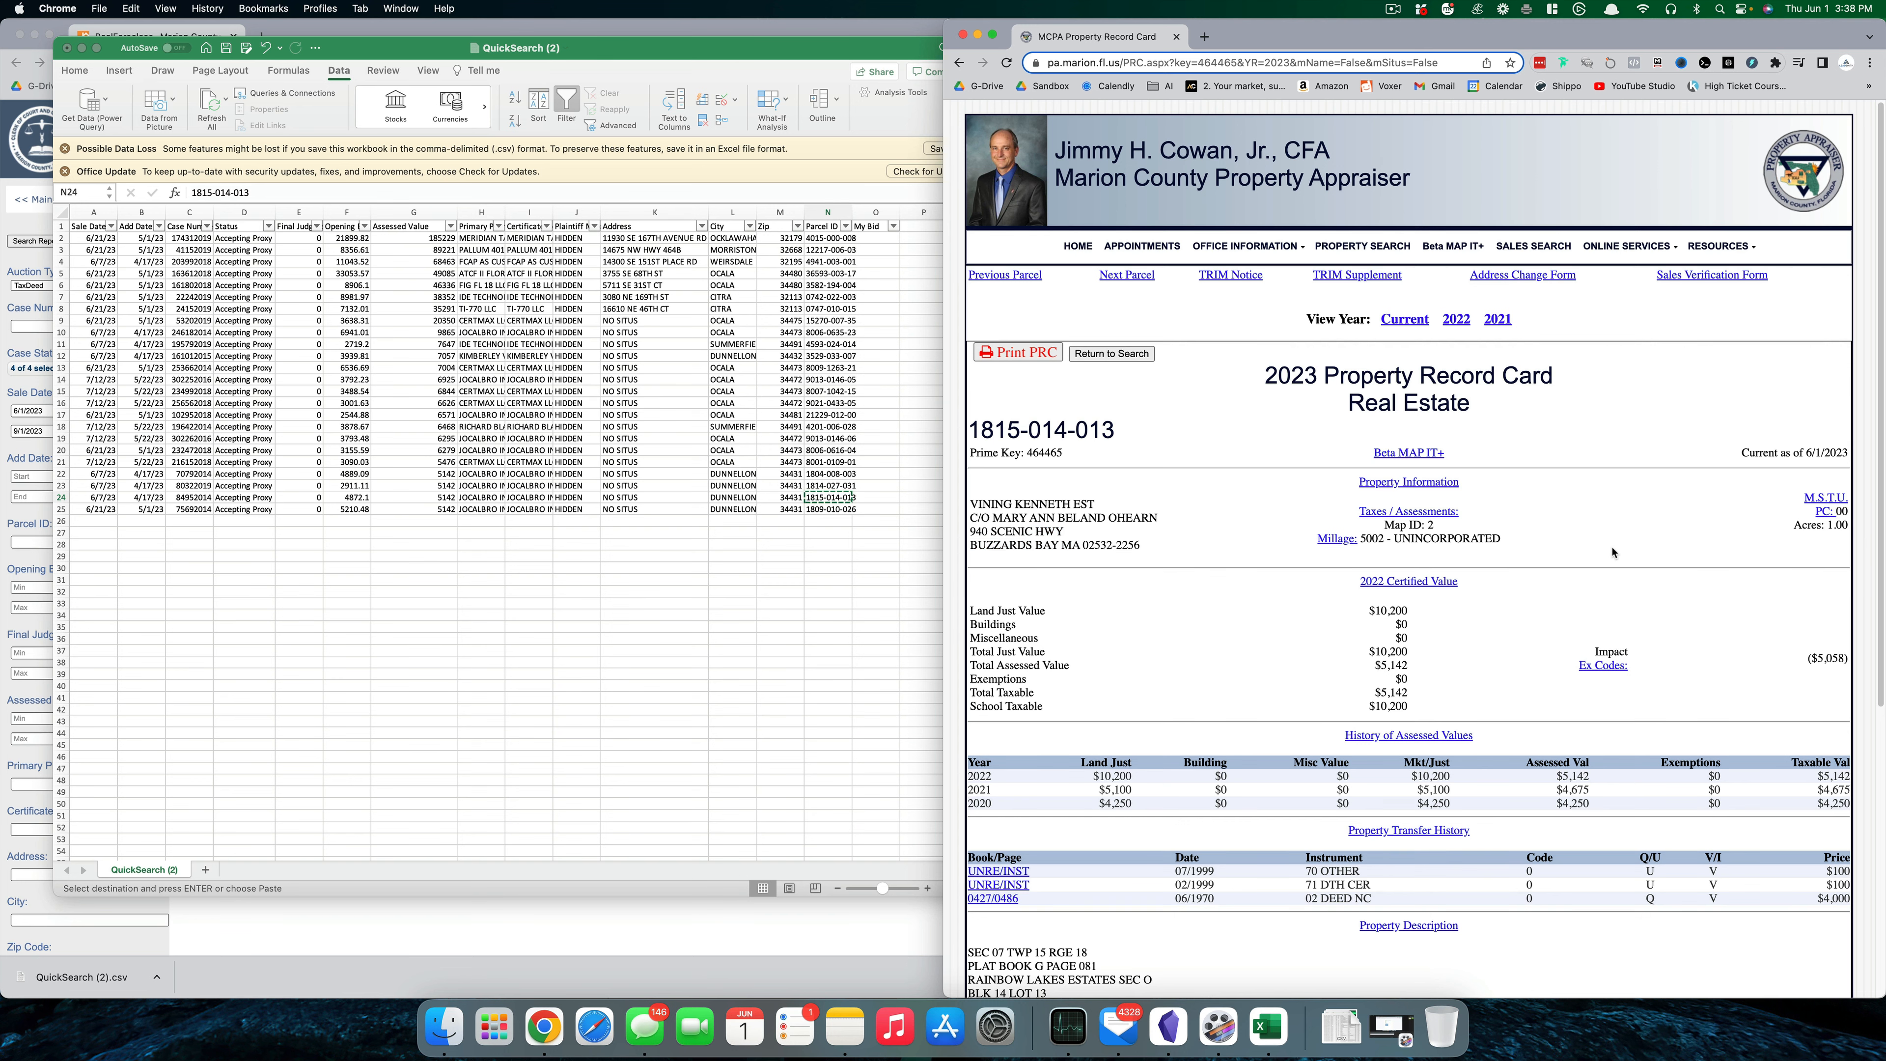
scroll(1557, 550, down, 1)
scroll(1557, 551, down, 5)
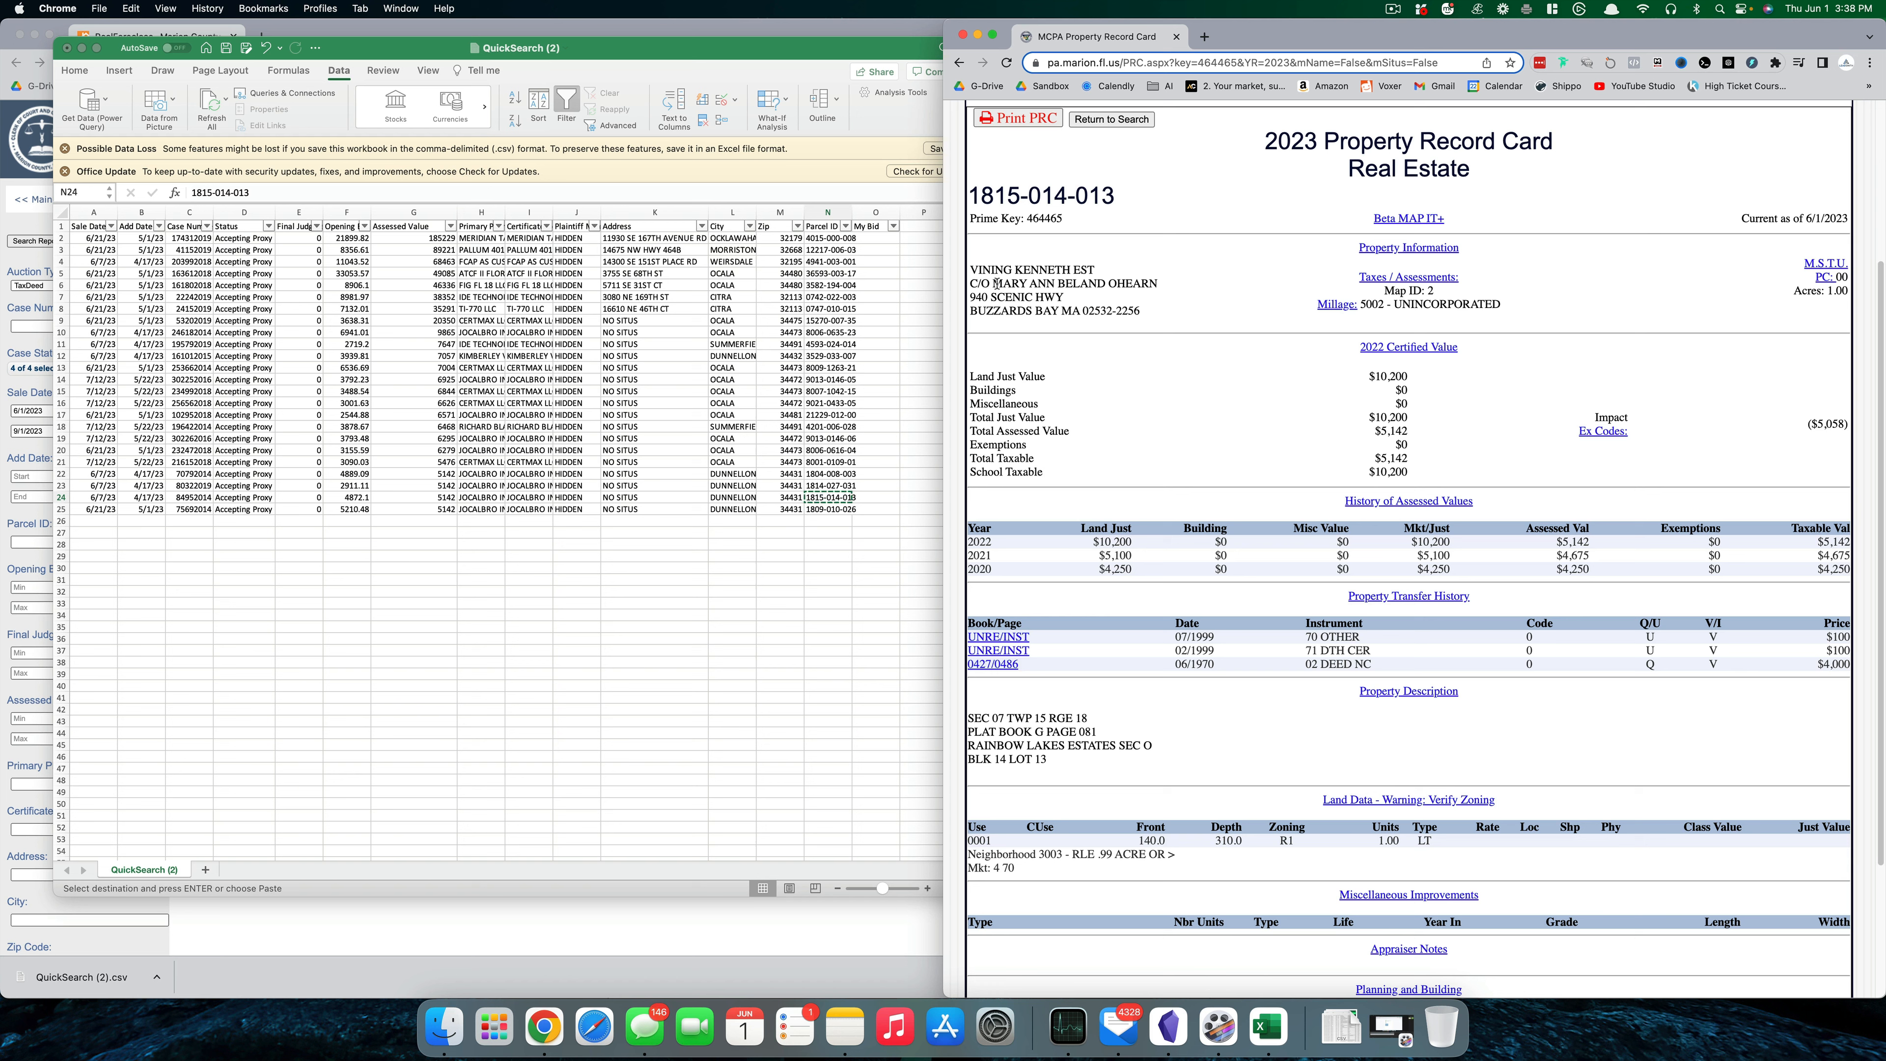
drag(996, 284, 1171, 296)
click(1171, 283)
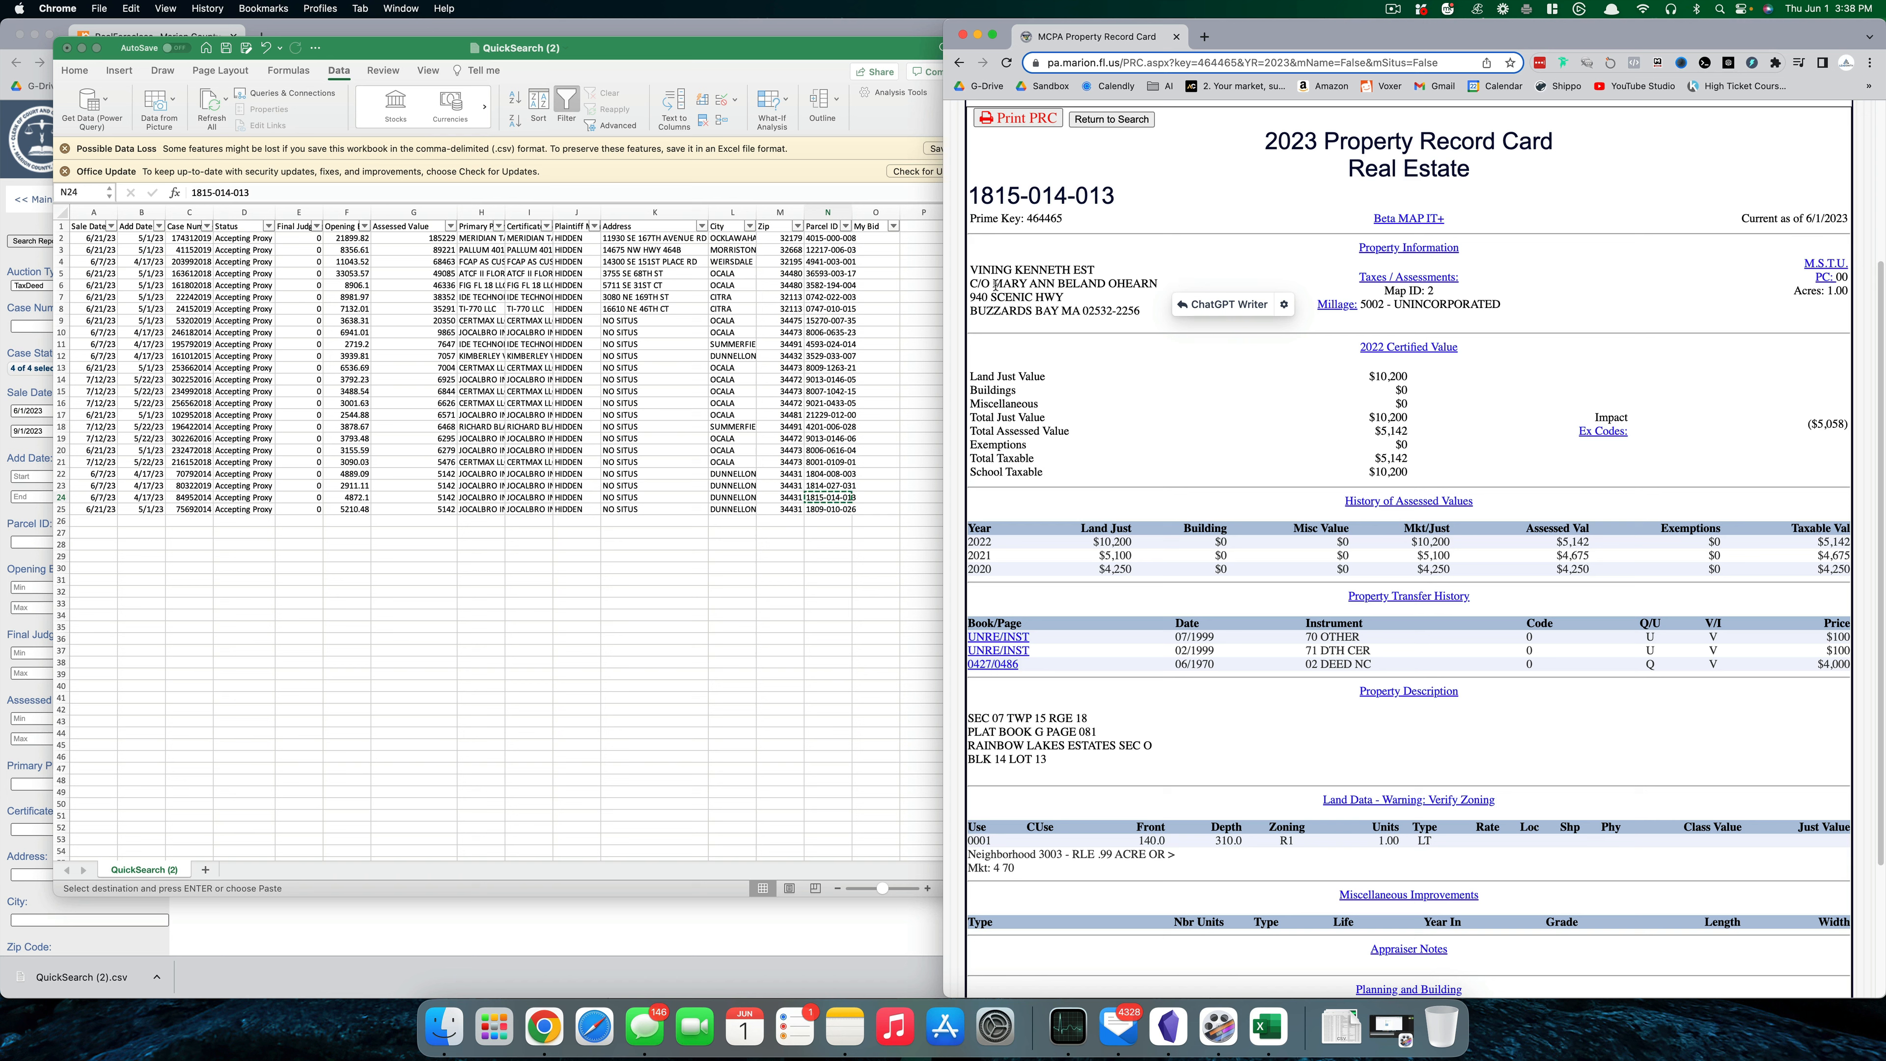
drag(996, 284, 1056, 283)
click(652, 589)
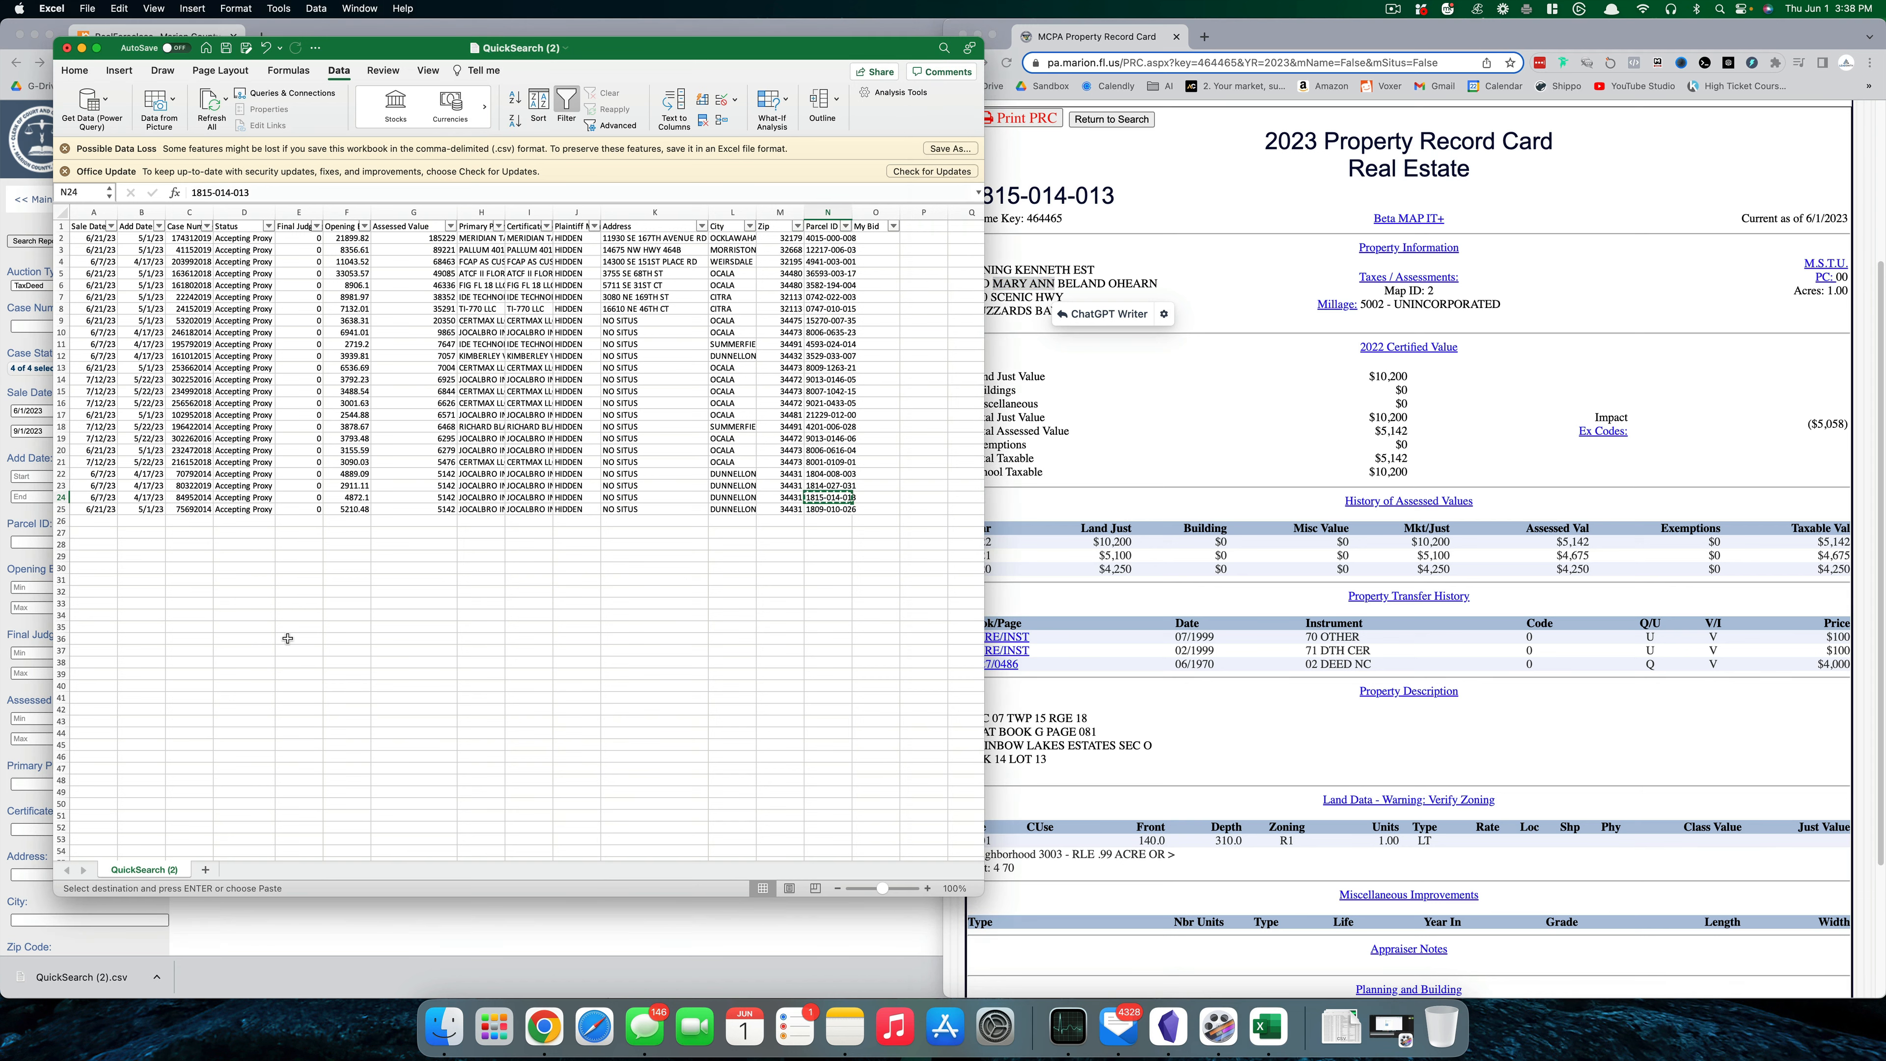
- Sort the whole table by Sale Date, newest first
click(99, 213)
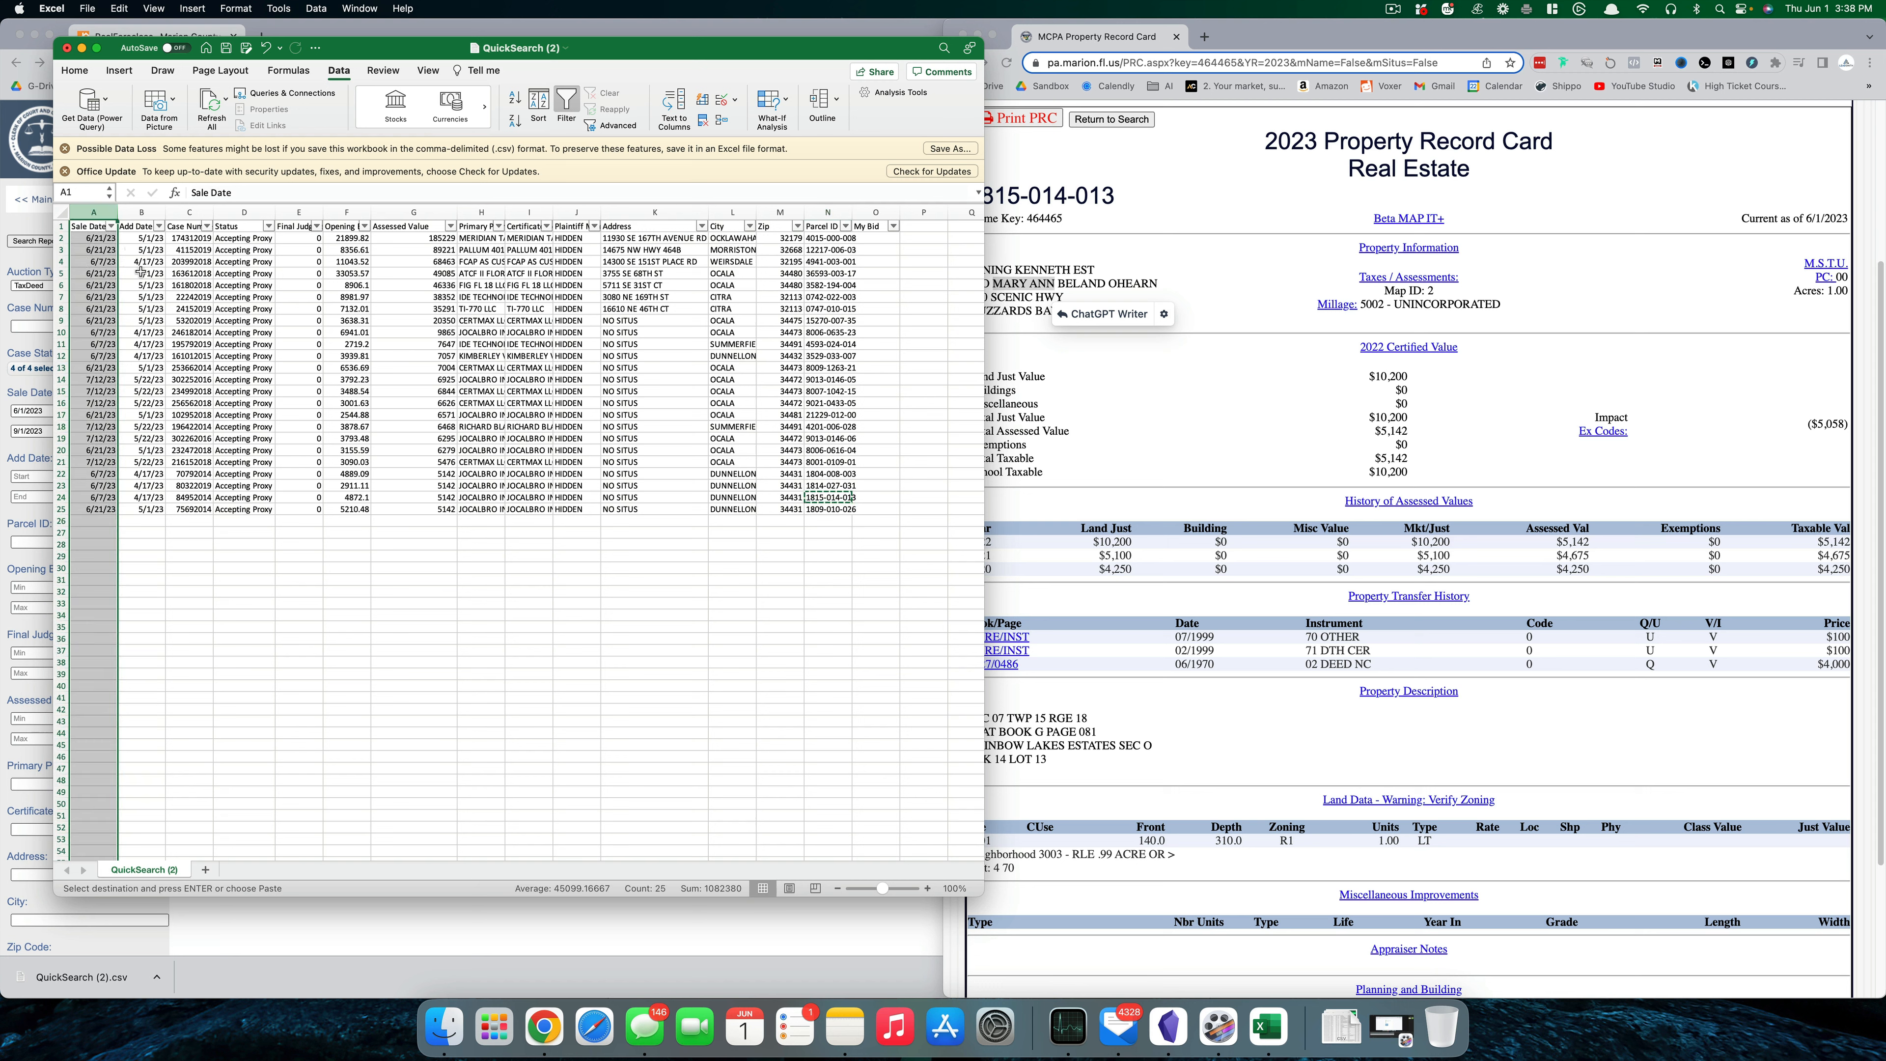
click(515, 120)
click(1030, 357)
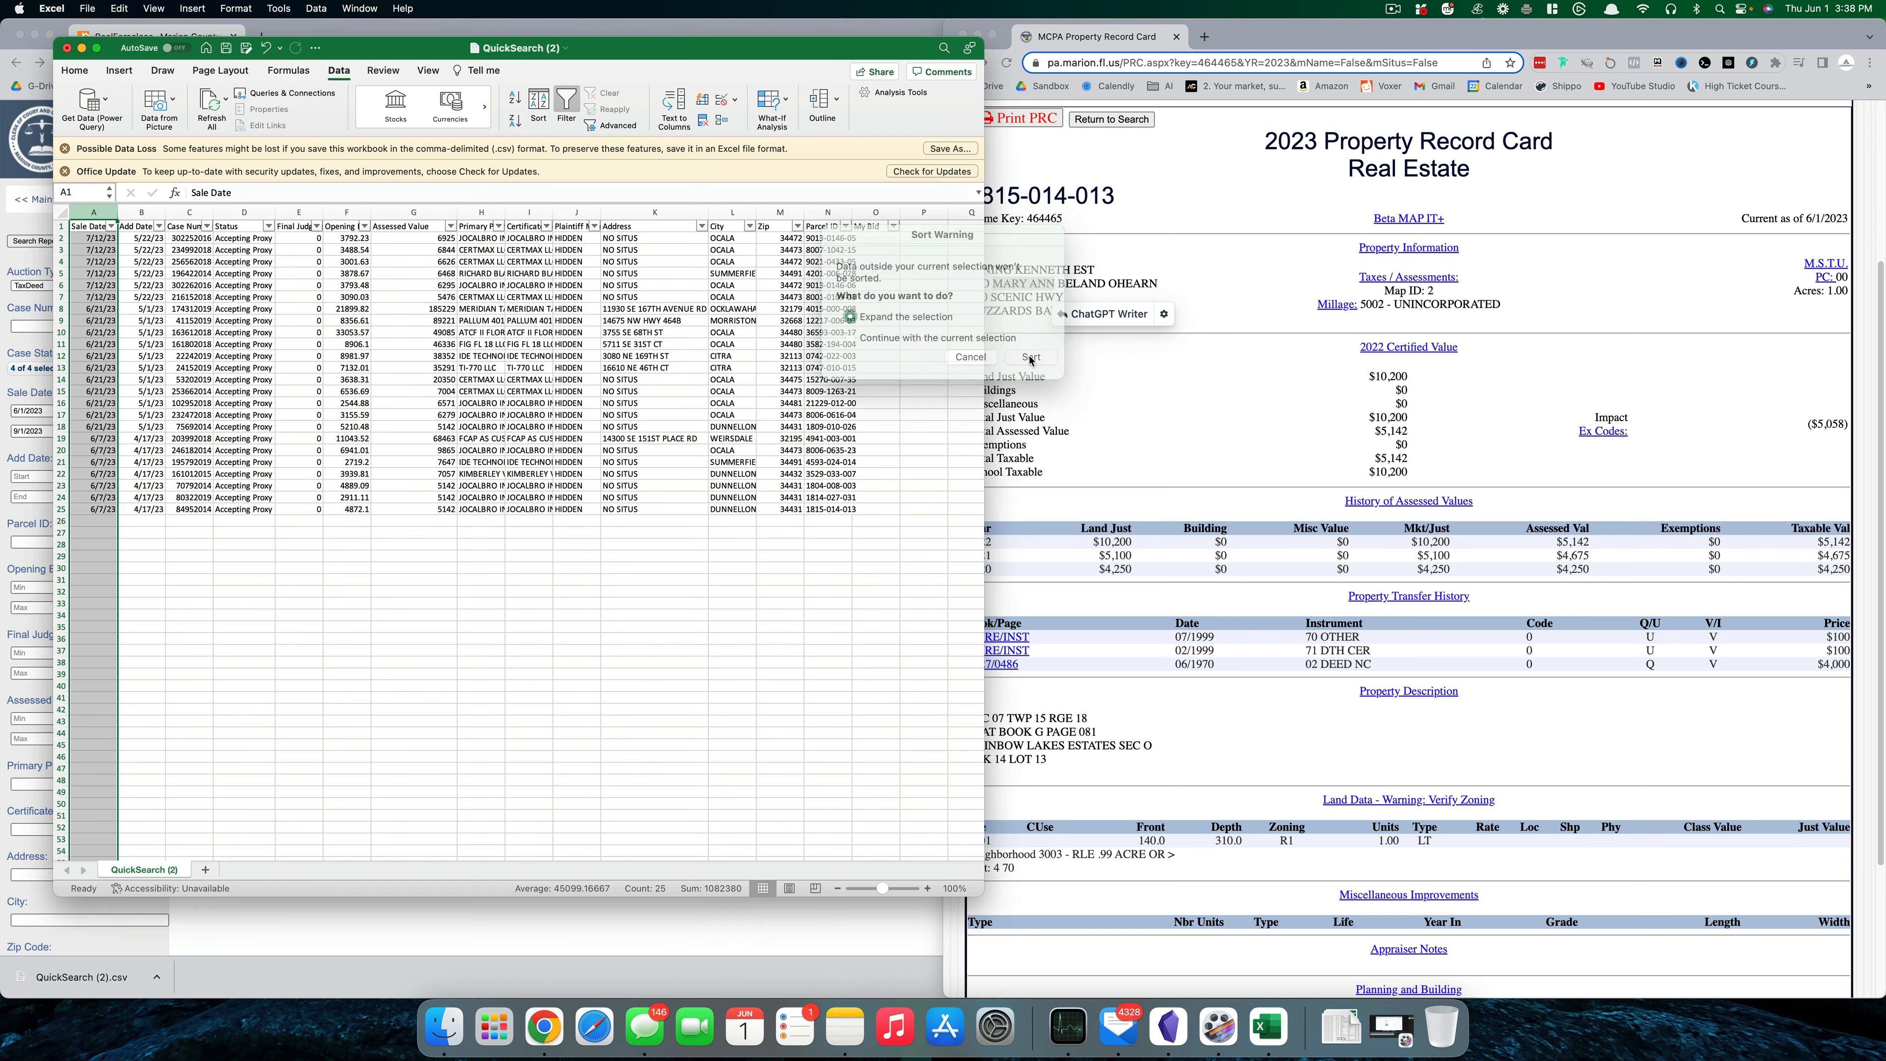
click(377, 581)
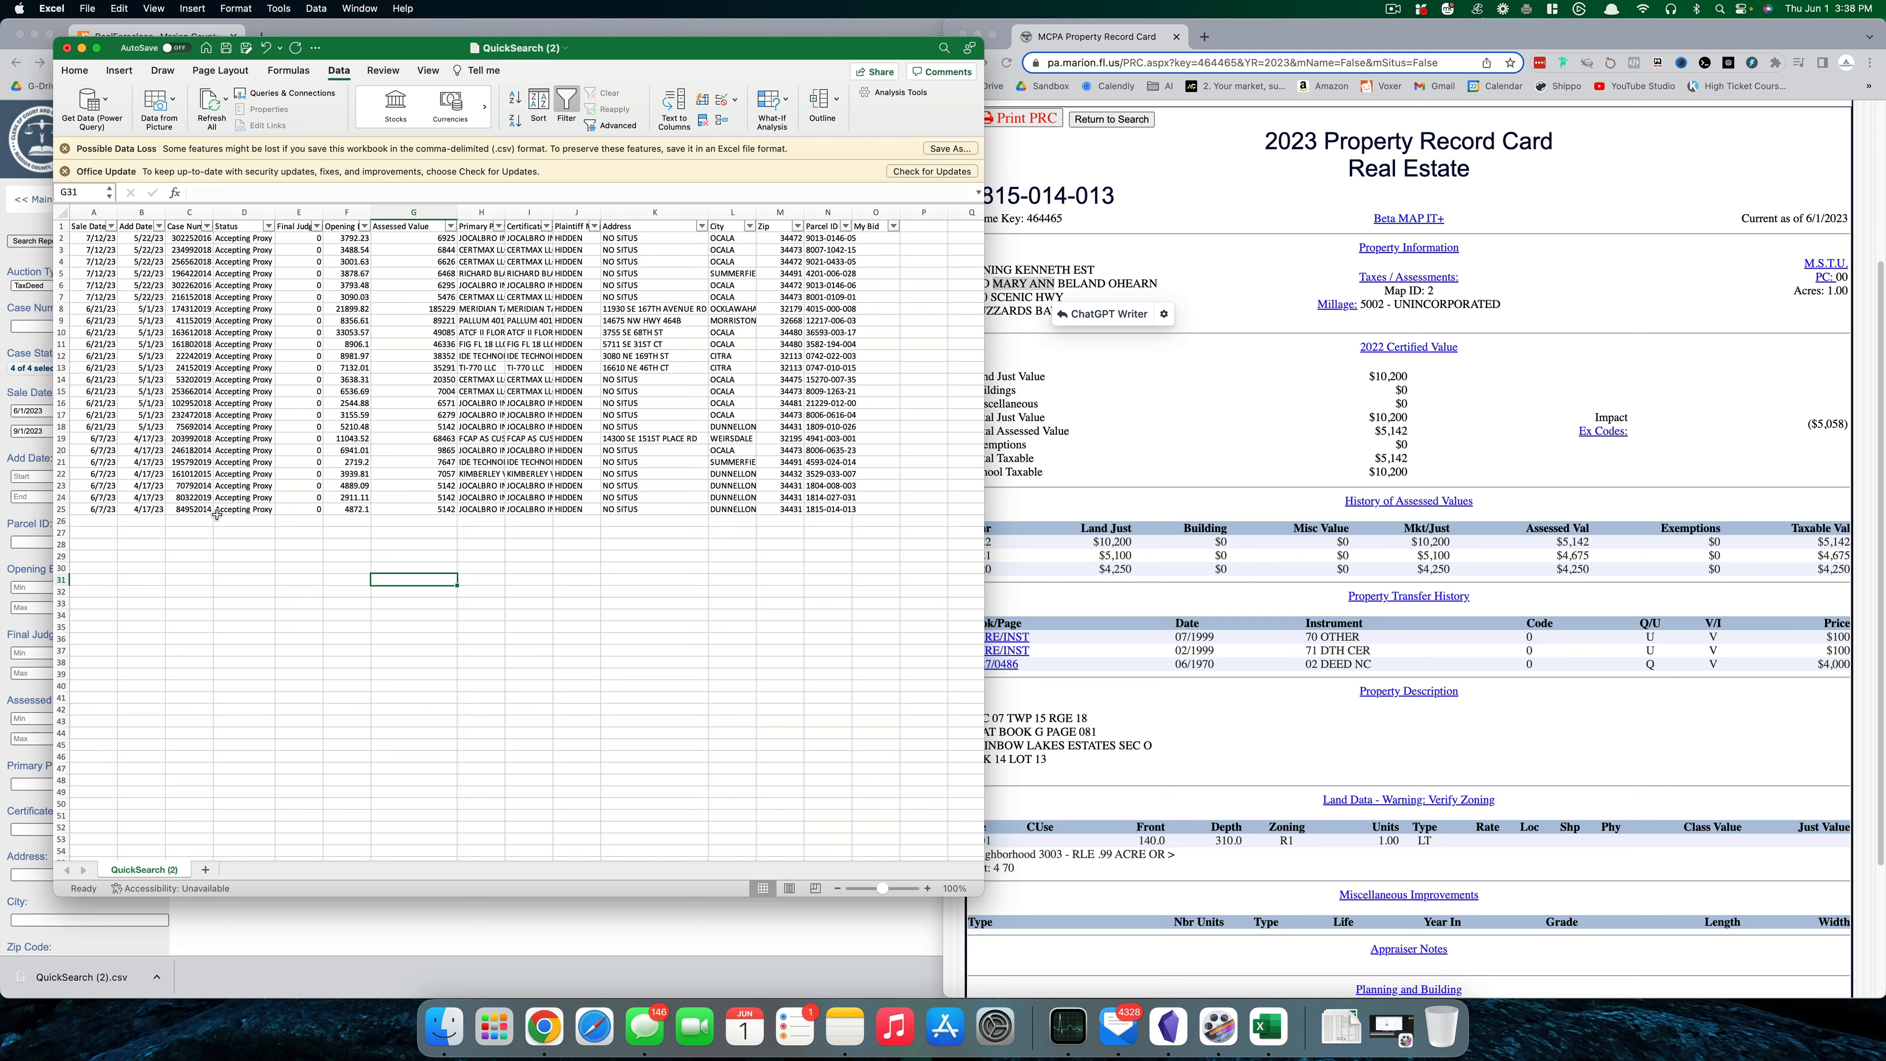
- Delete the 6/7/2023 sale records in rows 19–25
click(99, 441)
drag(98, 441, 673, 463)
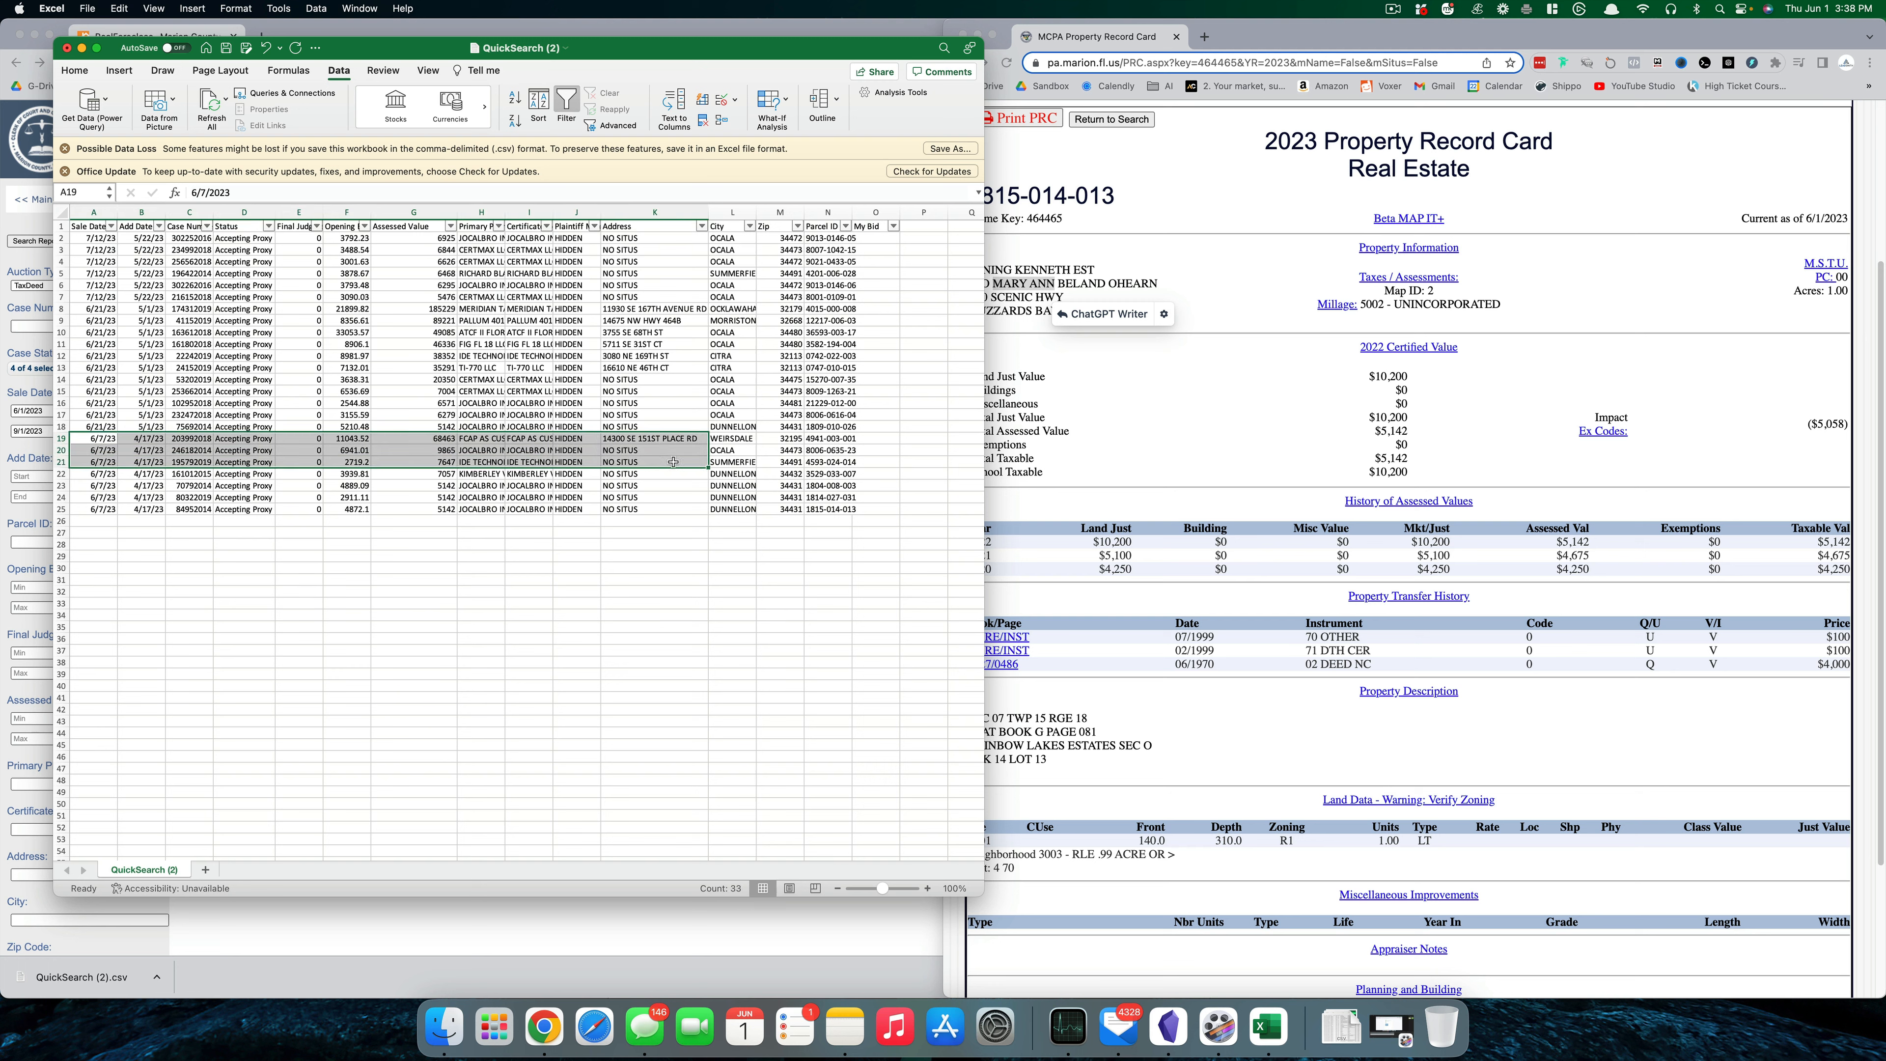
click(542, 662)
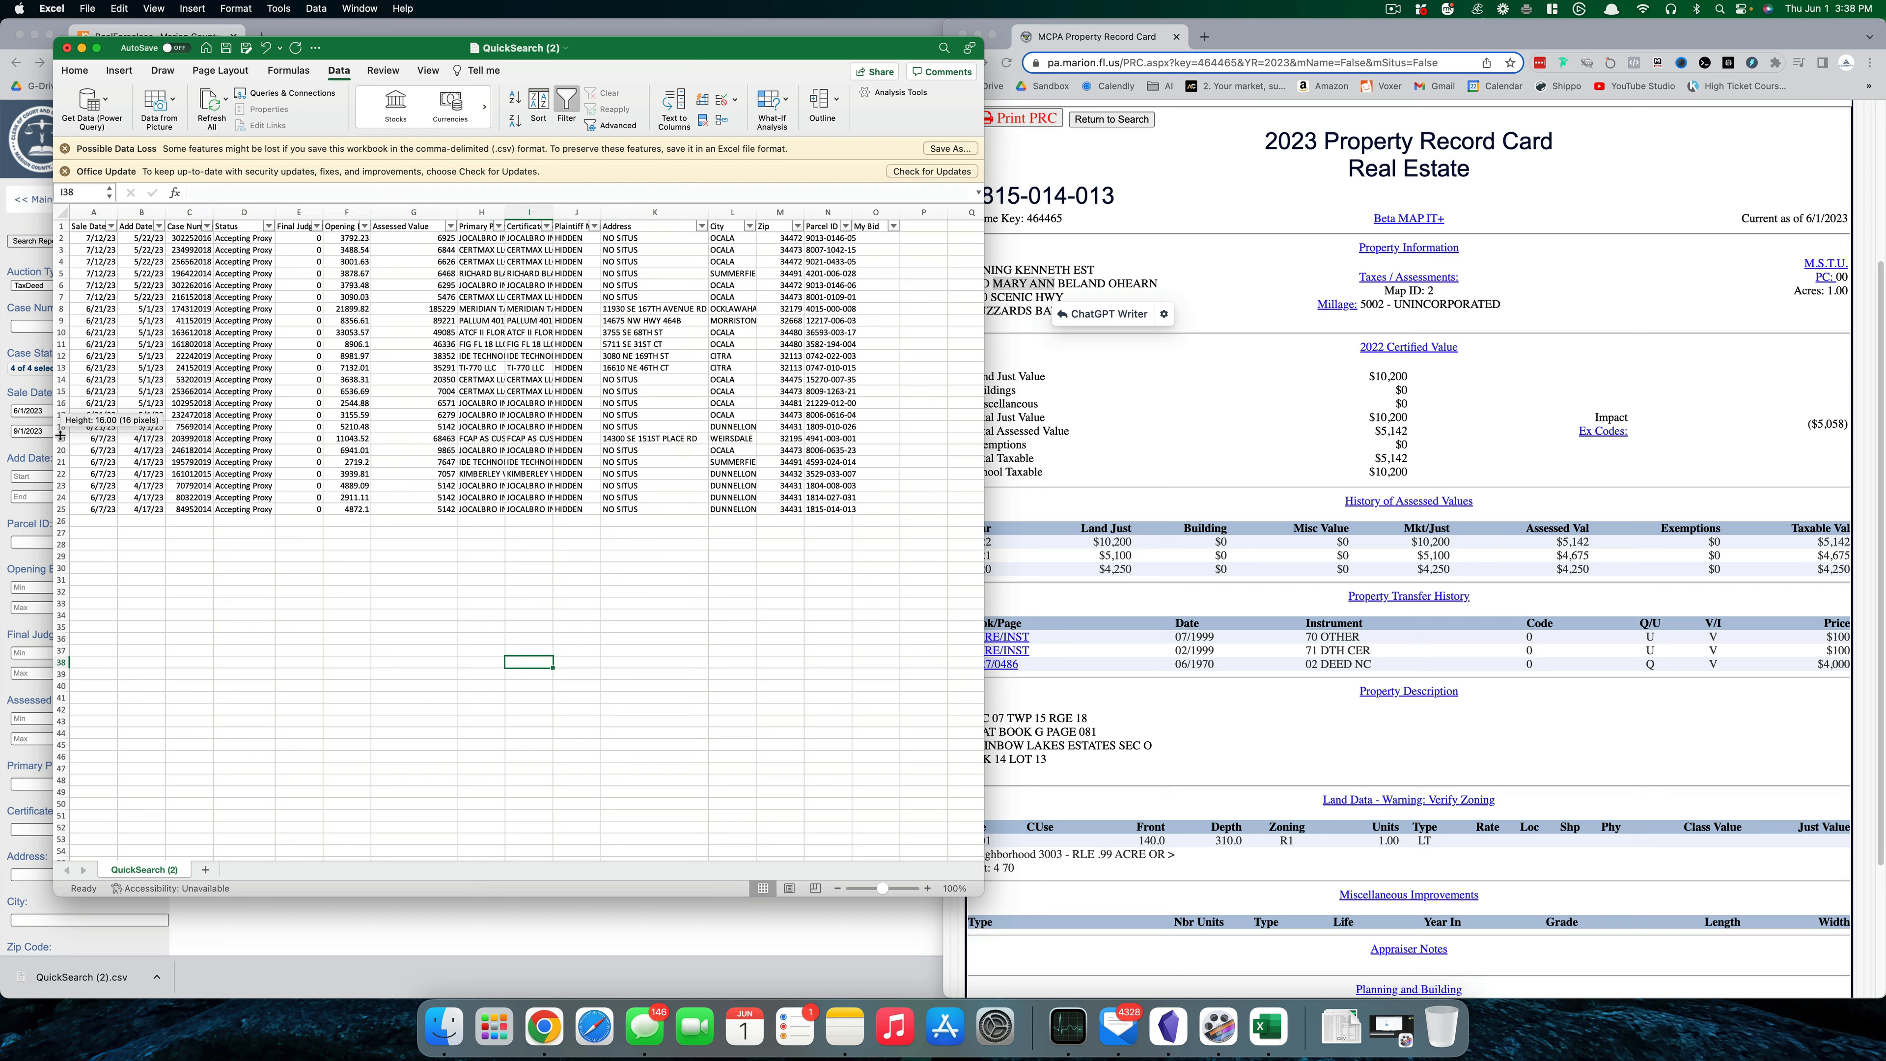
click(61, 440)
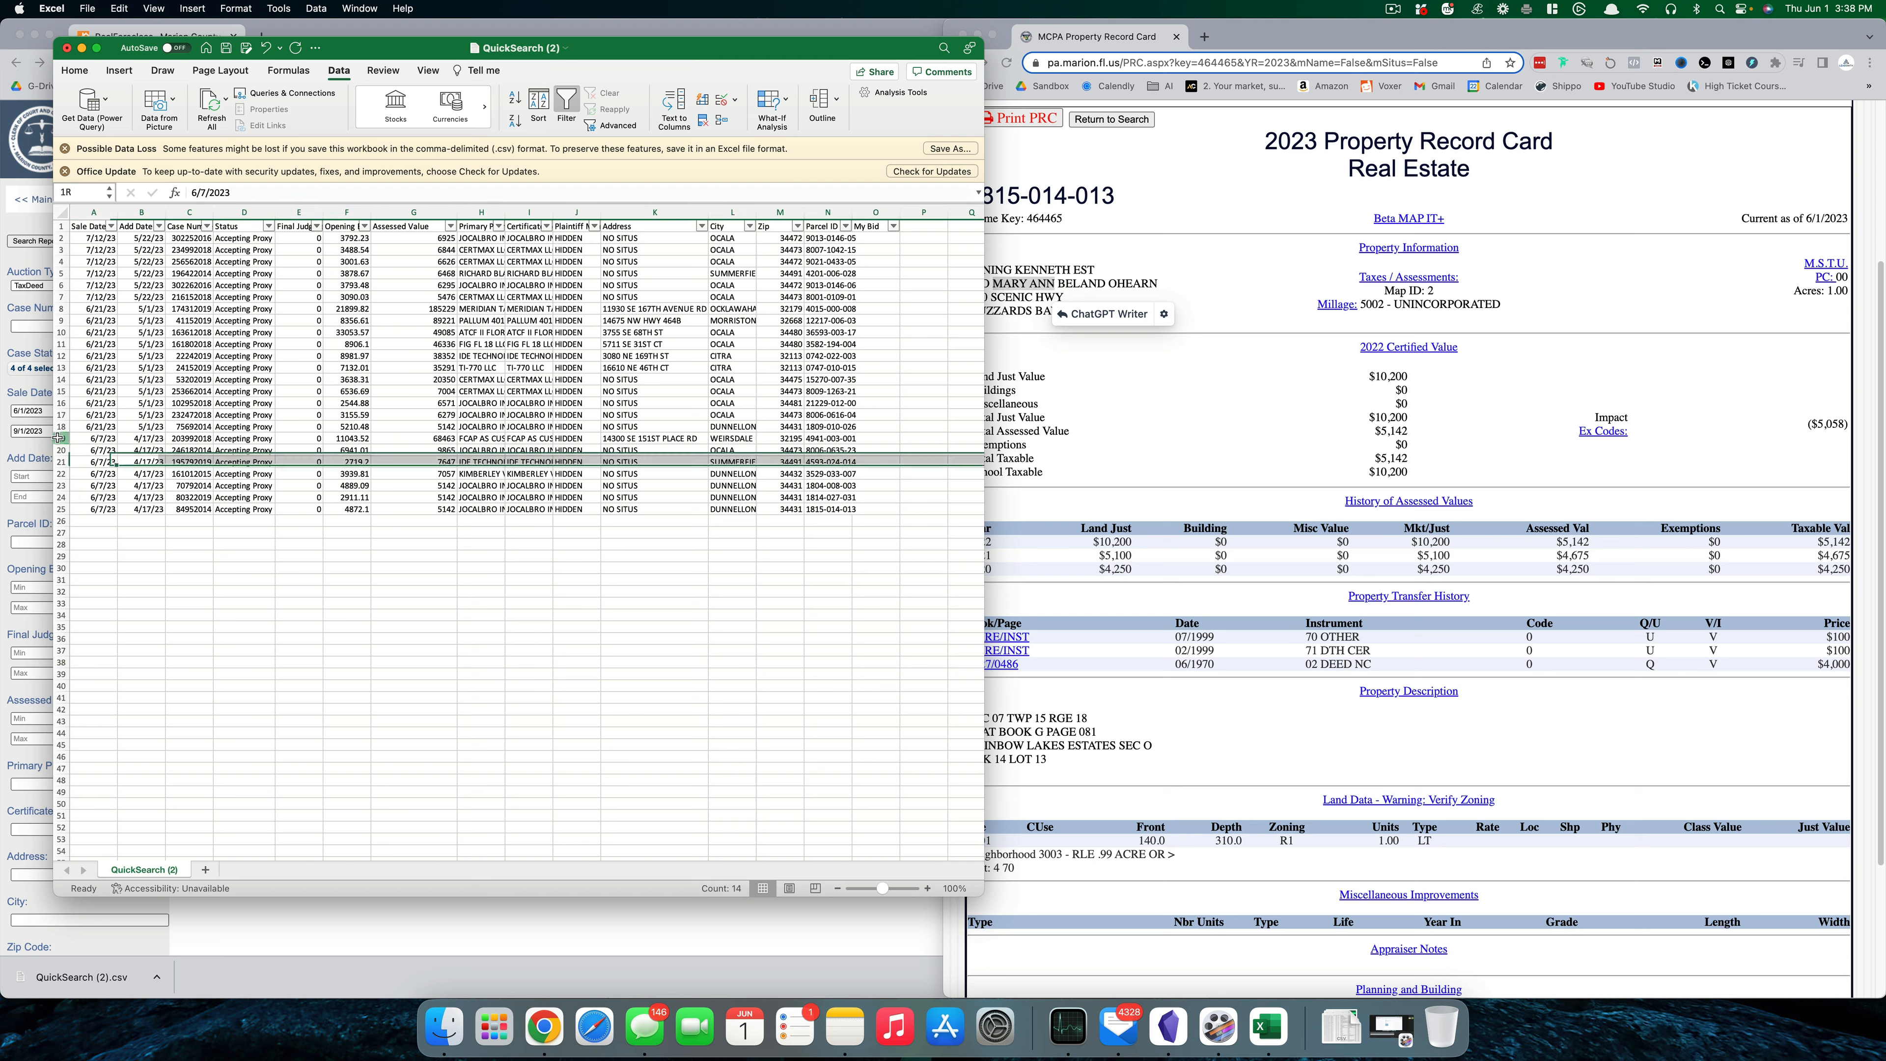
shift+click(61, 509)
right_click(64, 514)
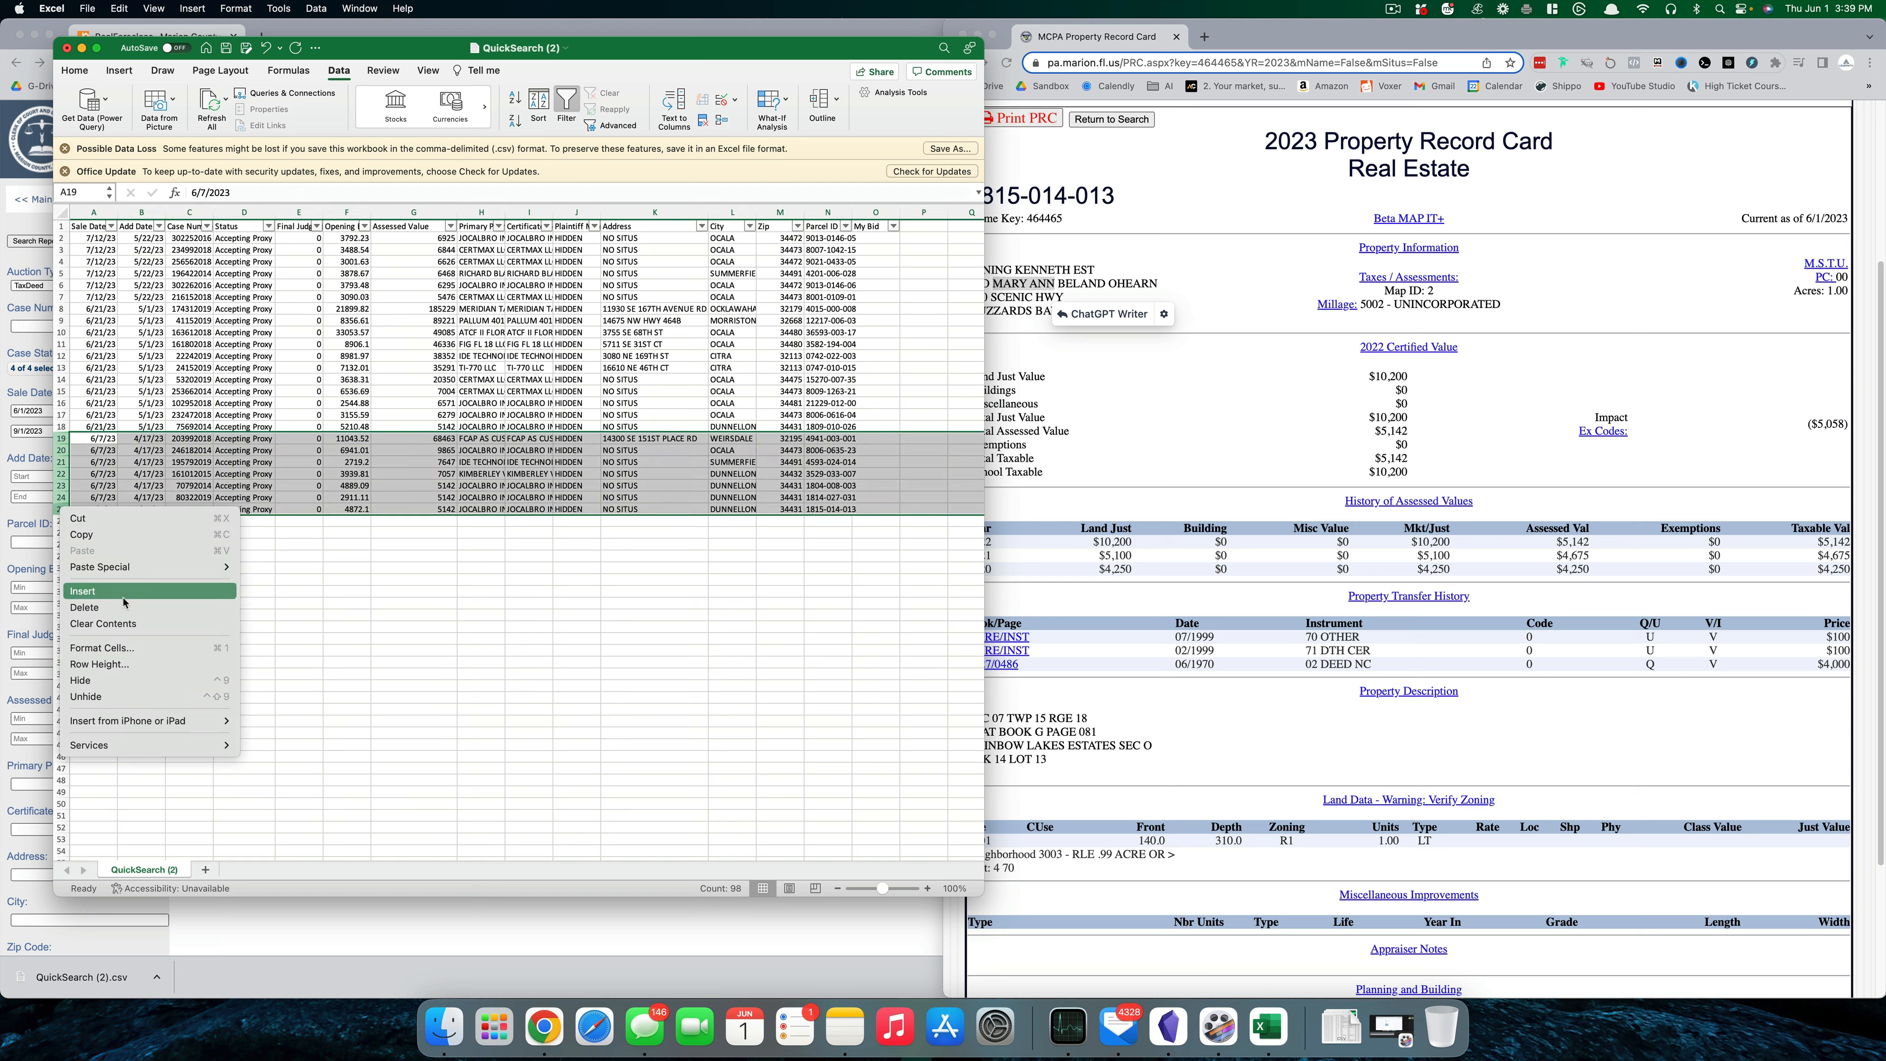
click(84, 607)
click(422, 624)
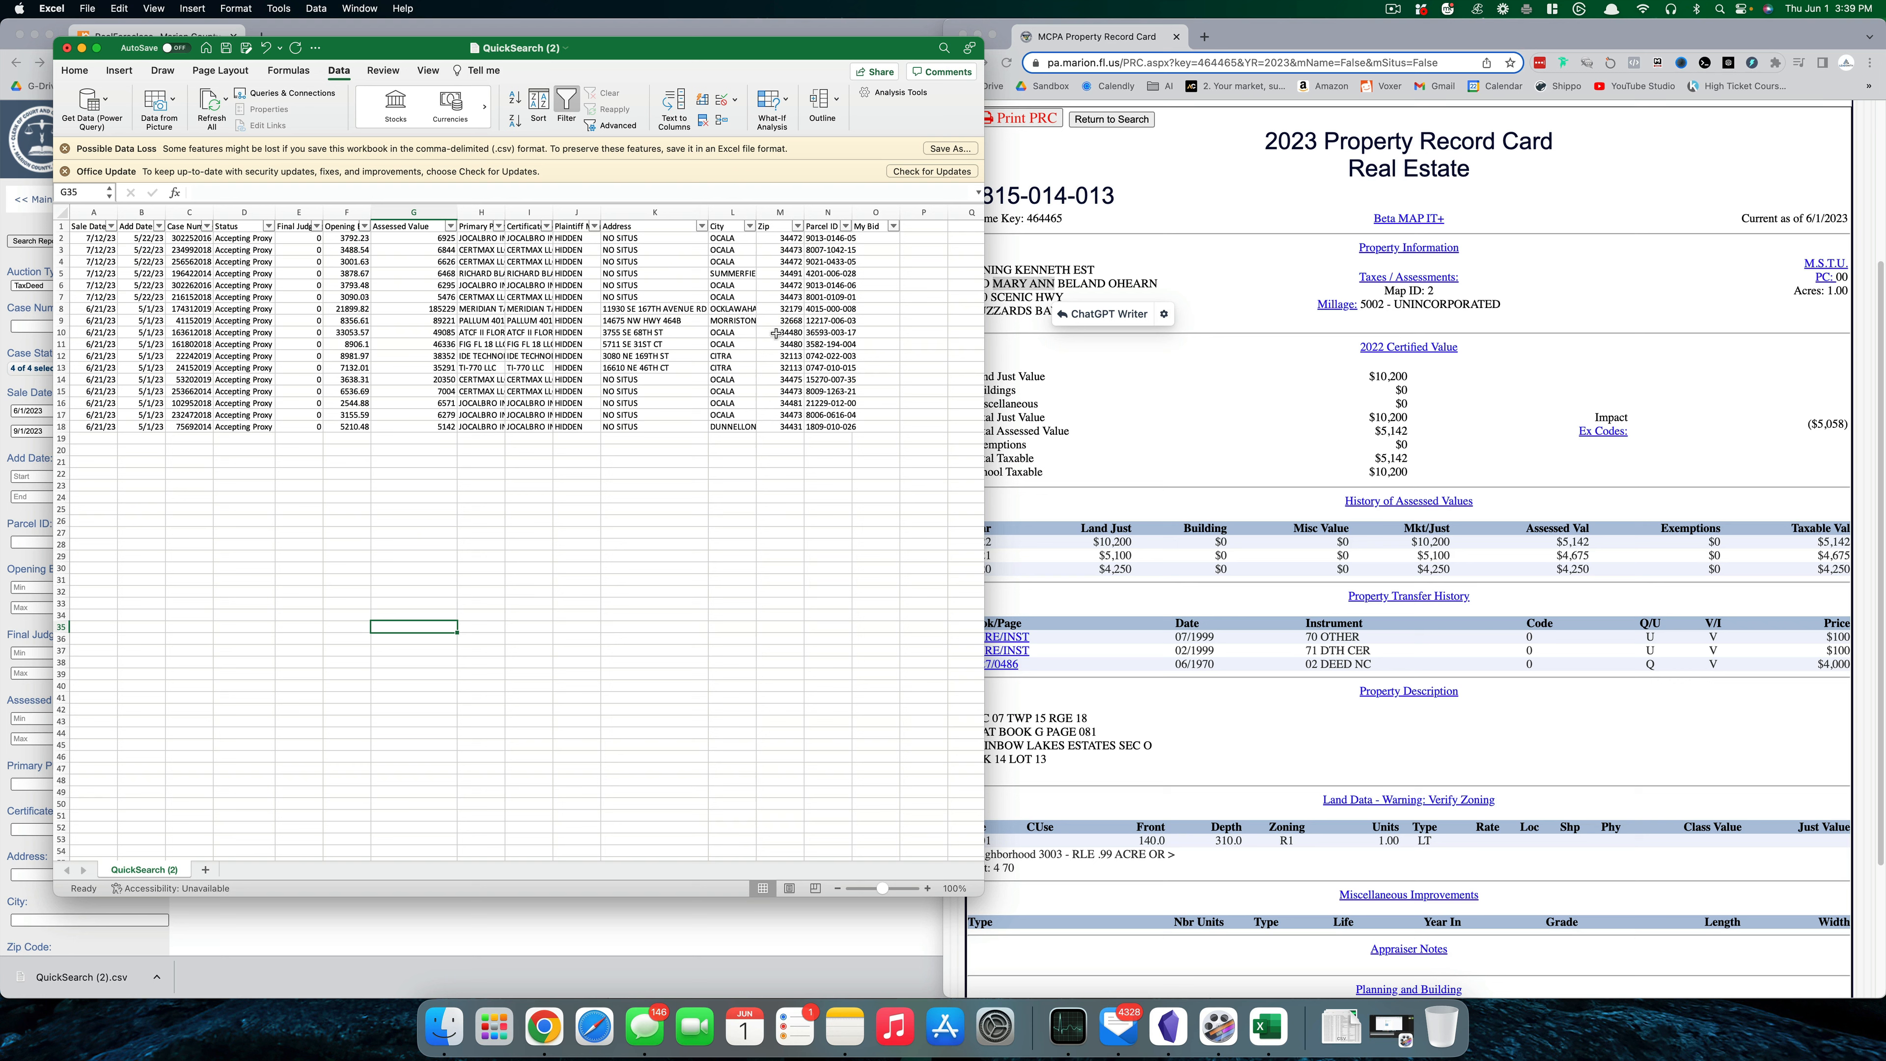
- Re-sort the remaining records by Assessed Value and switch back to the record card
click(380, 213)
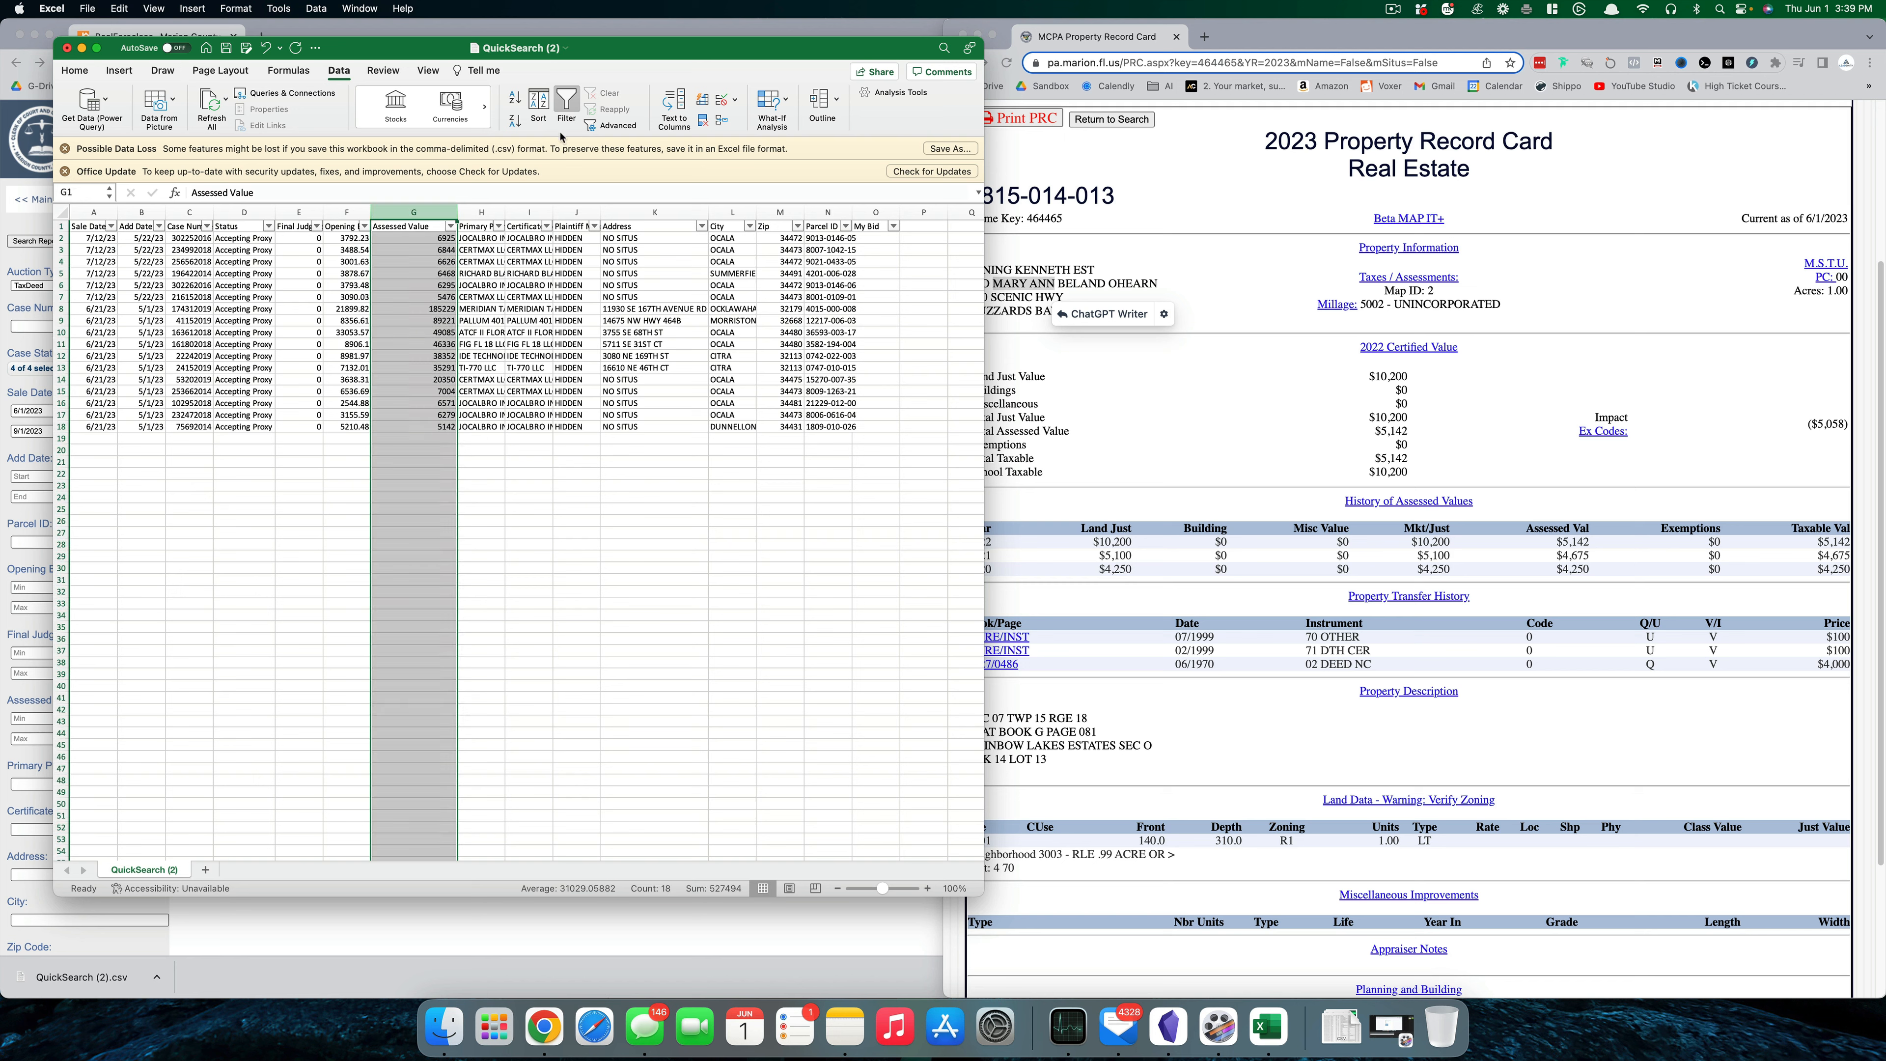
click(518, 99)
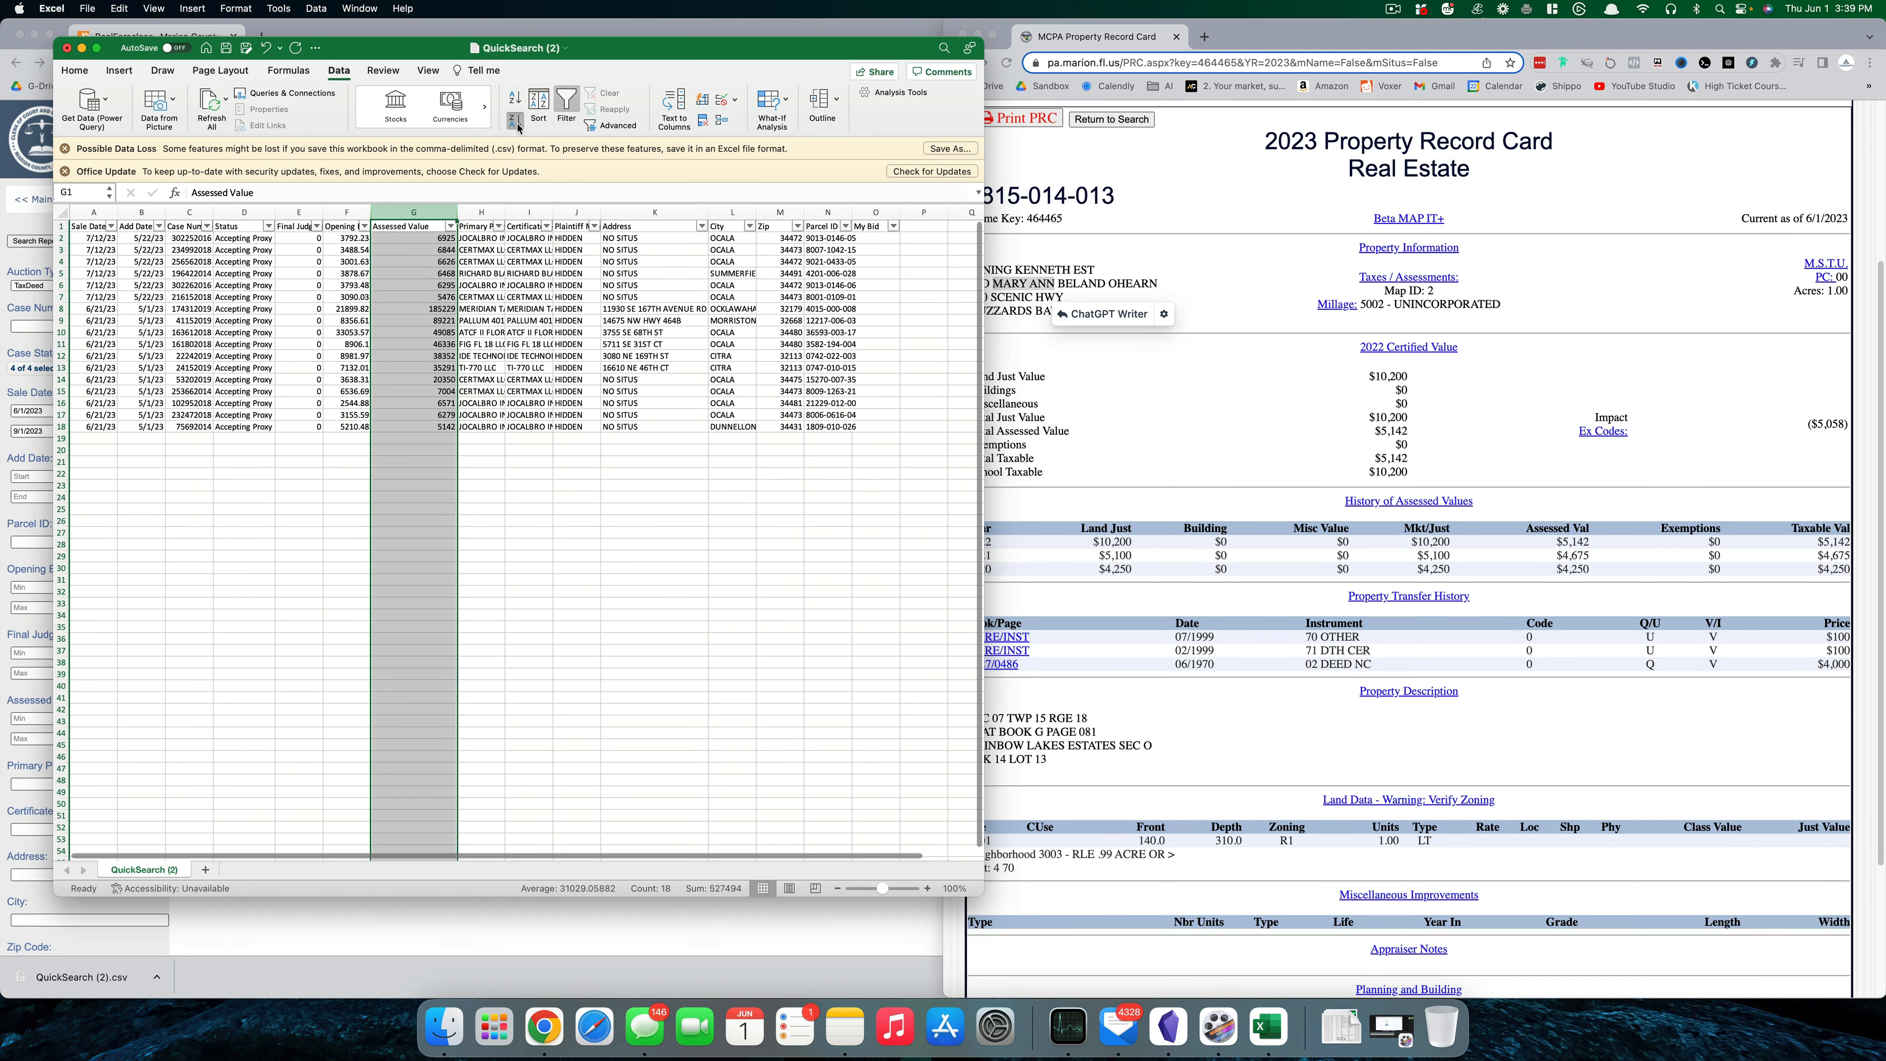
click(1031, 358)
click(717, 485)
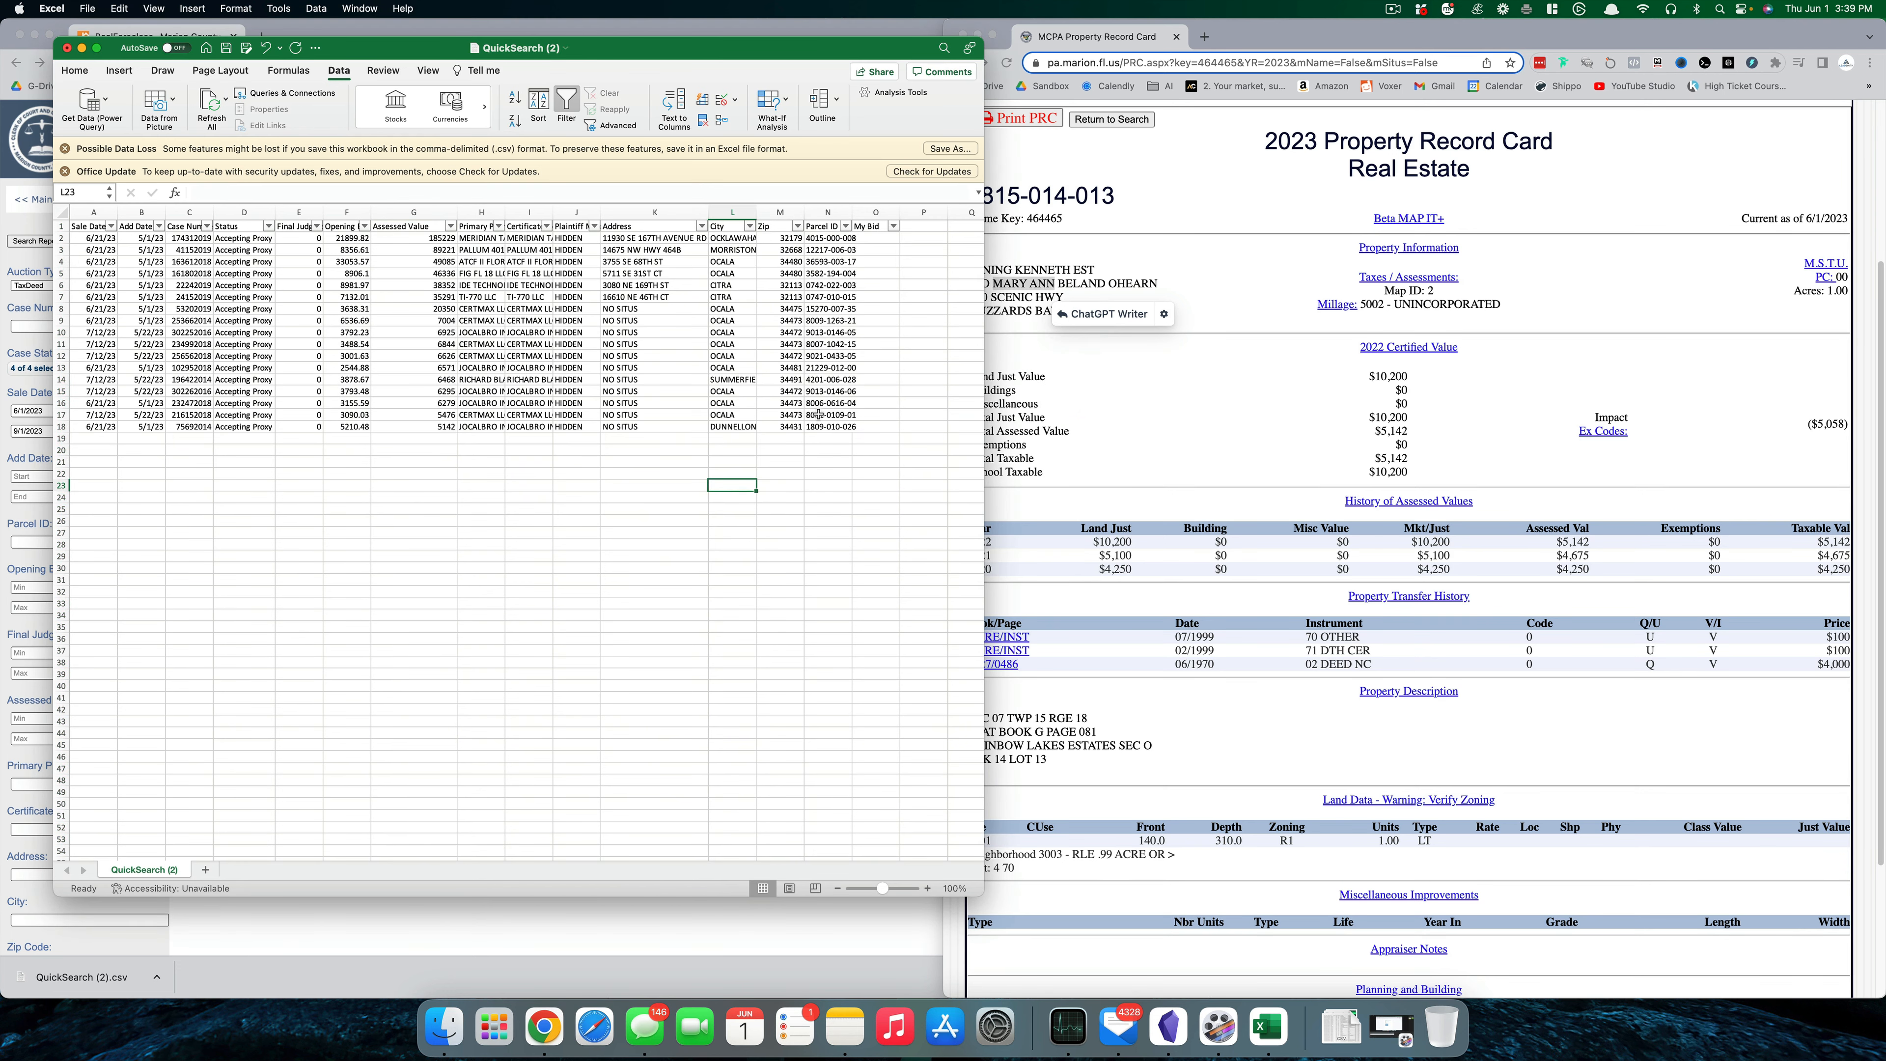
key(super+Tab)
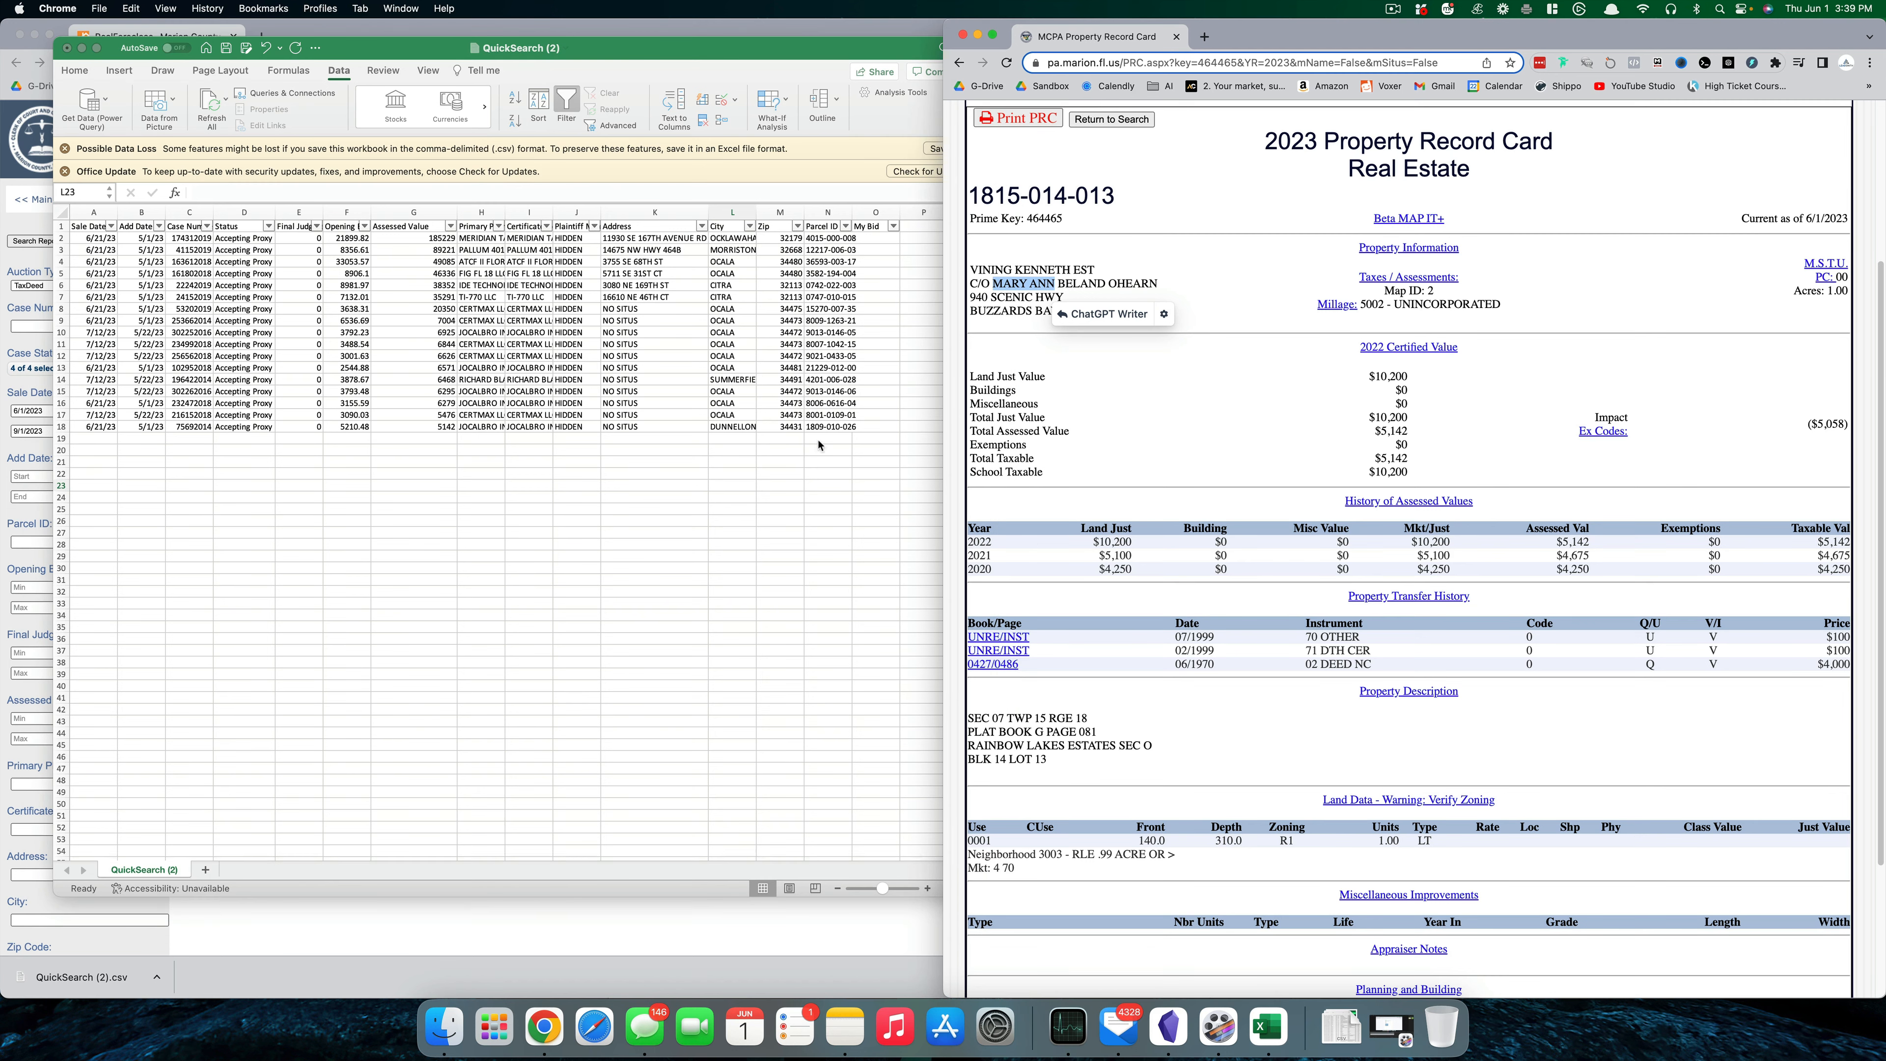
click(829, 417)
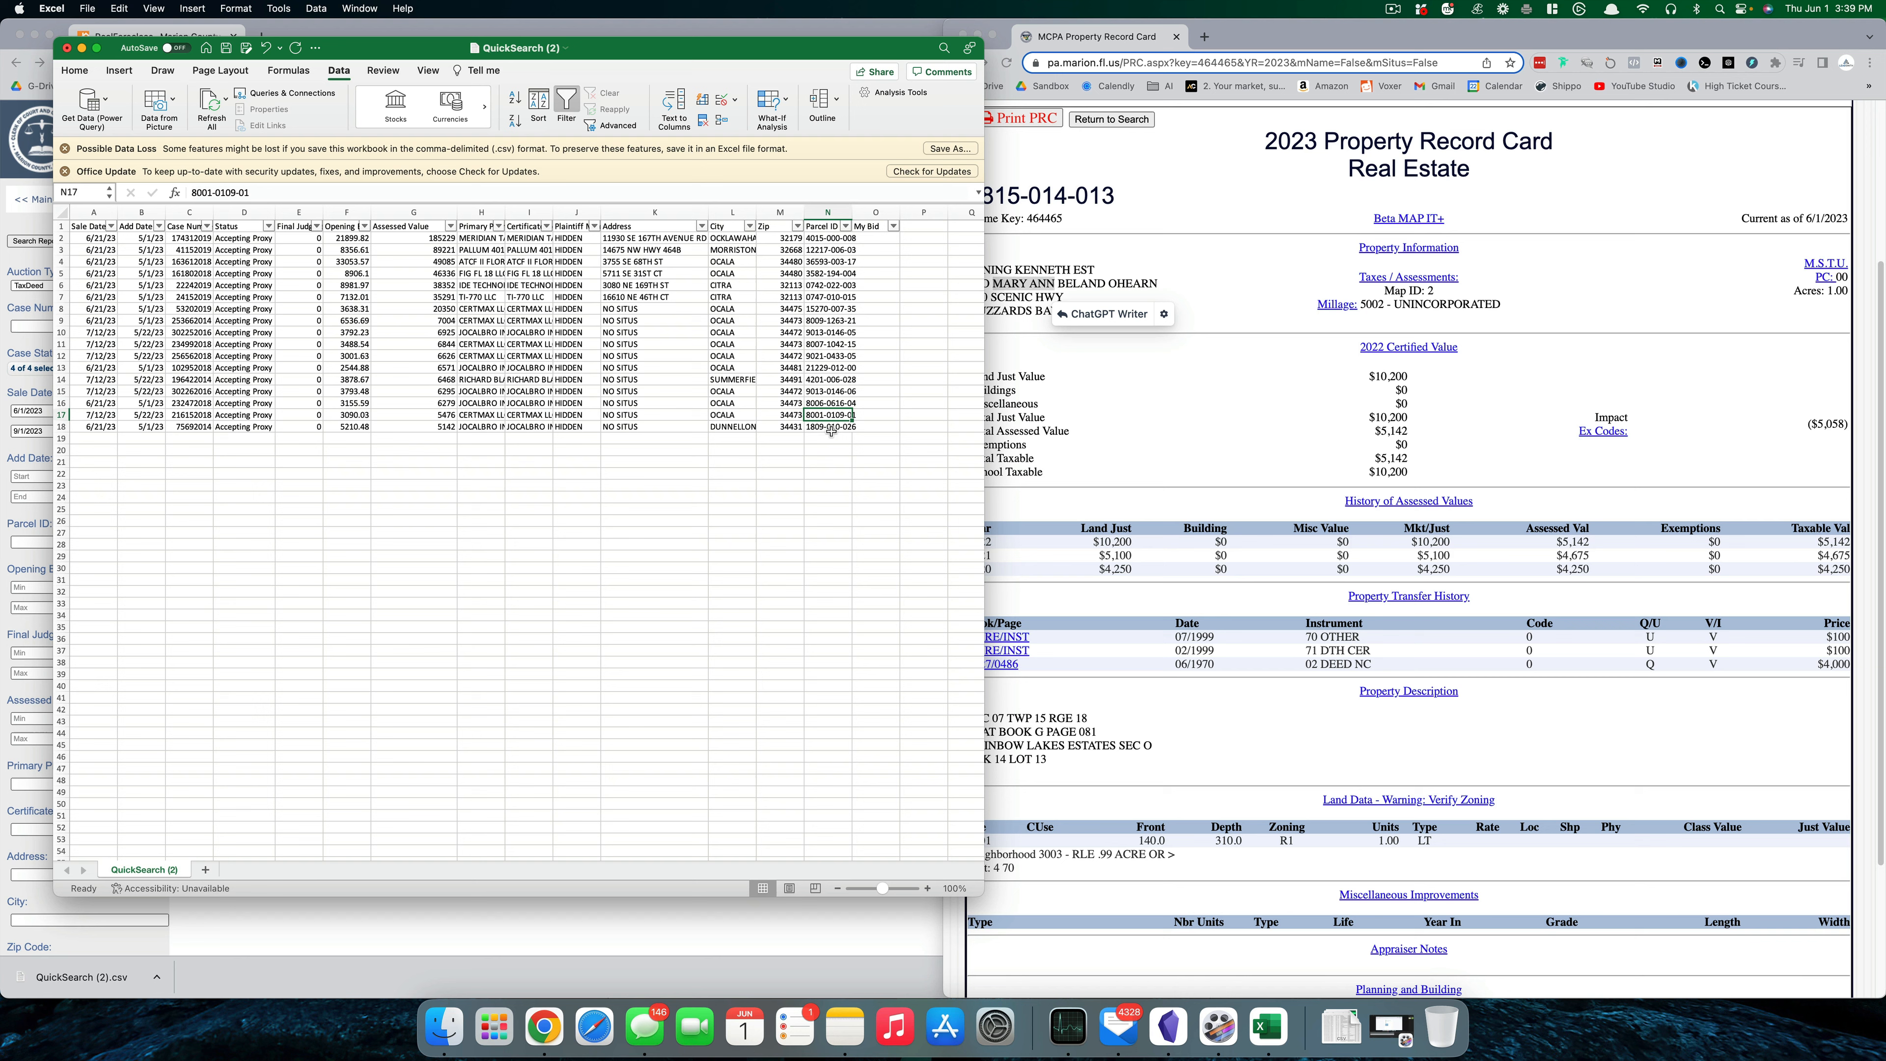
key(super+c)
click(1229, 310)
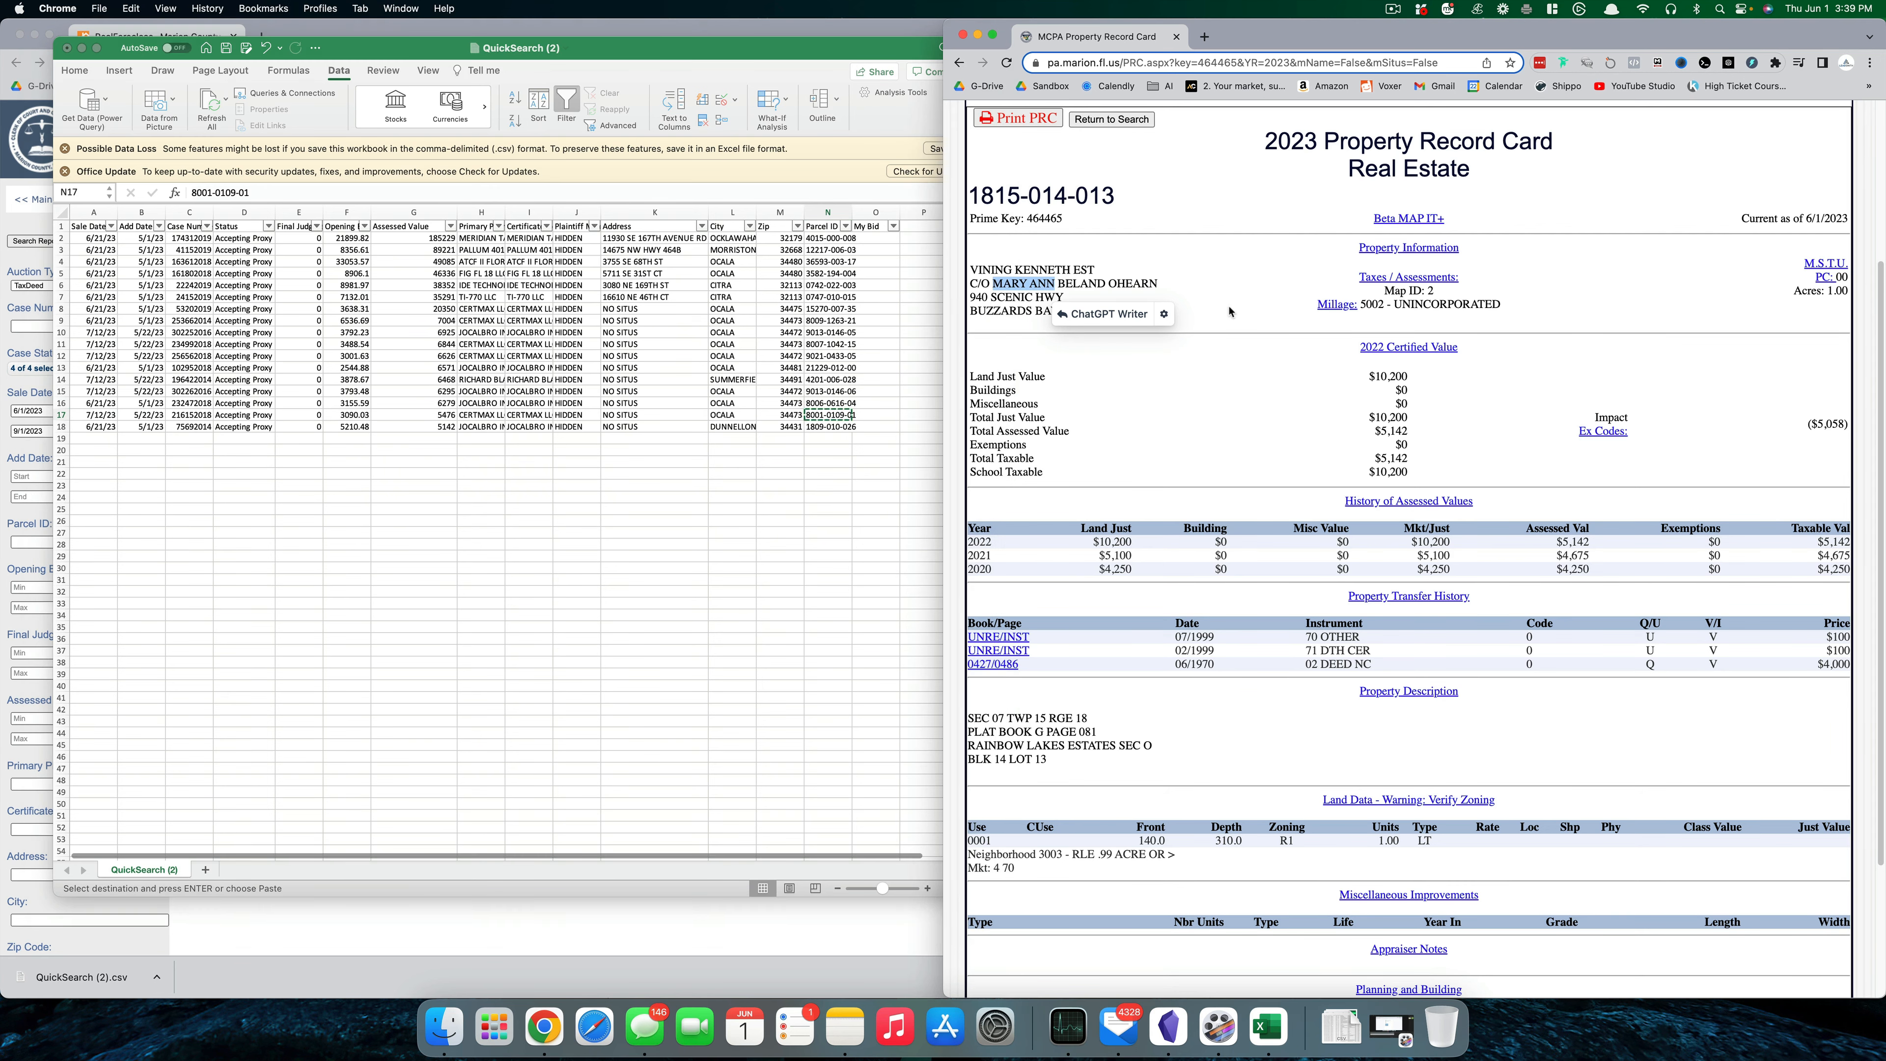
click(1110, 119)
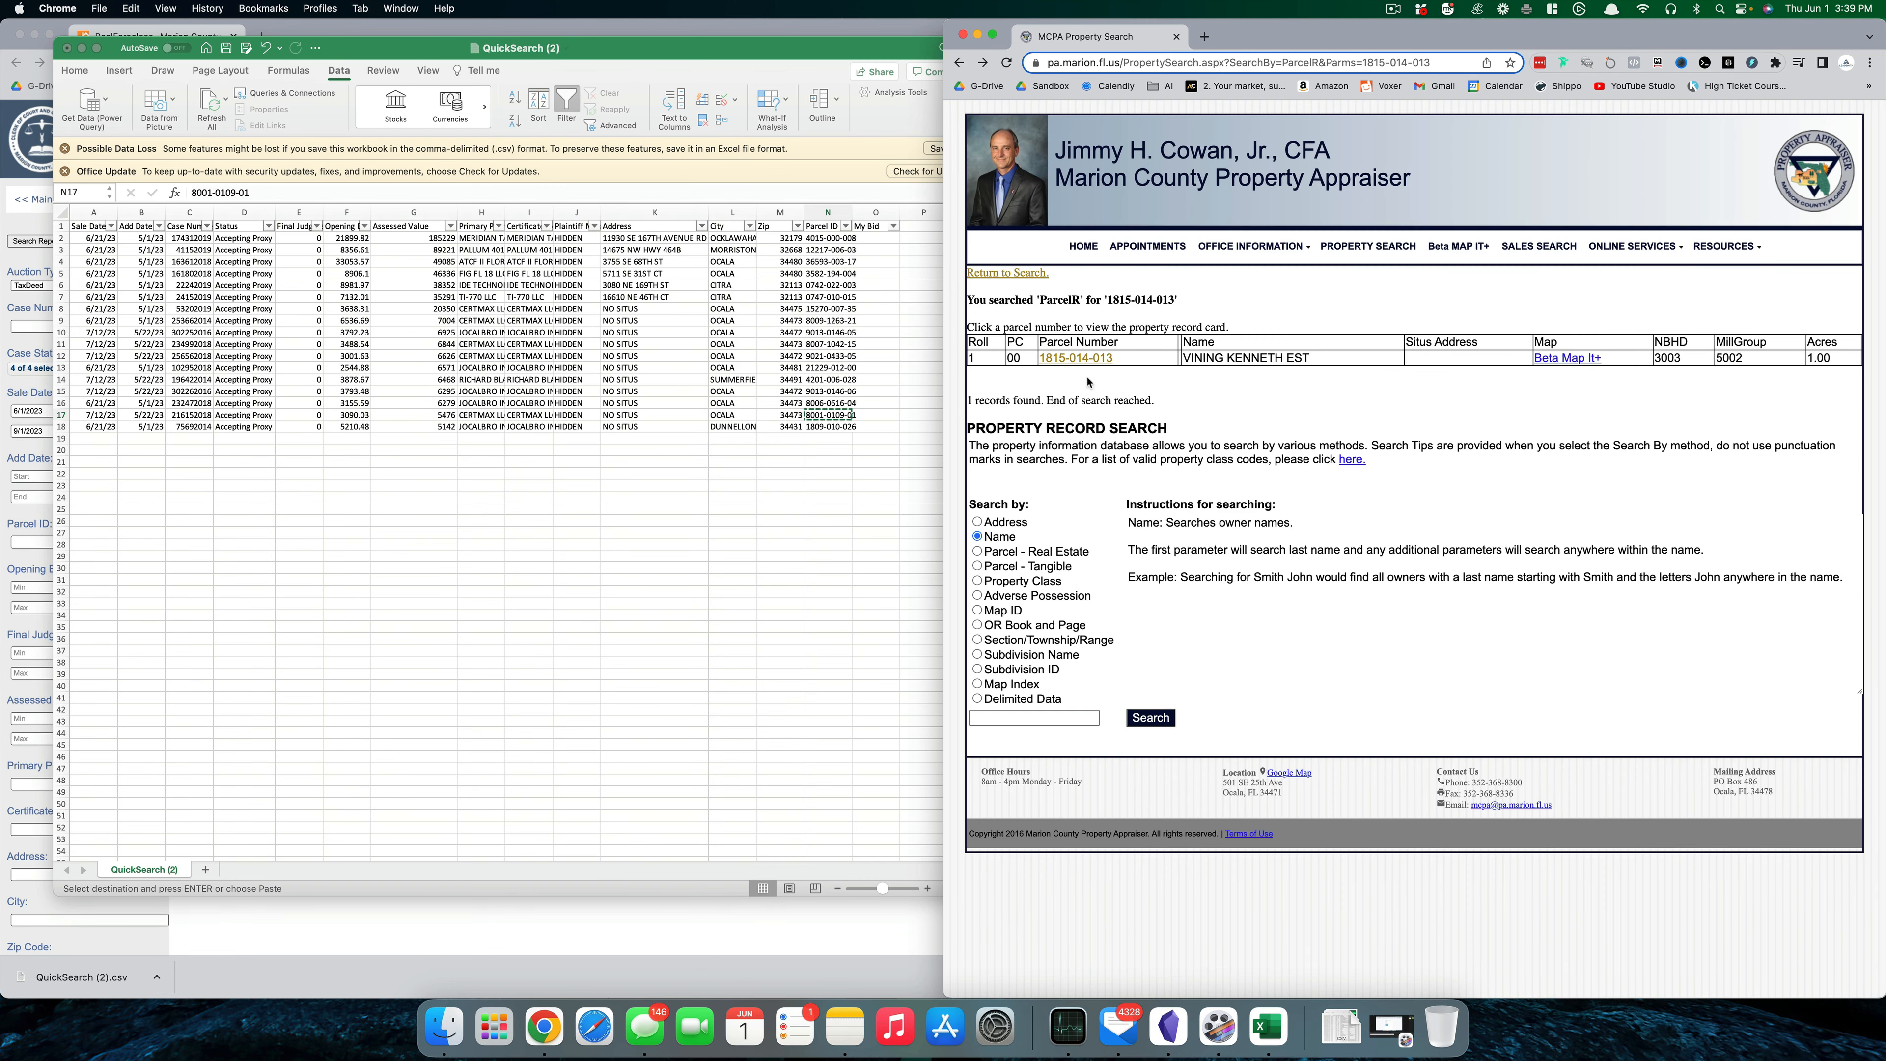
click(1029, 275)
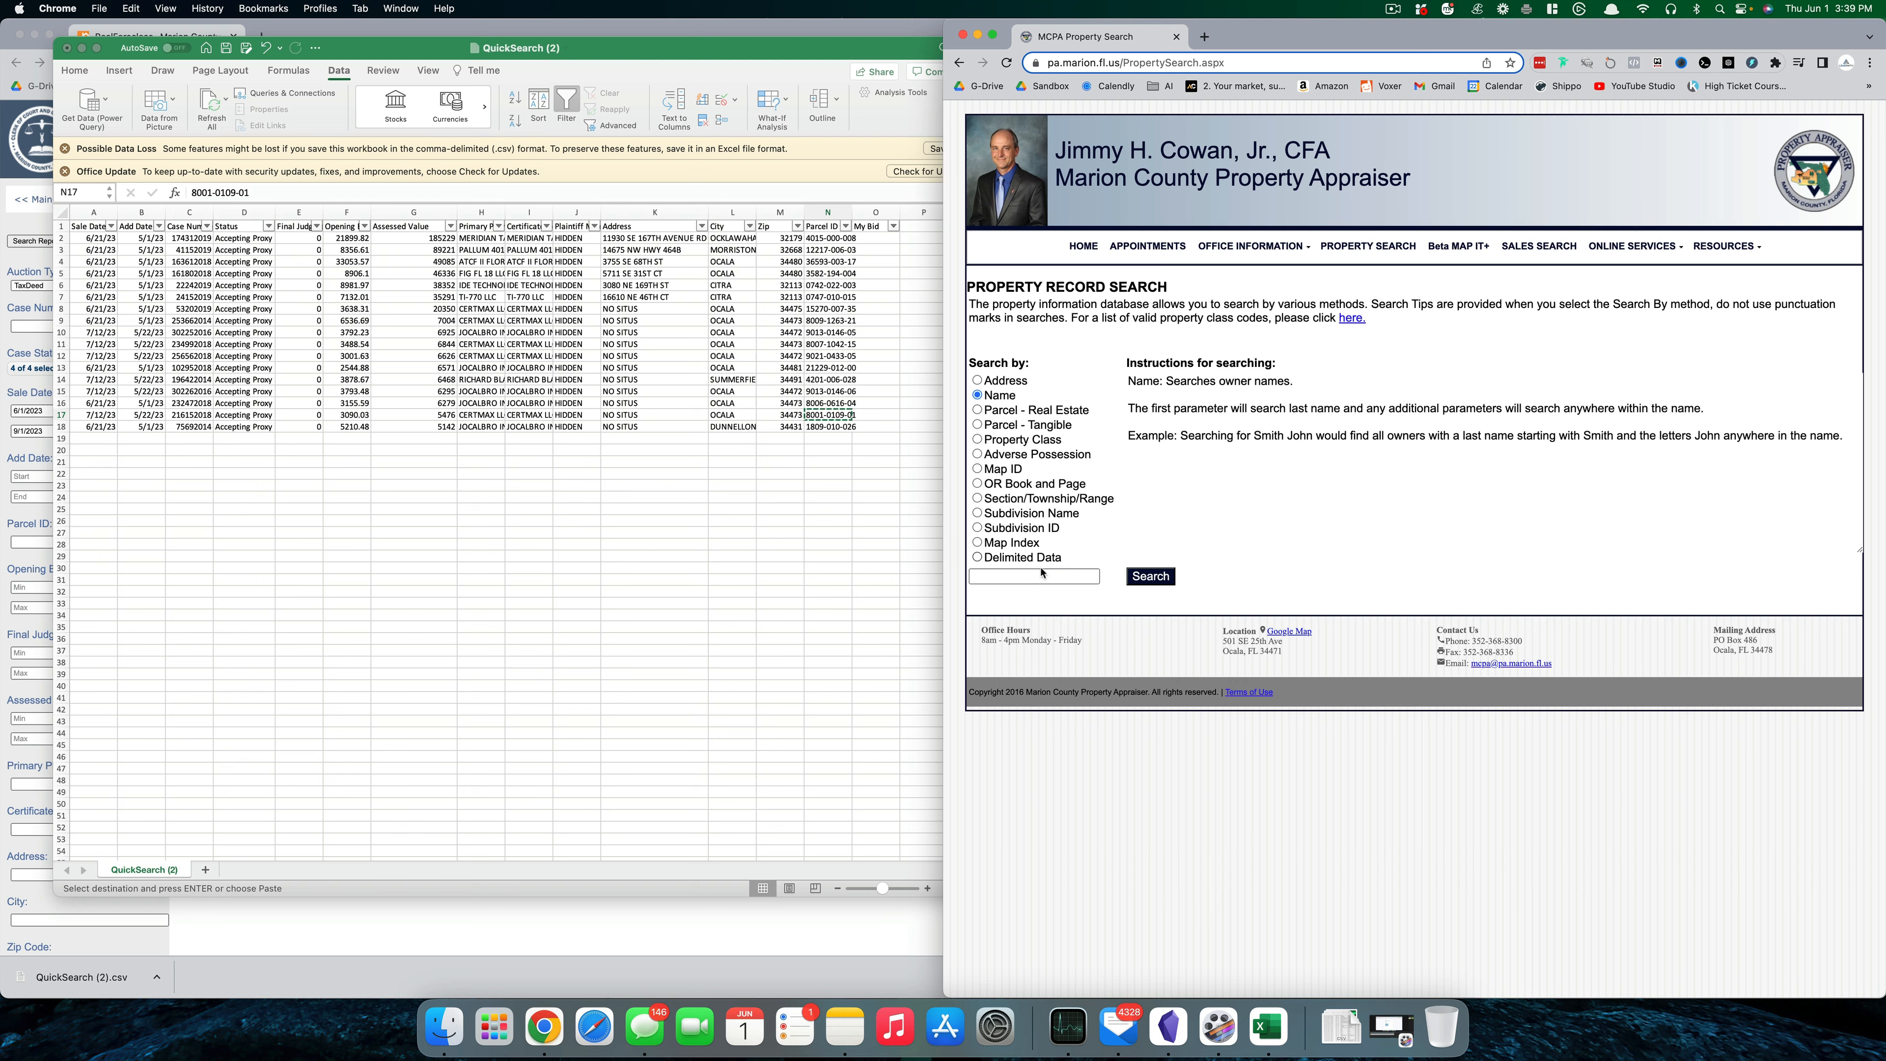
click(1020, 410)
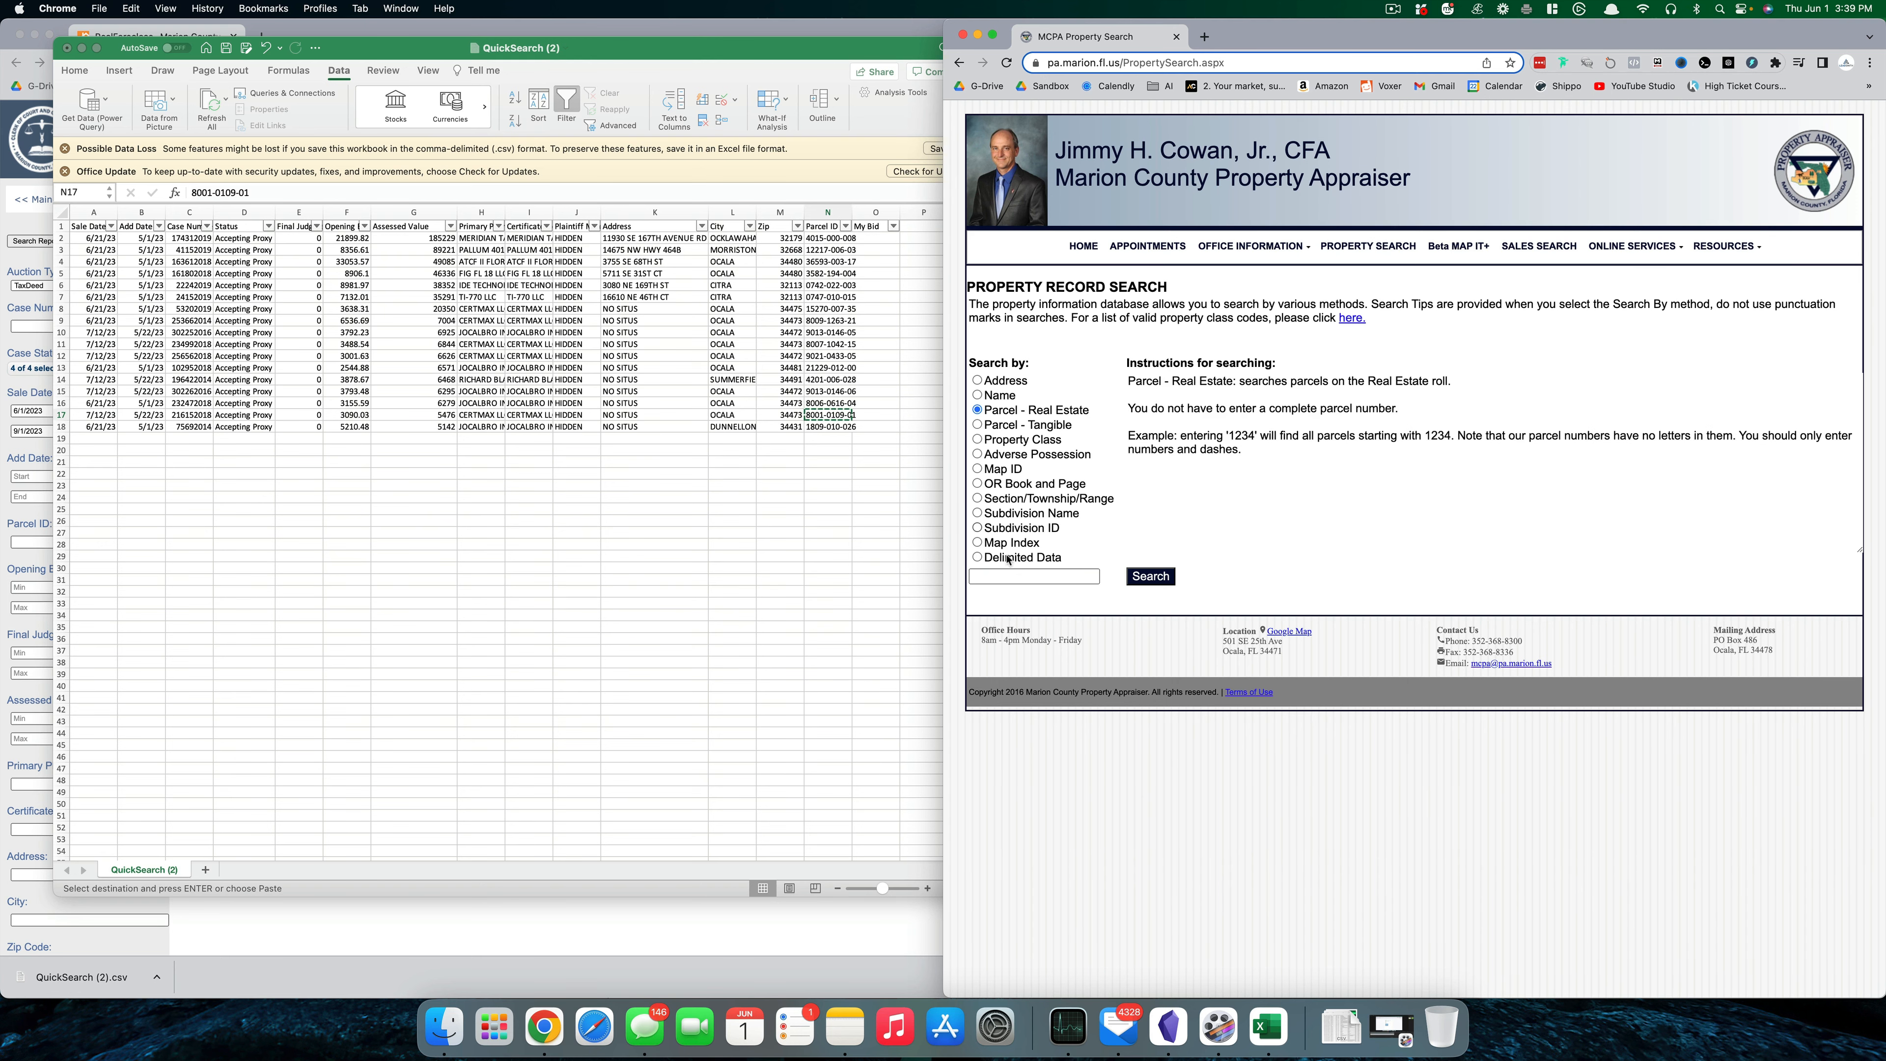
click(1029, 577)
key(super+v)
click(1163, 579)
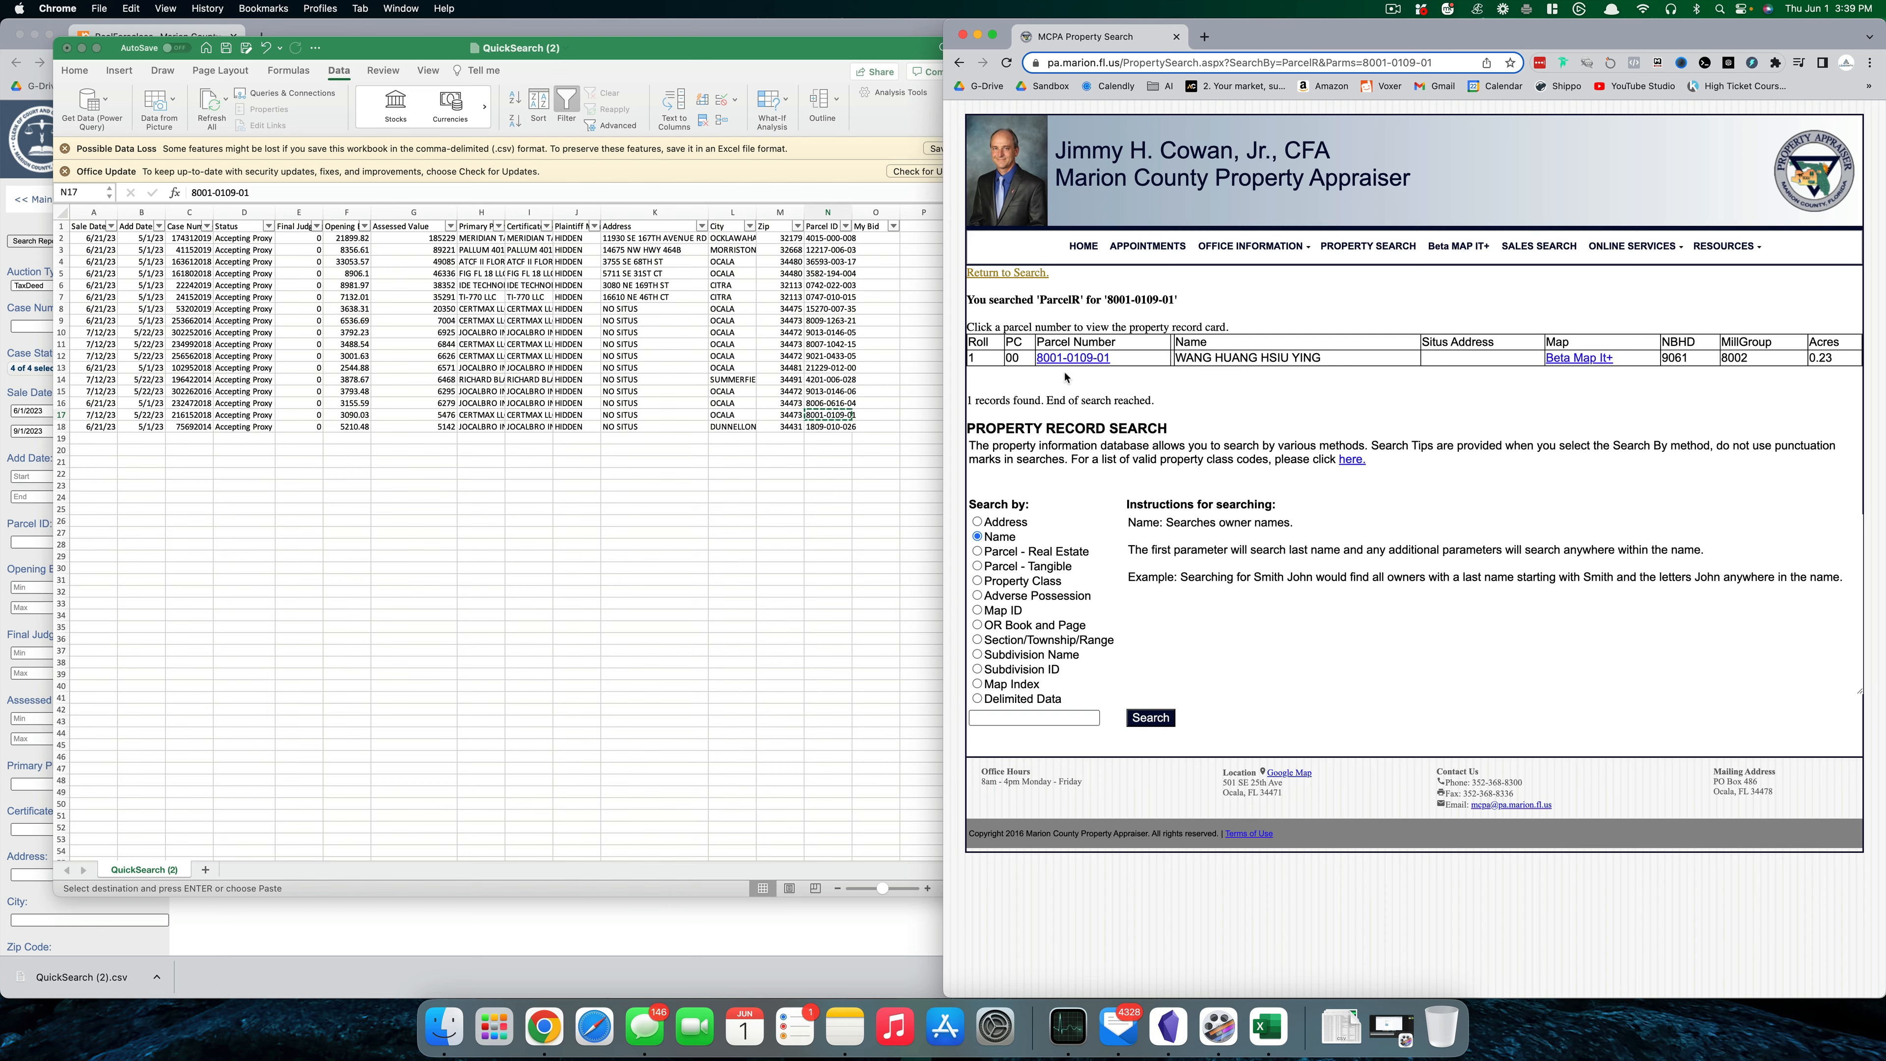
click(1069, 359)
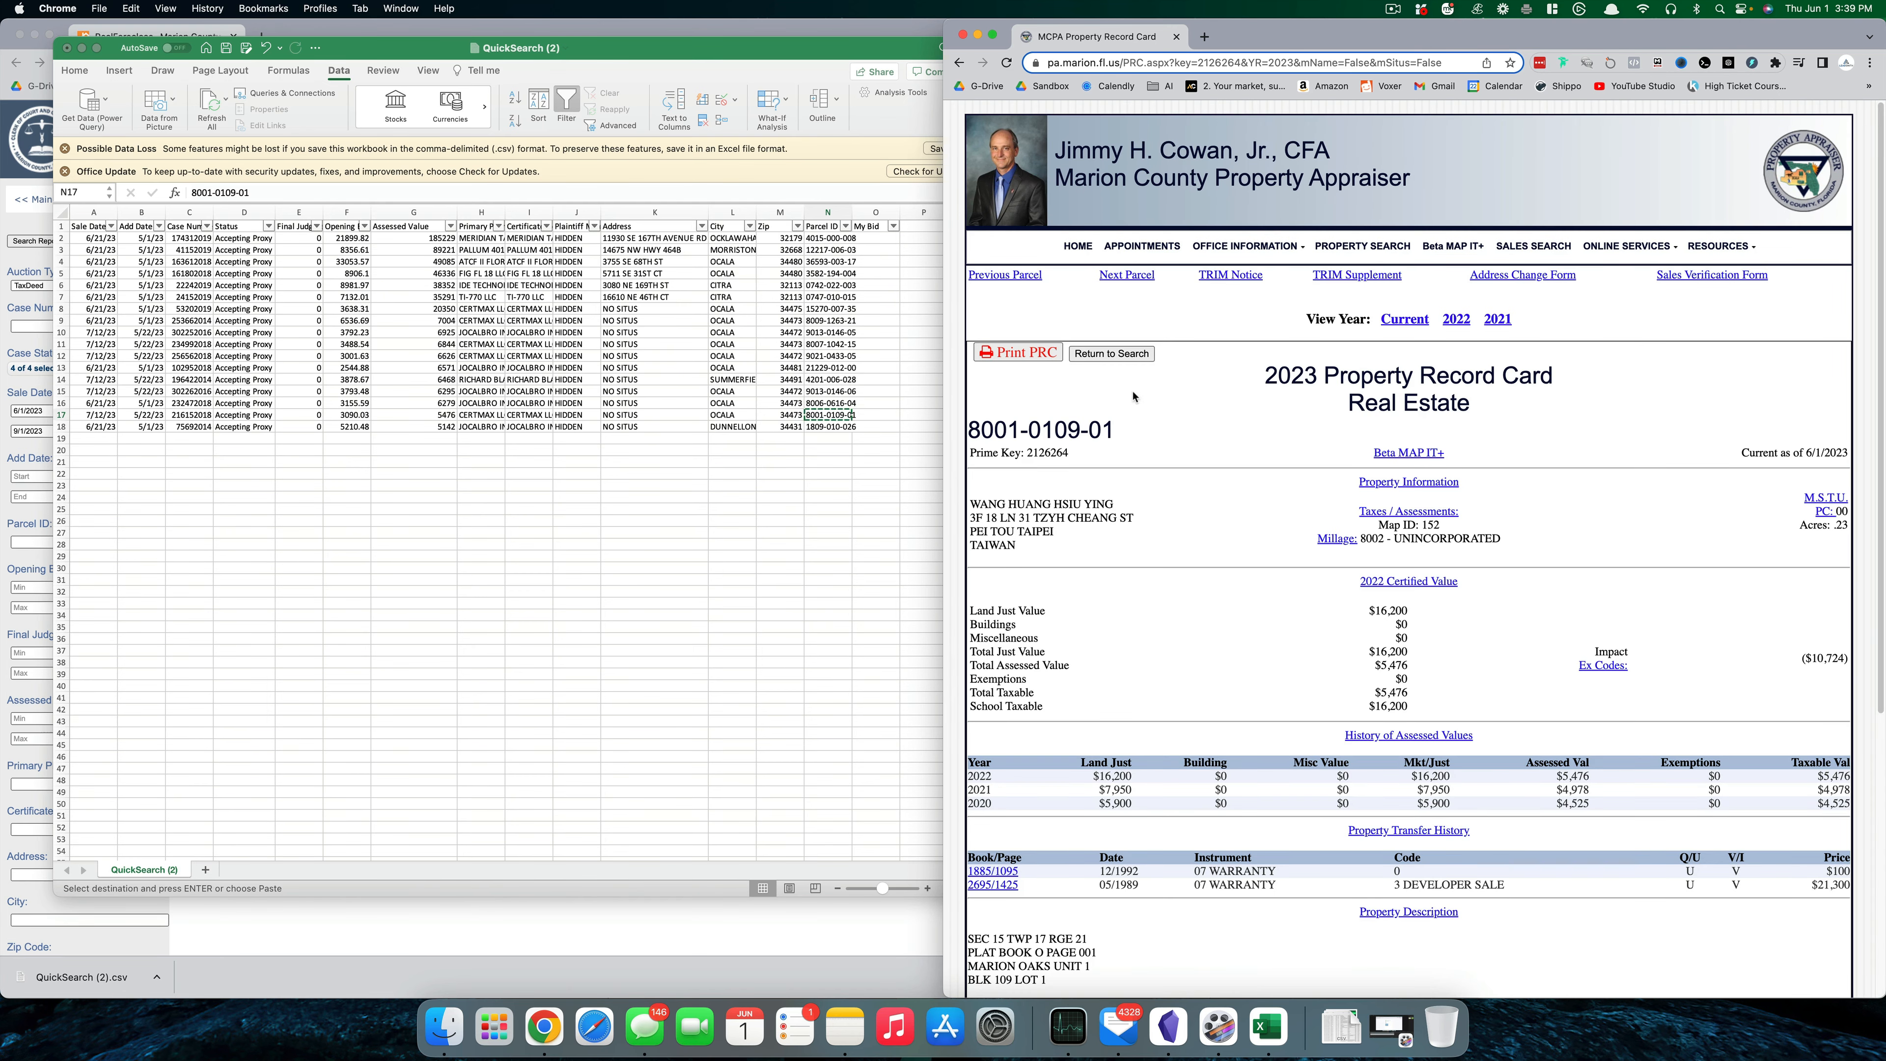
scroll(1137, 400, down, 1)
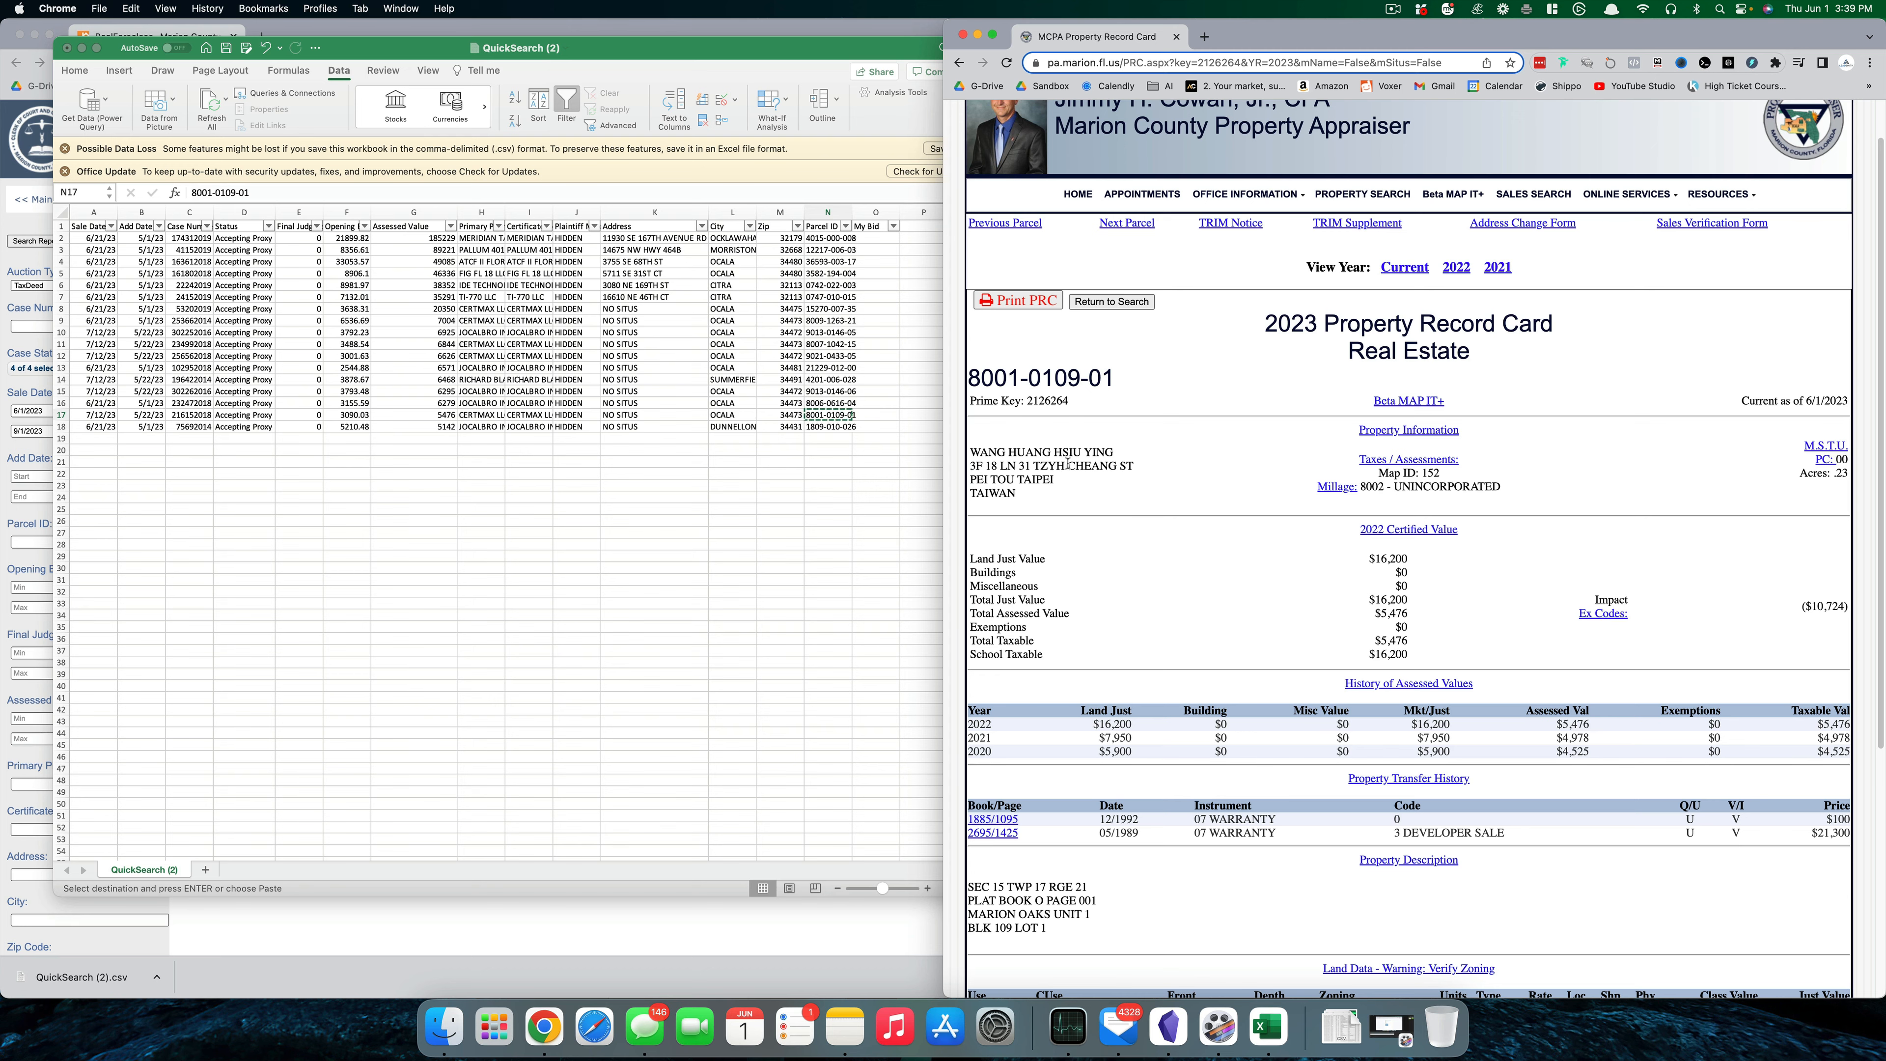
scroll(1077, 475, down, 5)
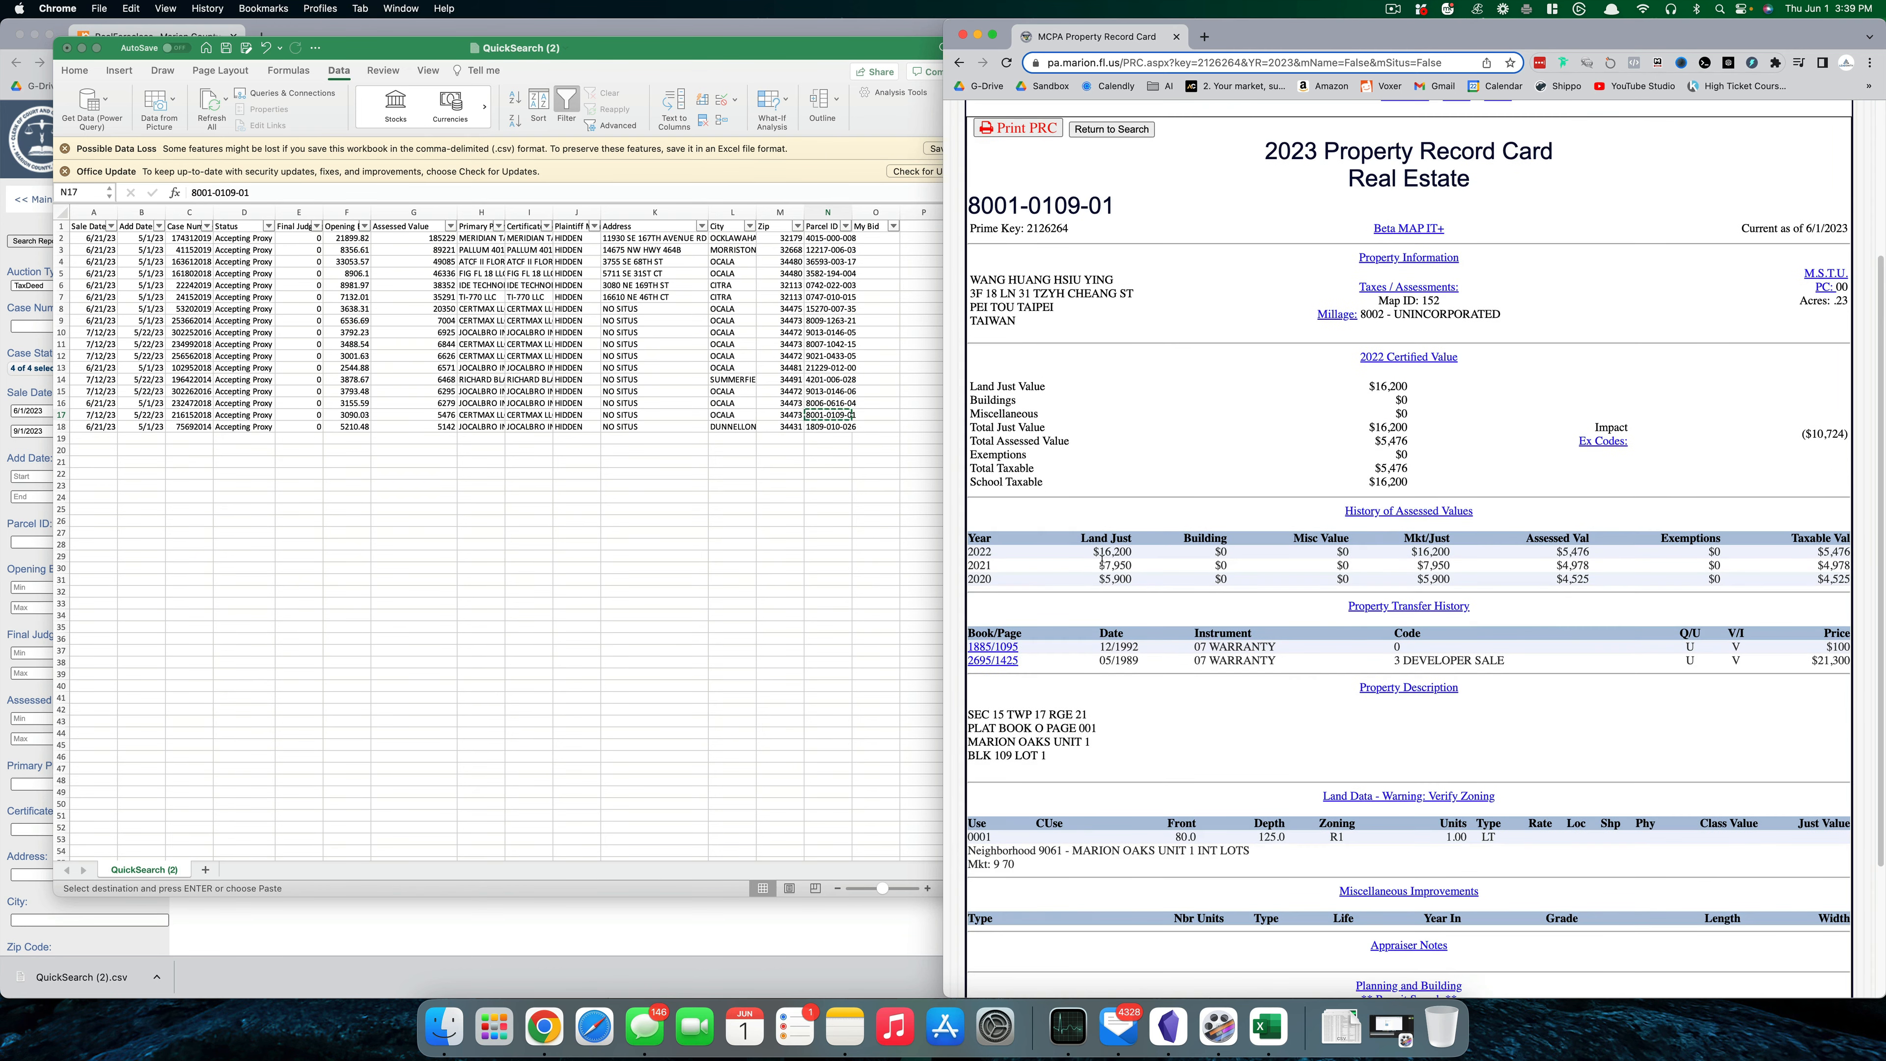
scroll(1108, 601, up, 6)
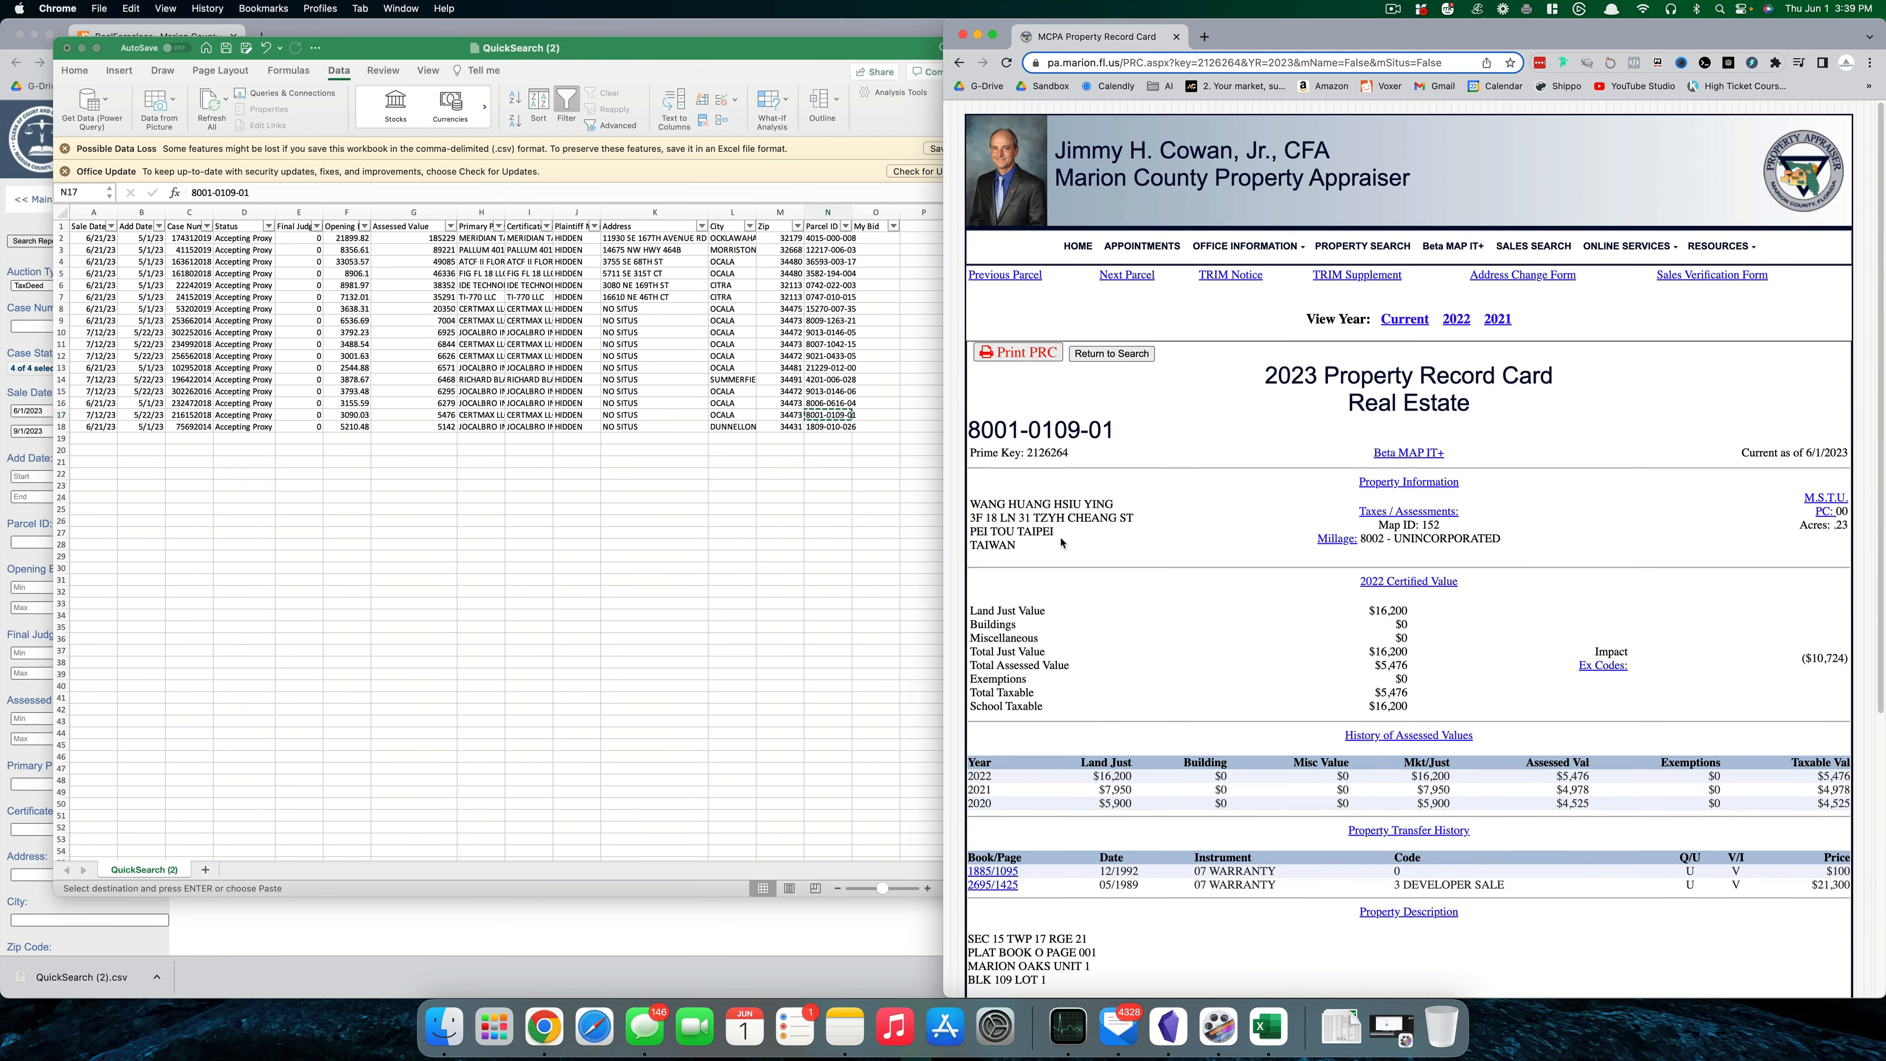
drag(1001, 513, 1032, 551)
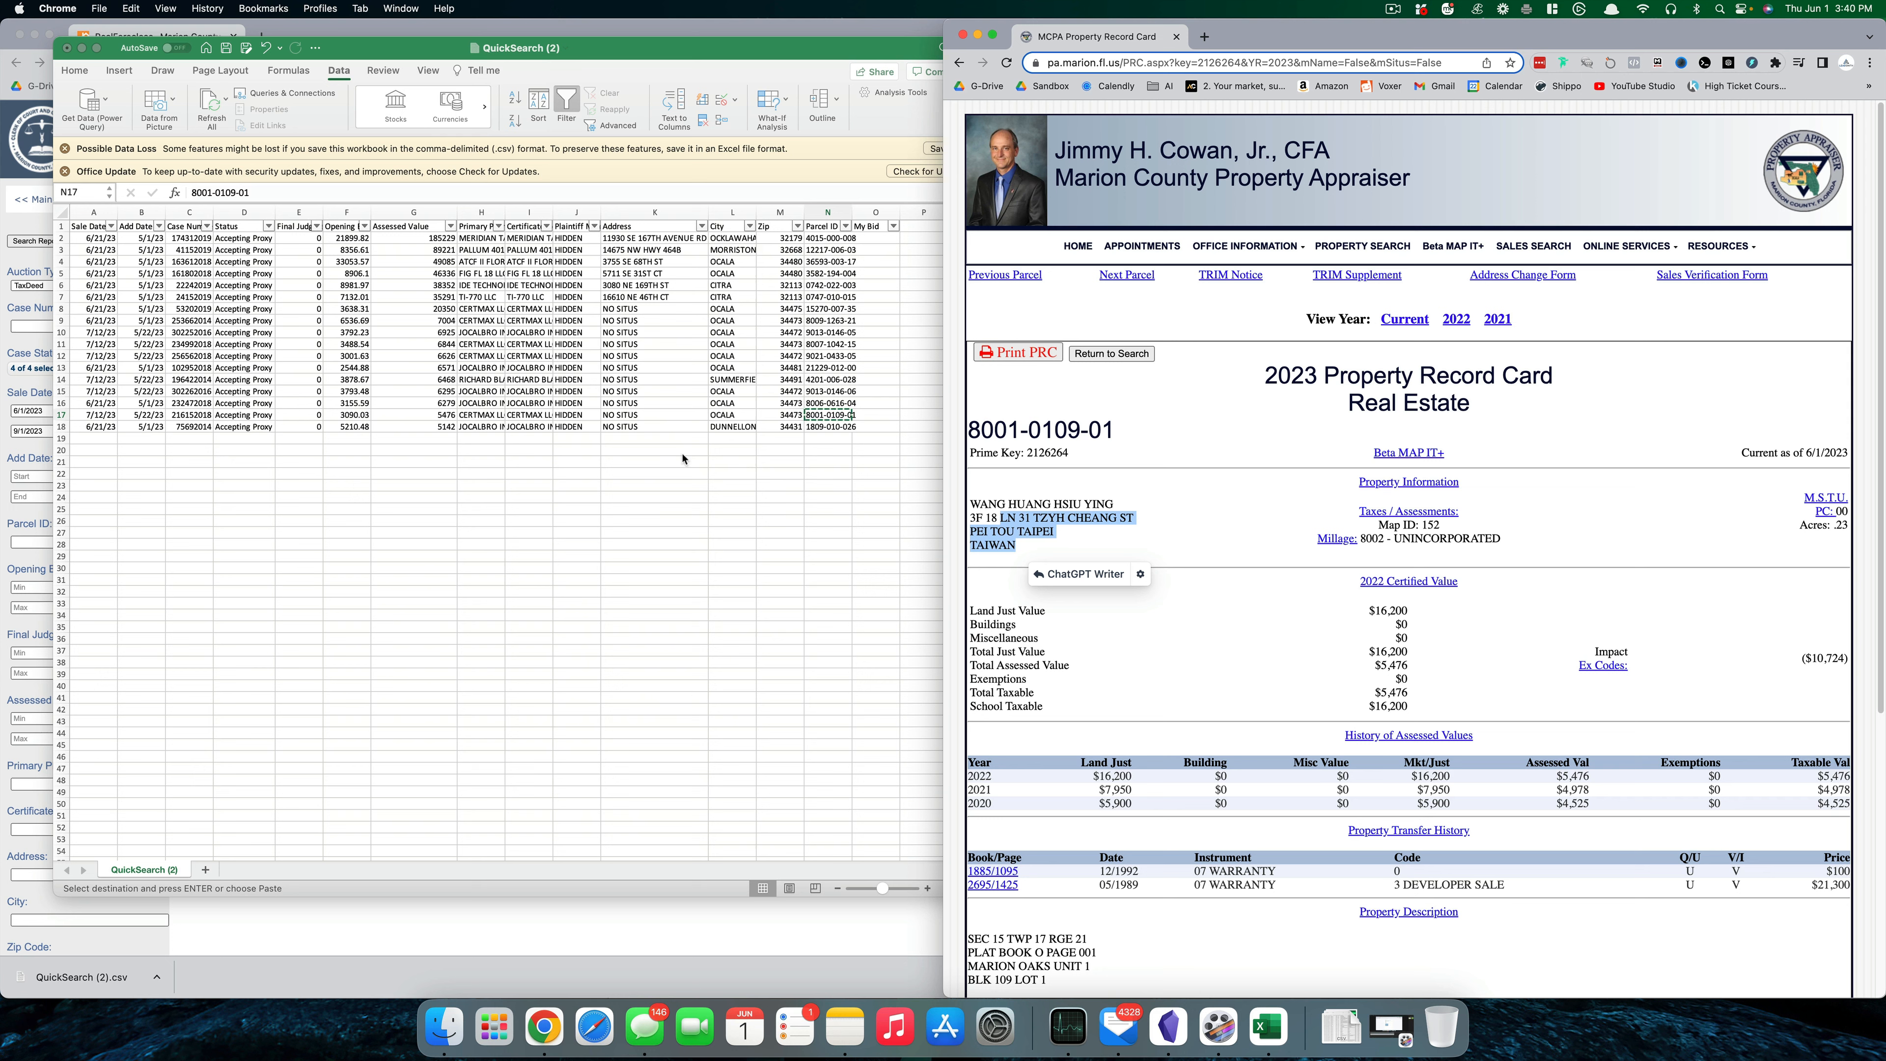
click(594, 523)
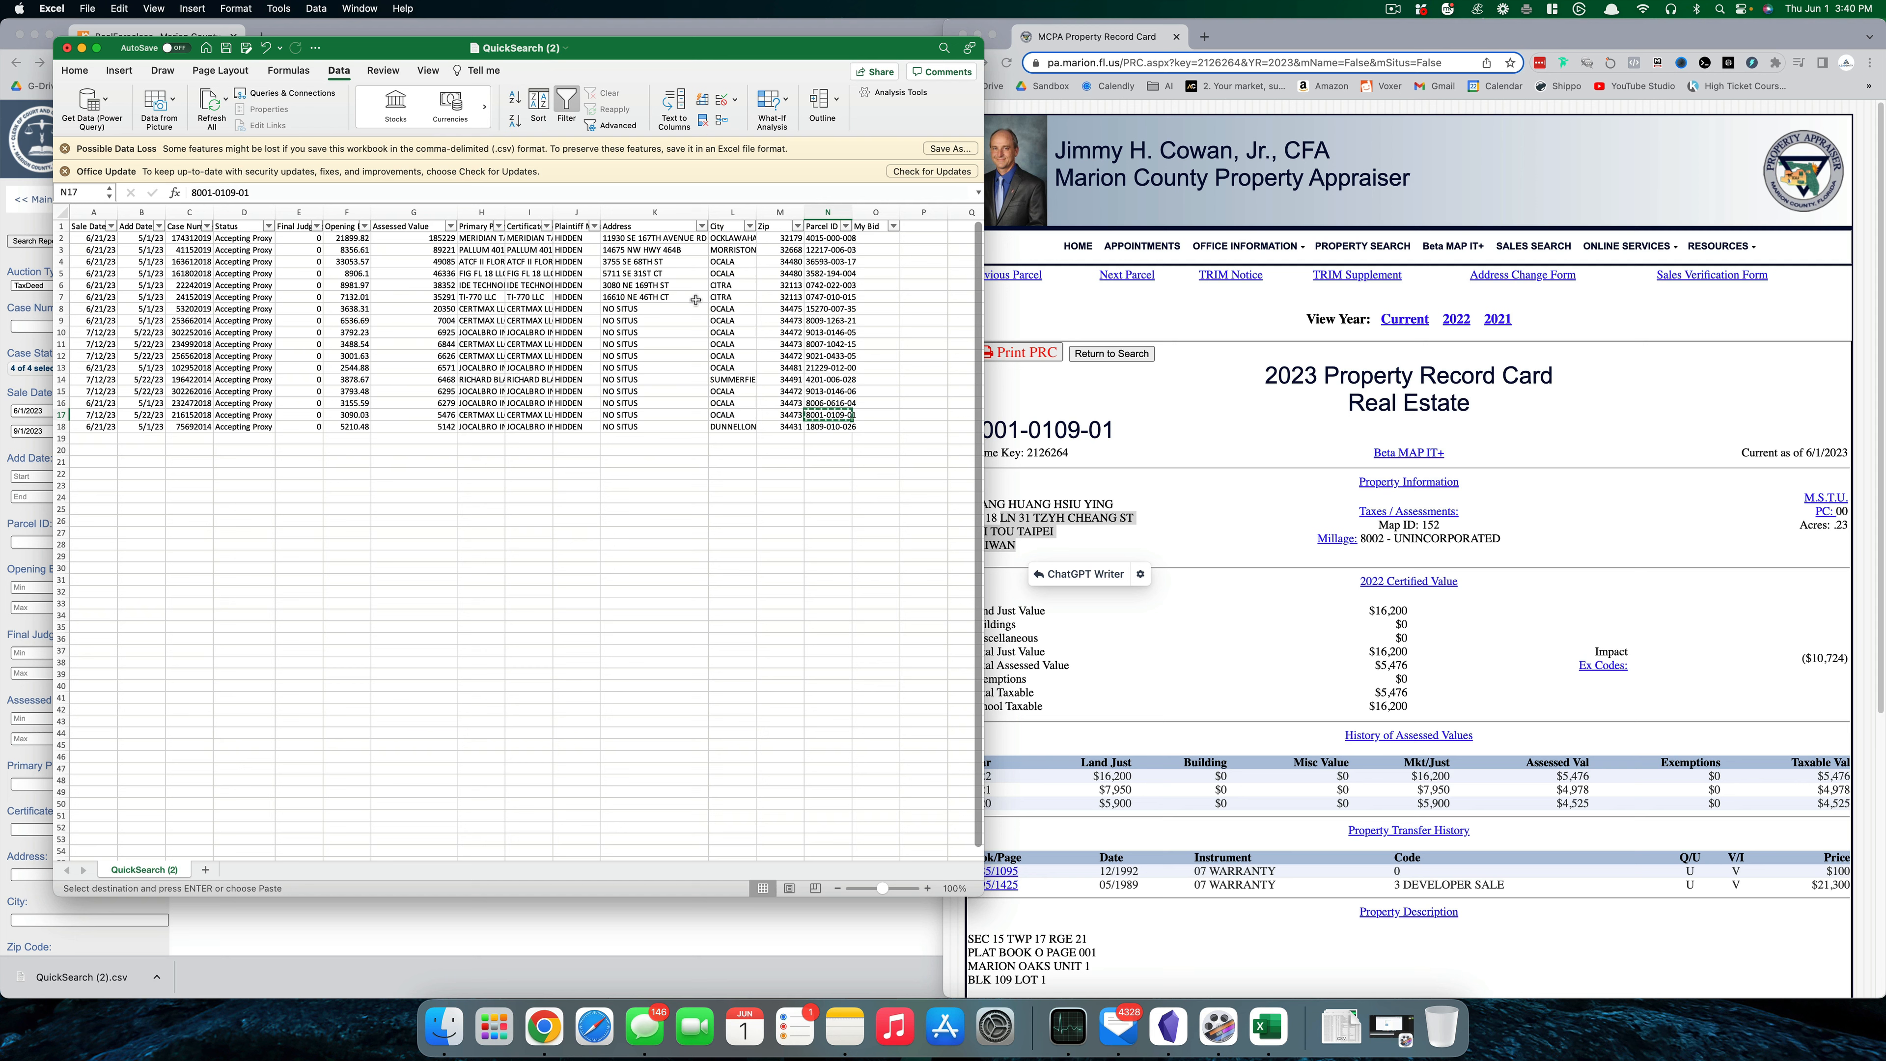
click(821, 297)
click(1007, 297)
click(1114, 354)
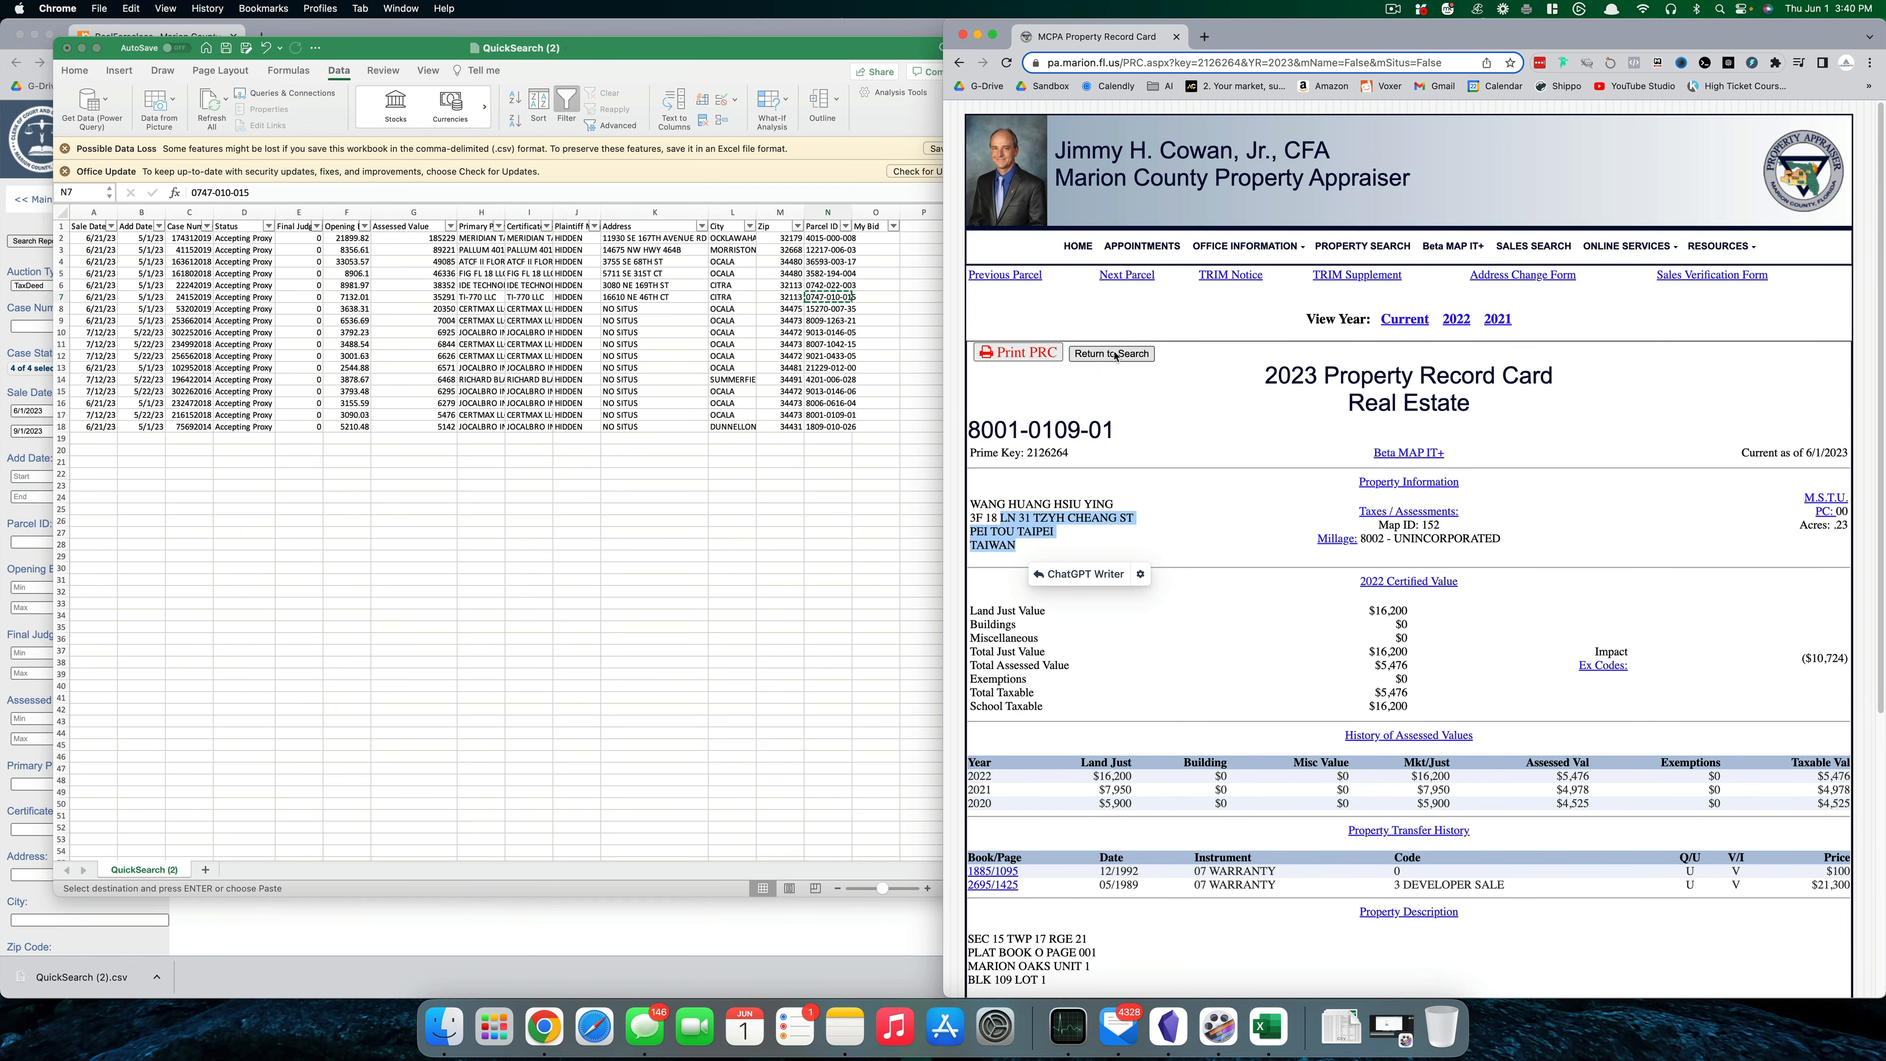
click(1086, 360)
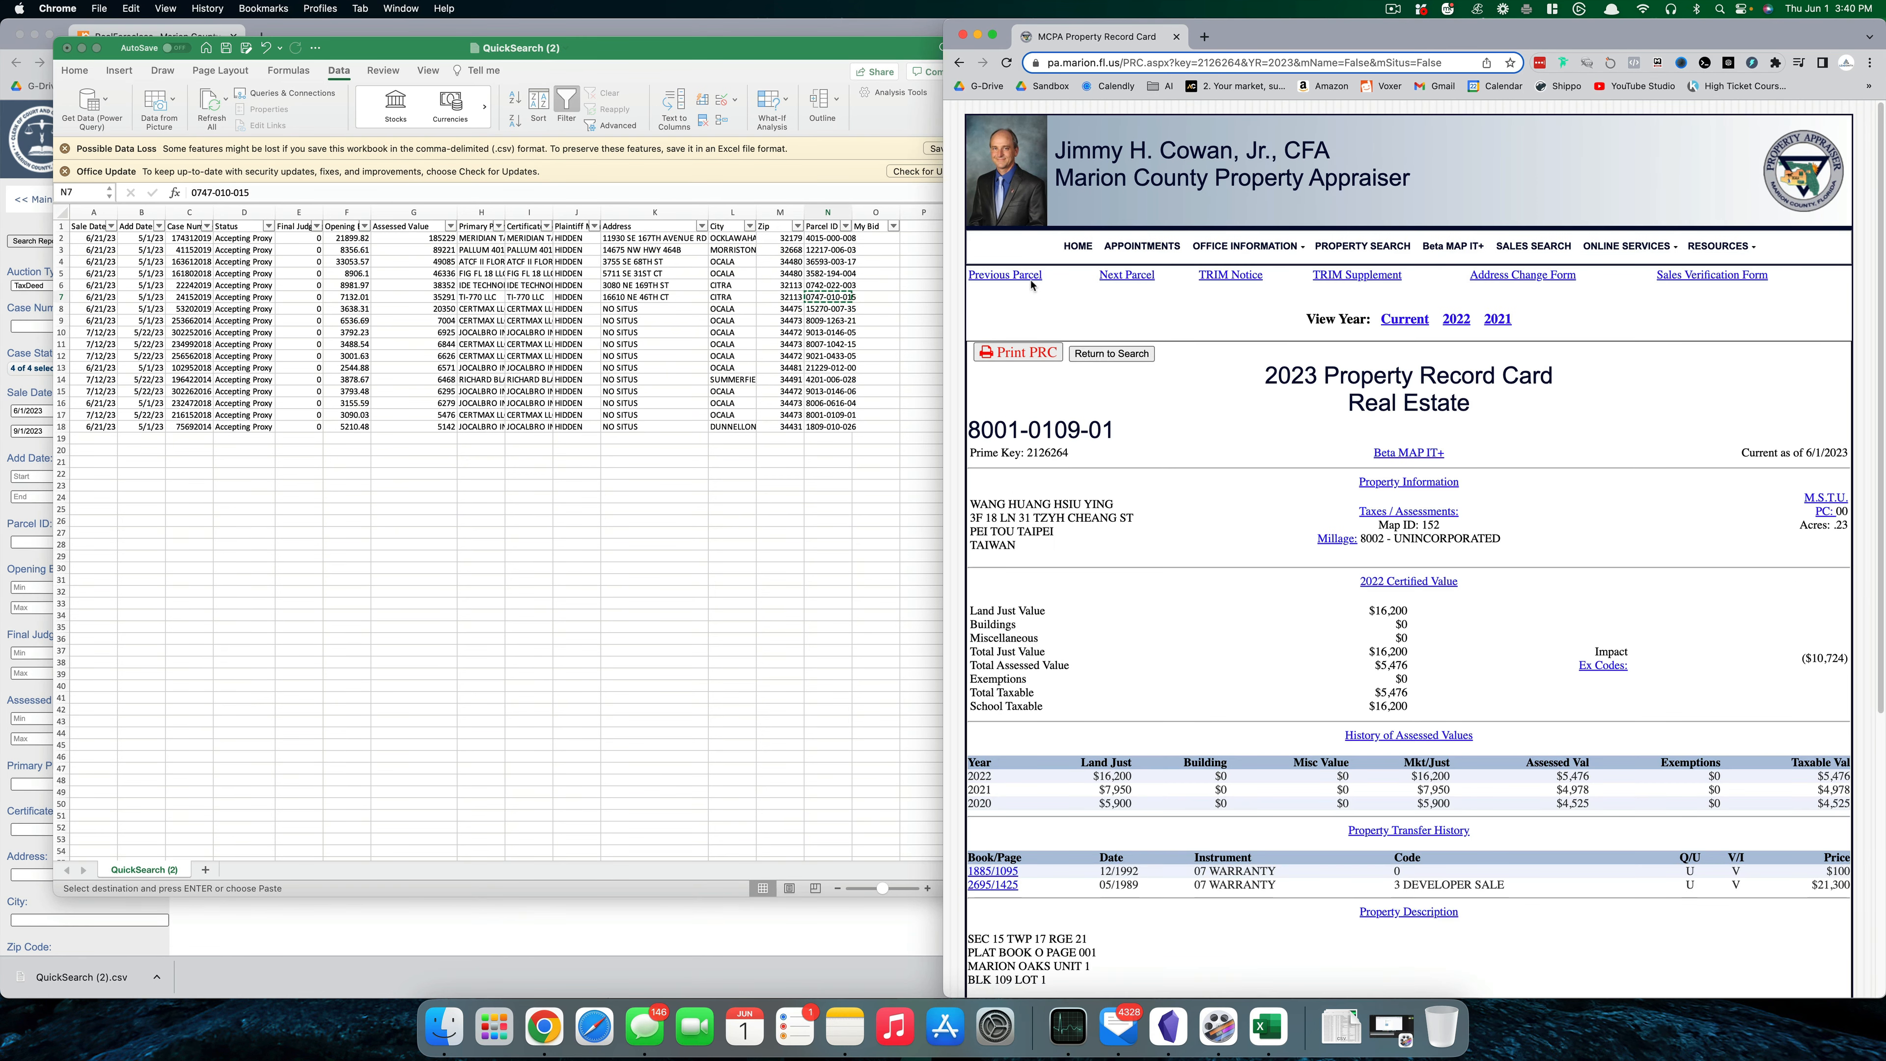
click(1110, 354)
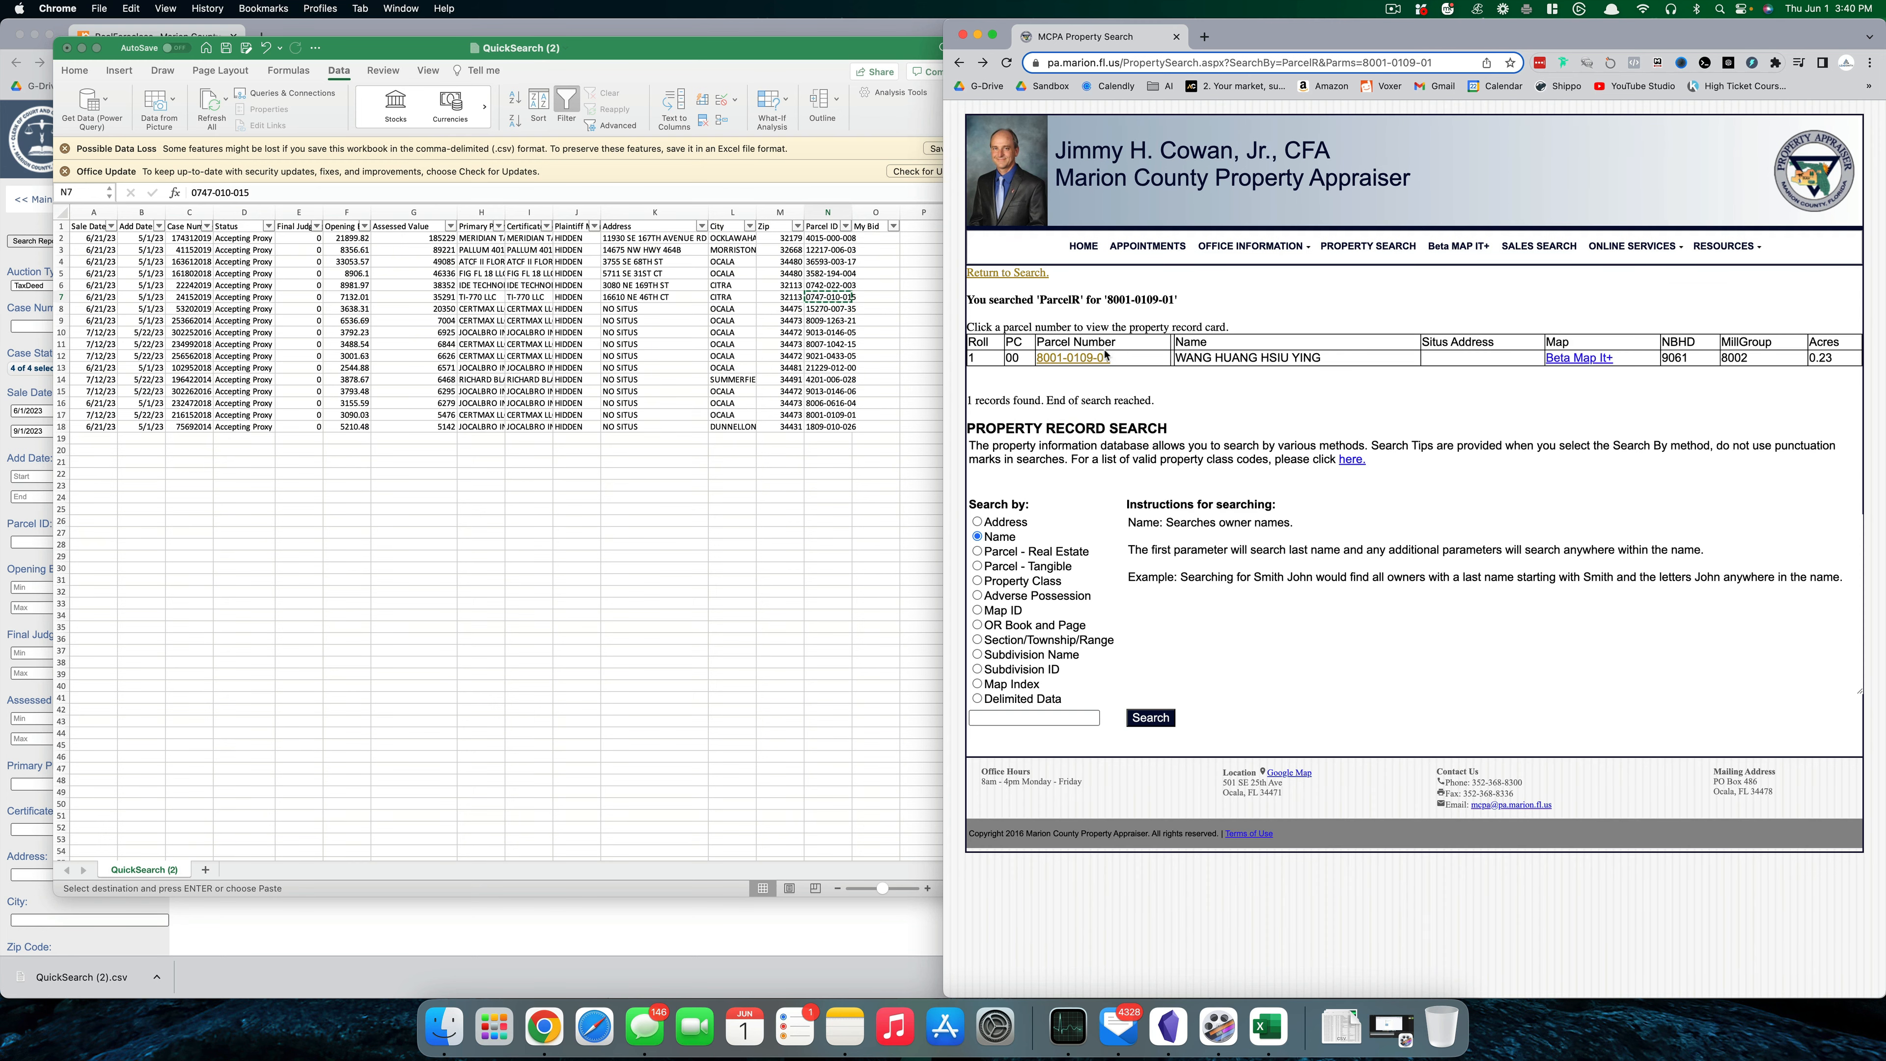
click(1032, 278)
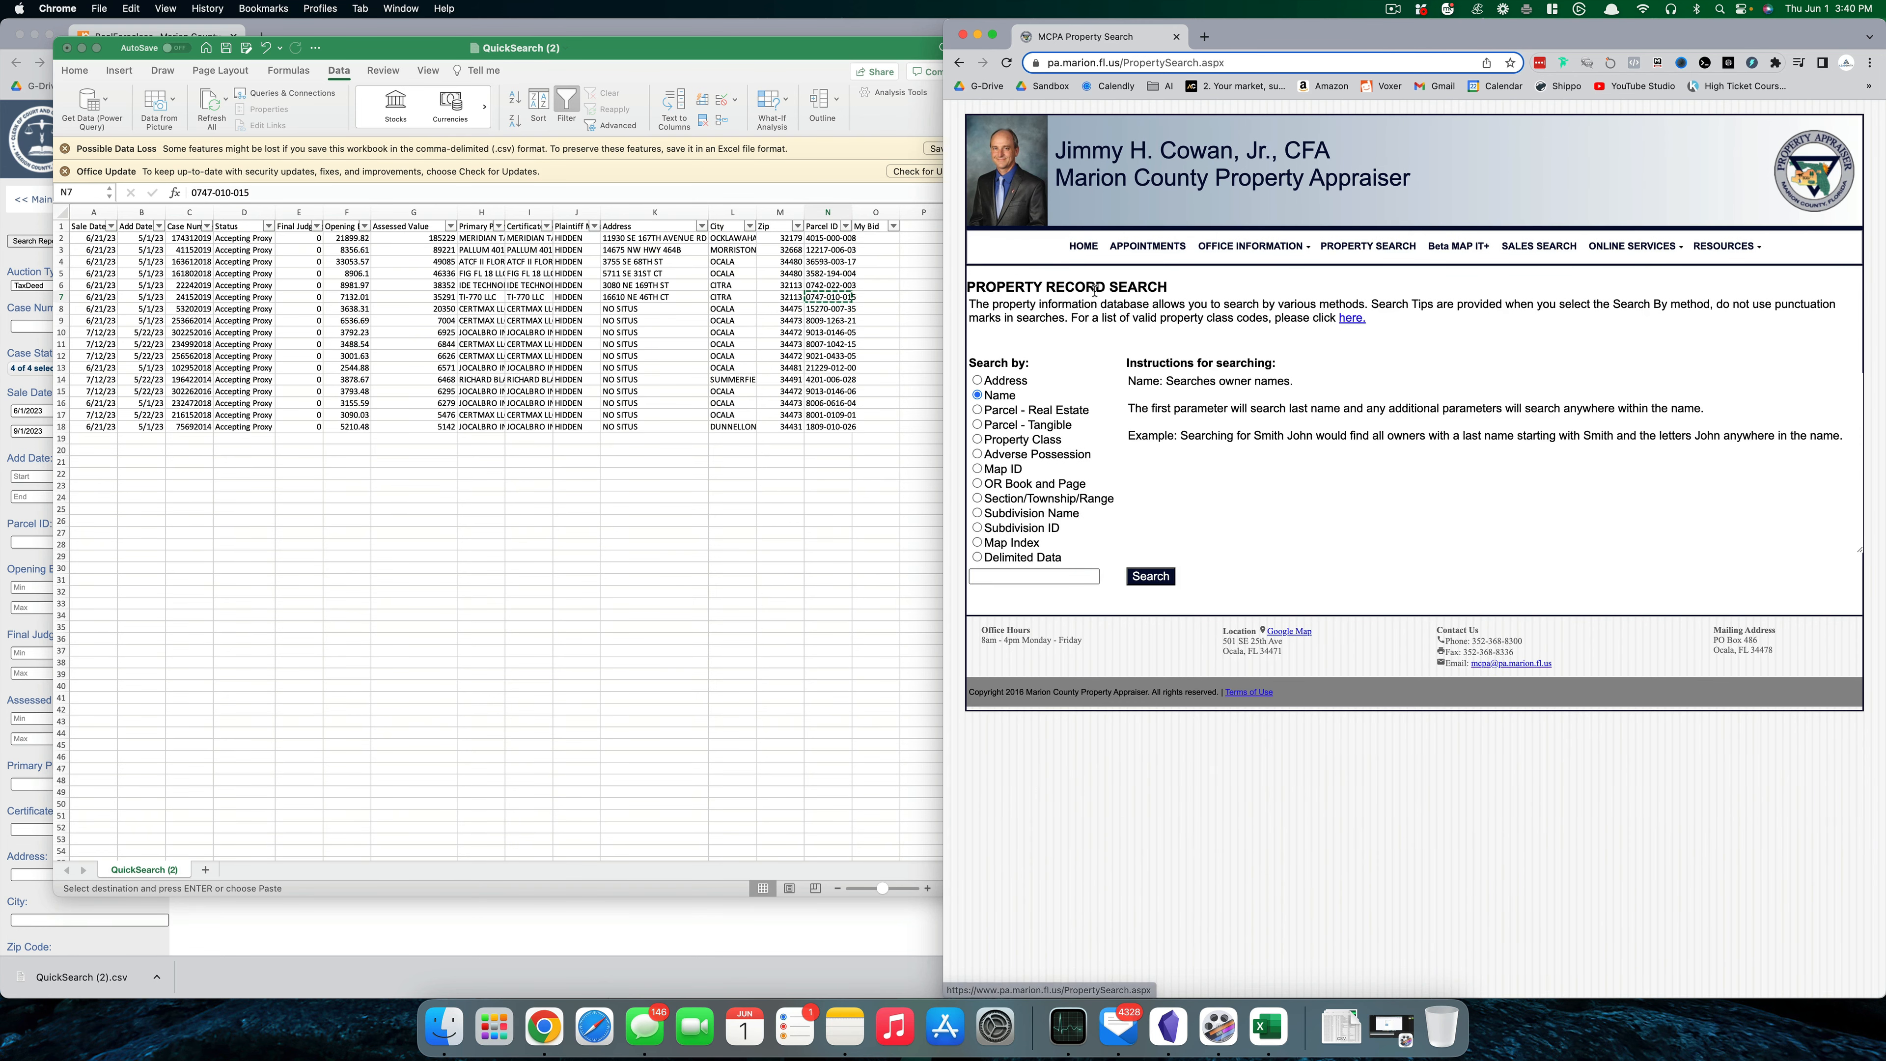
click(1051, 410)
click(1004, 576)
key(super+v)
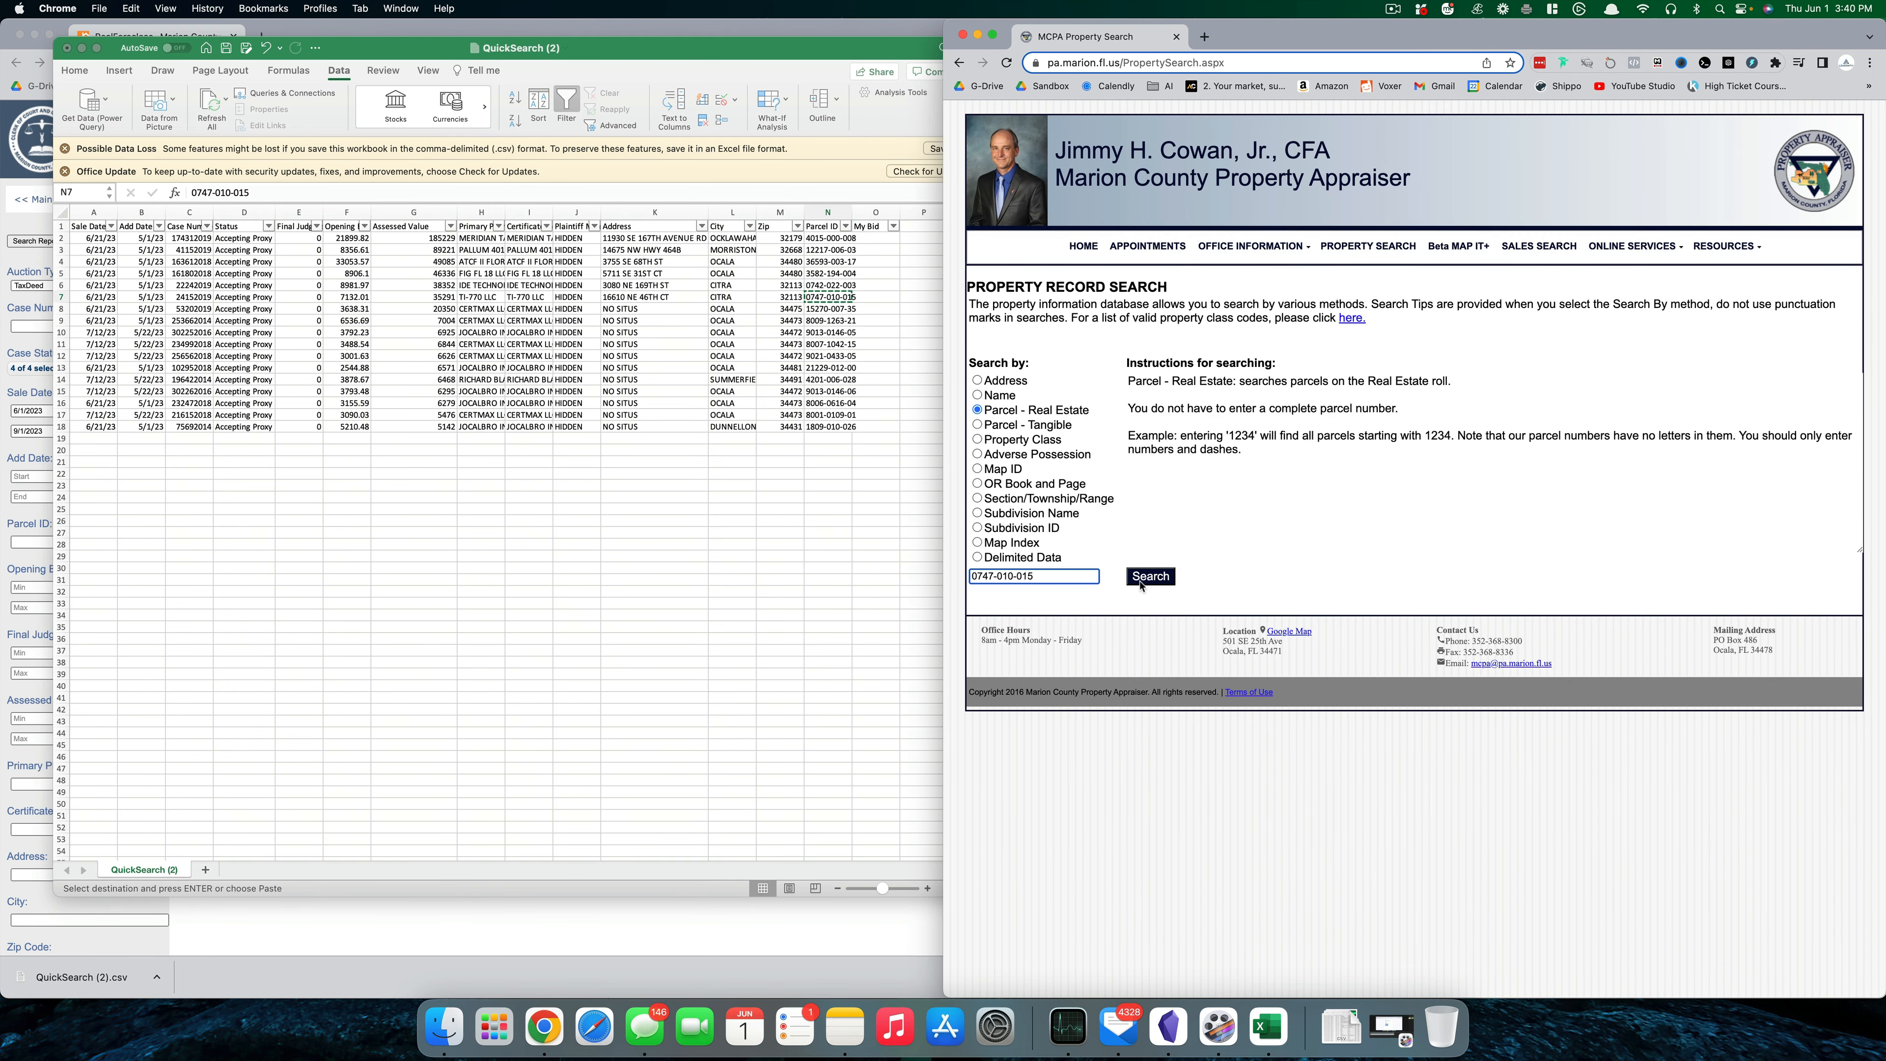
click(1149, 577)
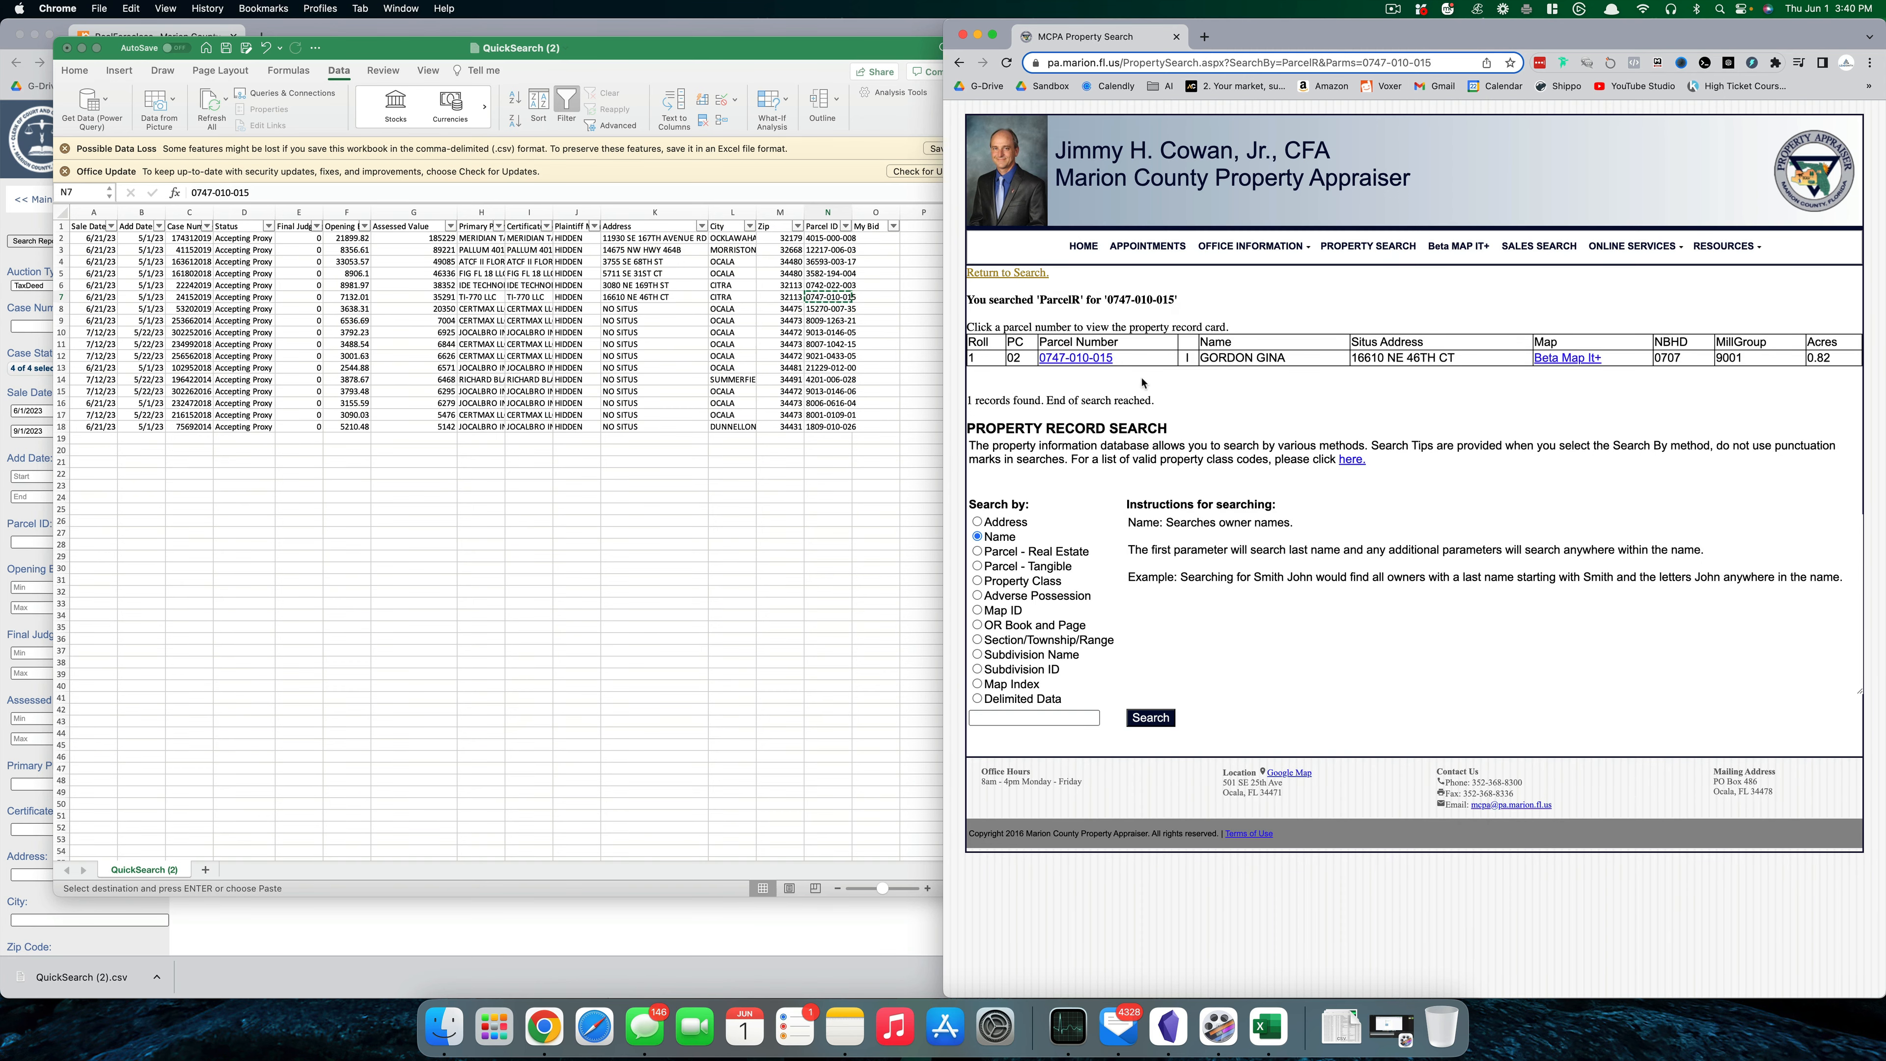
click(1094, 361)
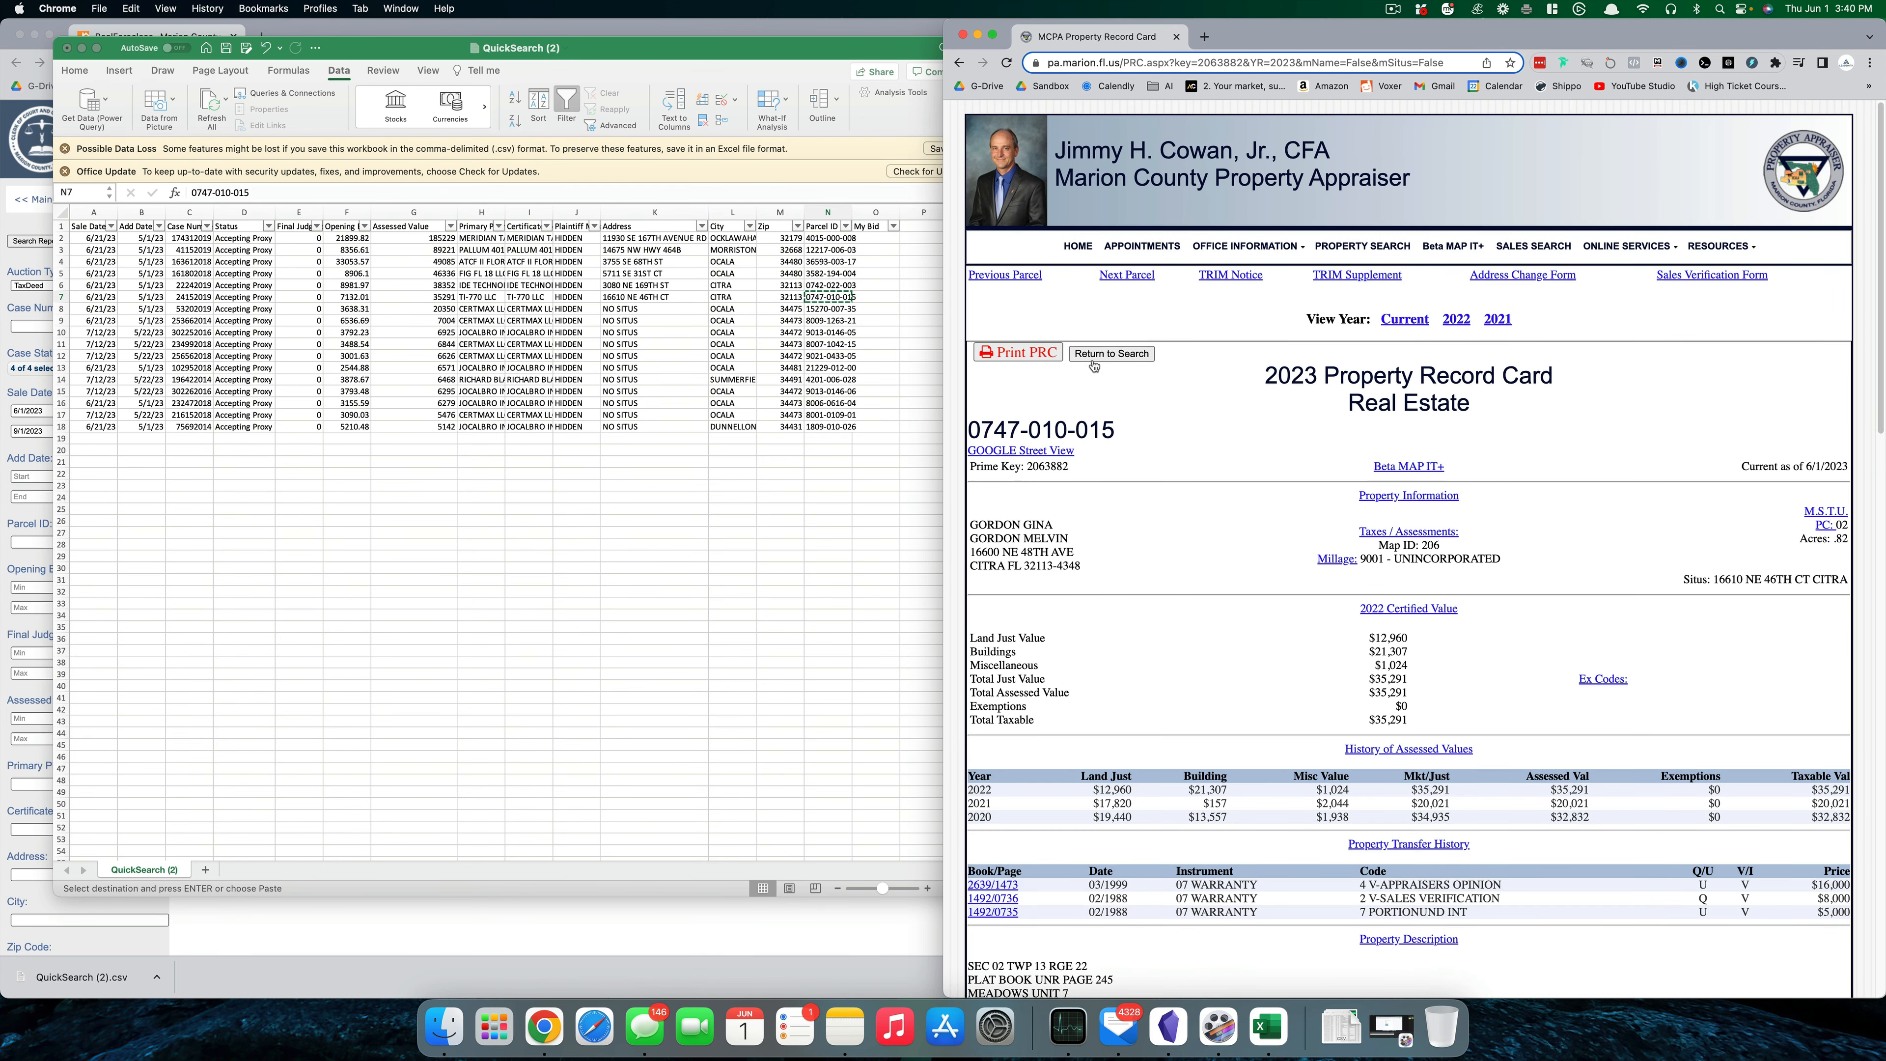
- Scroll to Building Characteristics and highlight the 1985 mobile home description
scroll(1231, 384, down, 5)
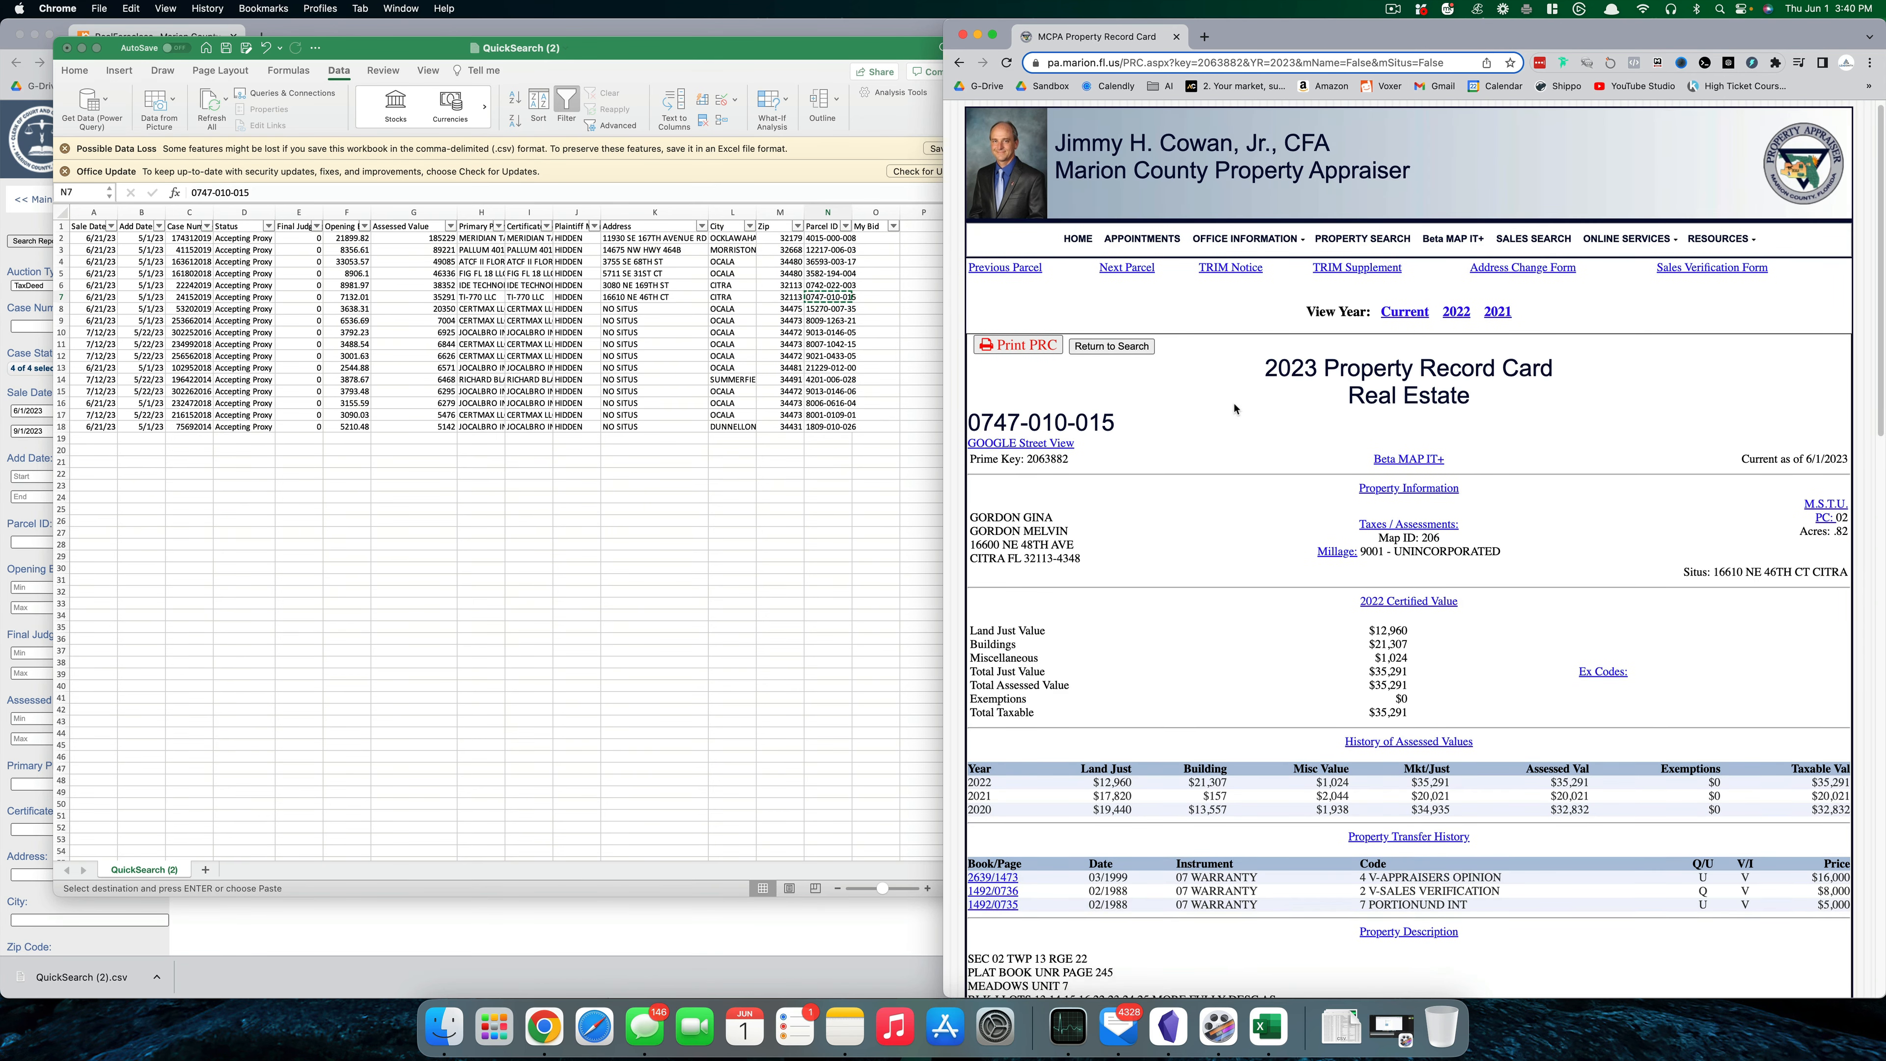
scroll(1227, 432, down, 10)
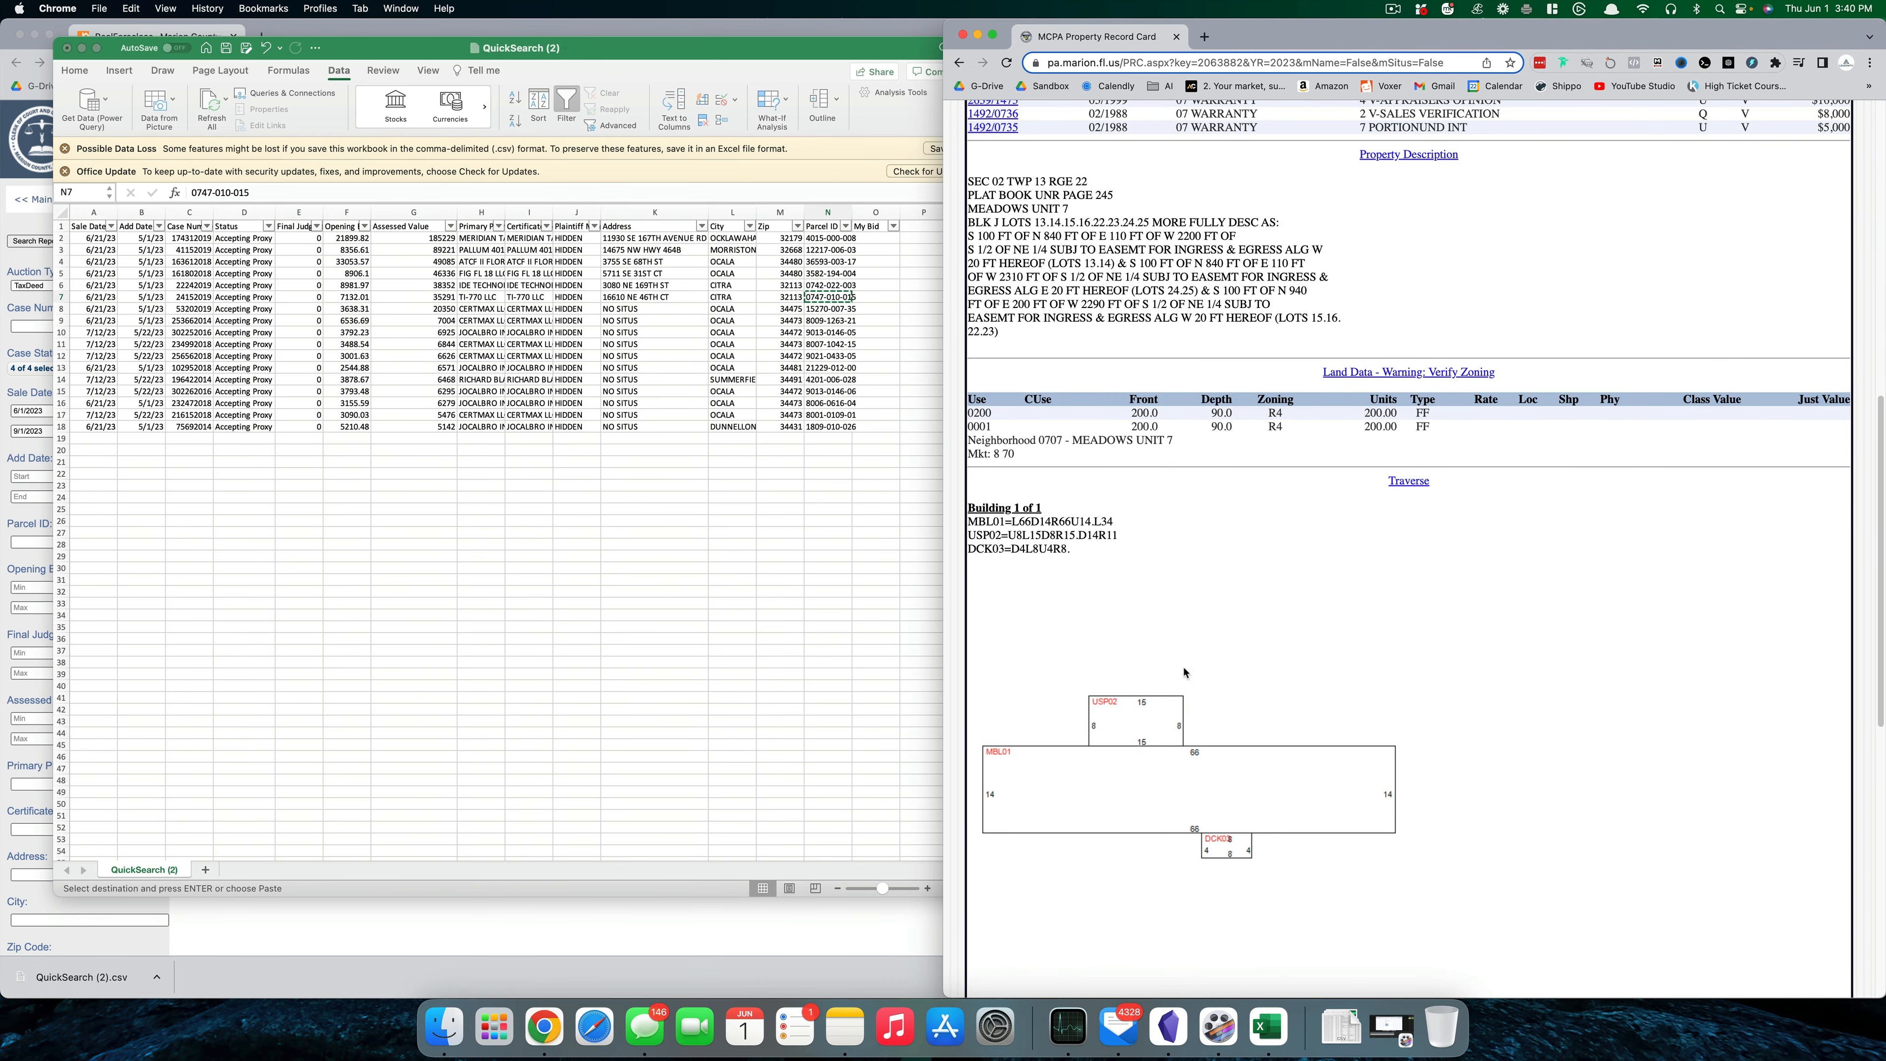
scroll(1112, 774, down, 5)
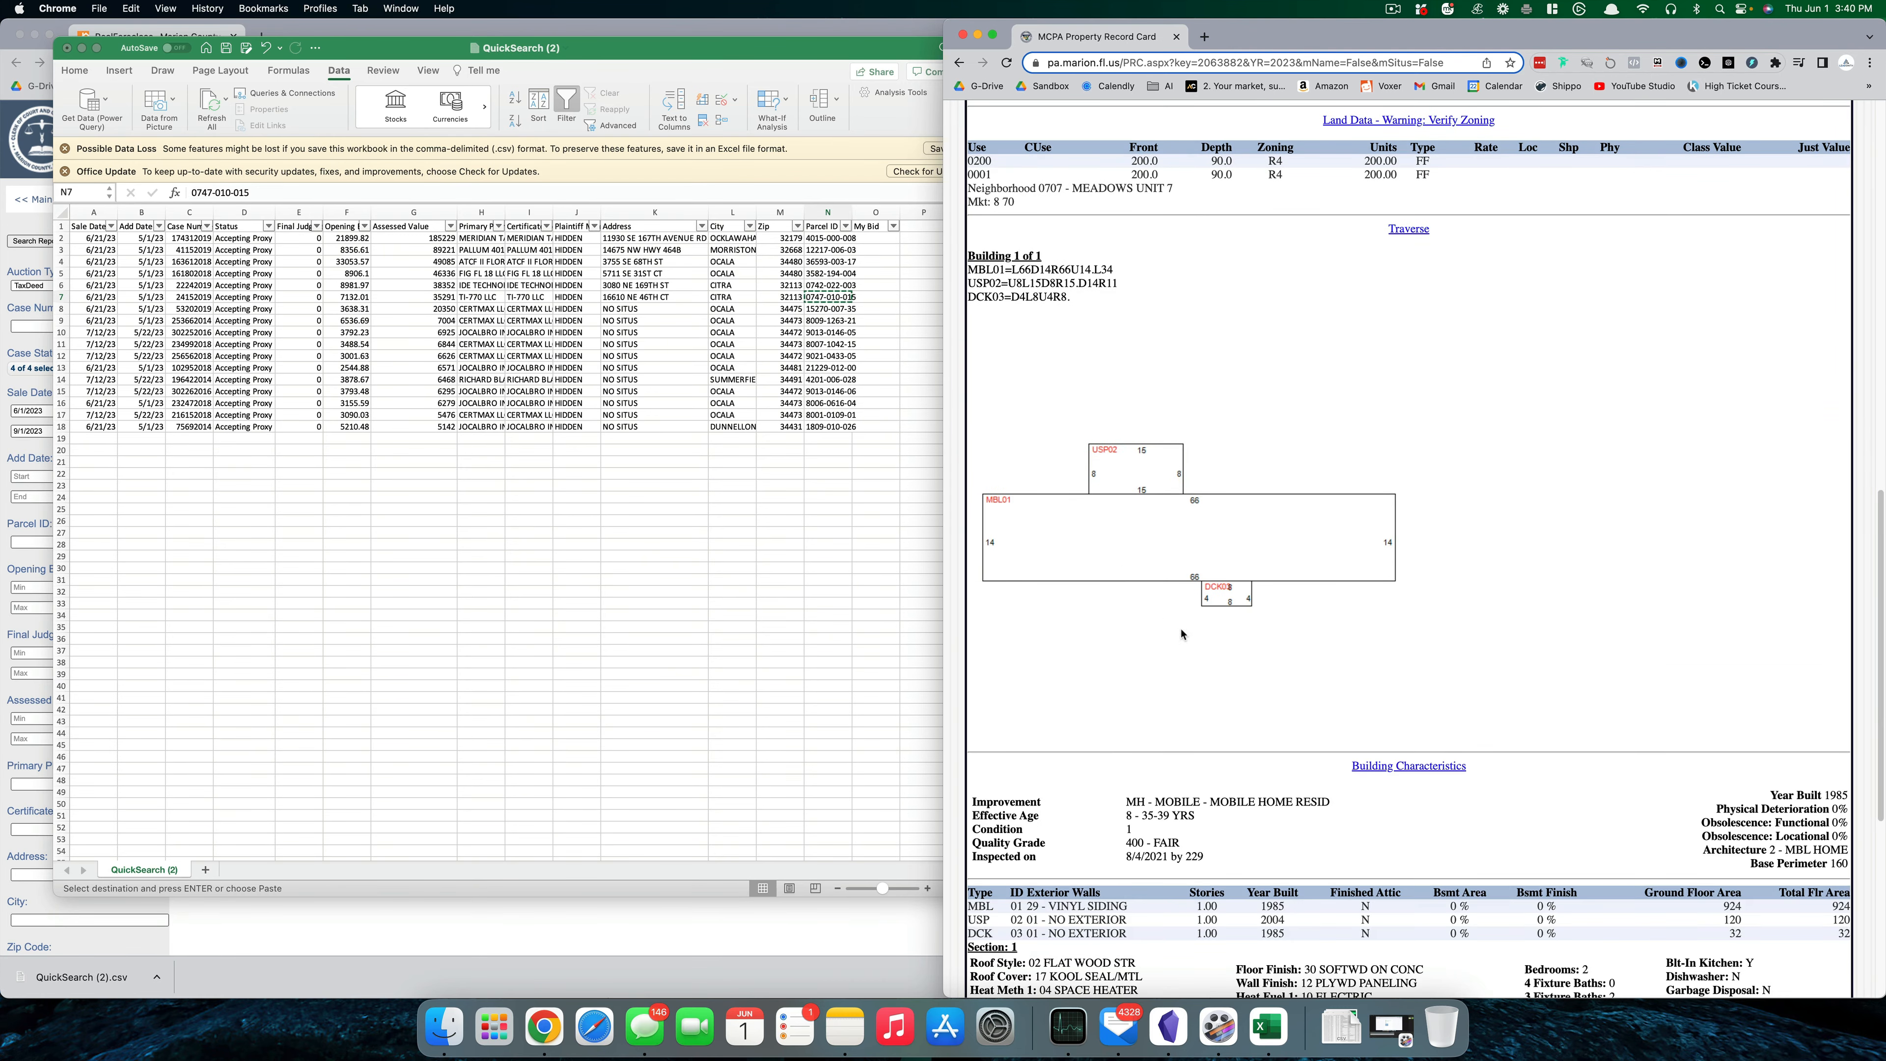
drag(1144, 799, 1296, 803)
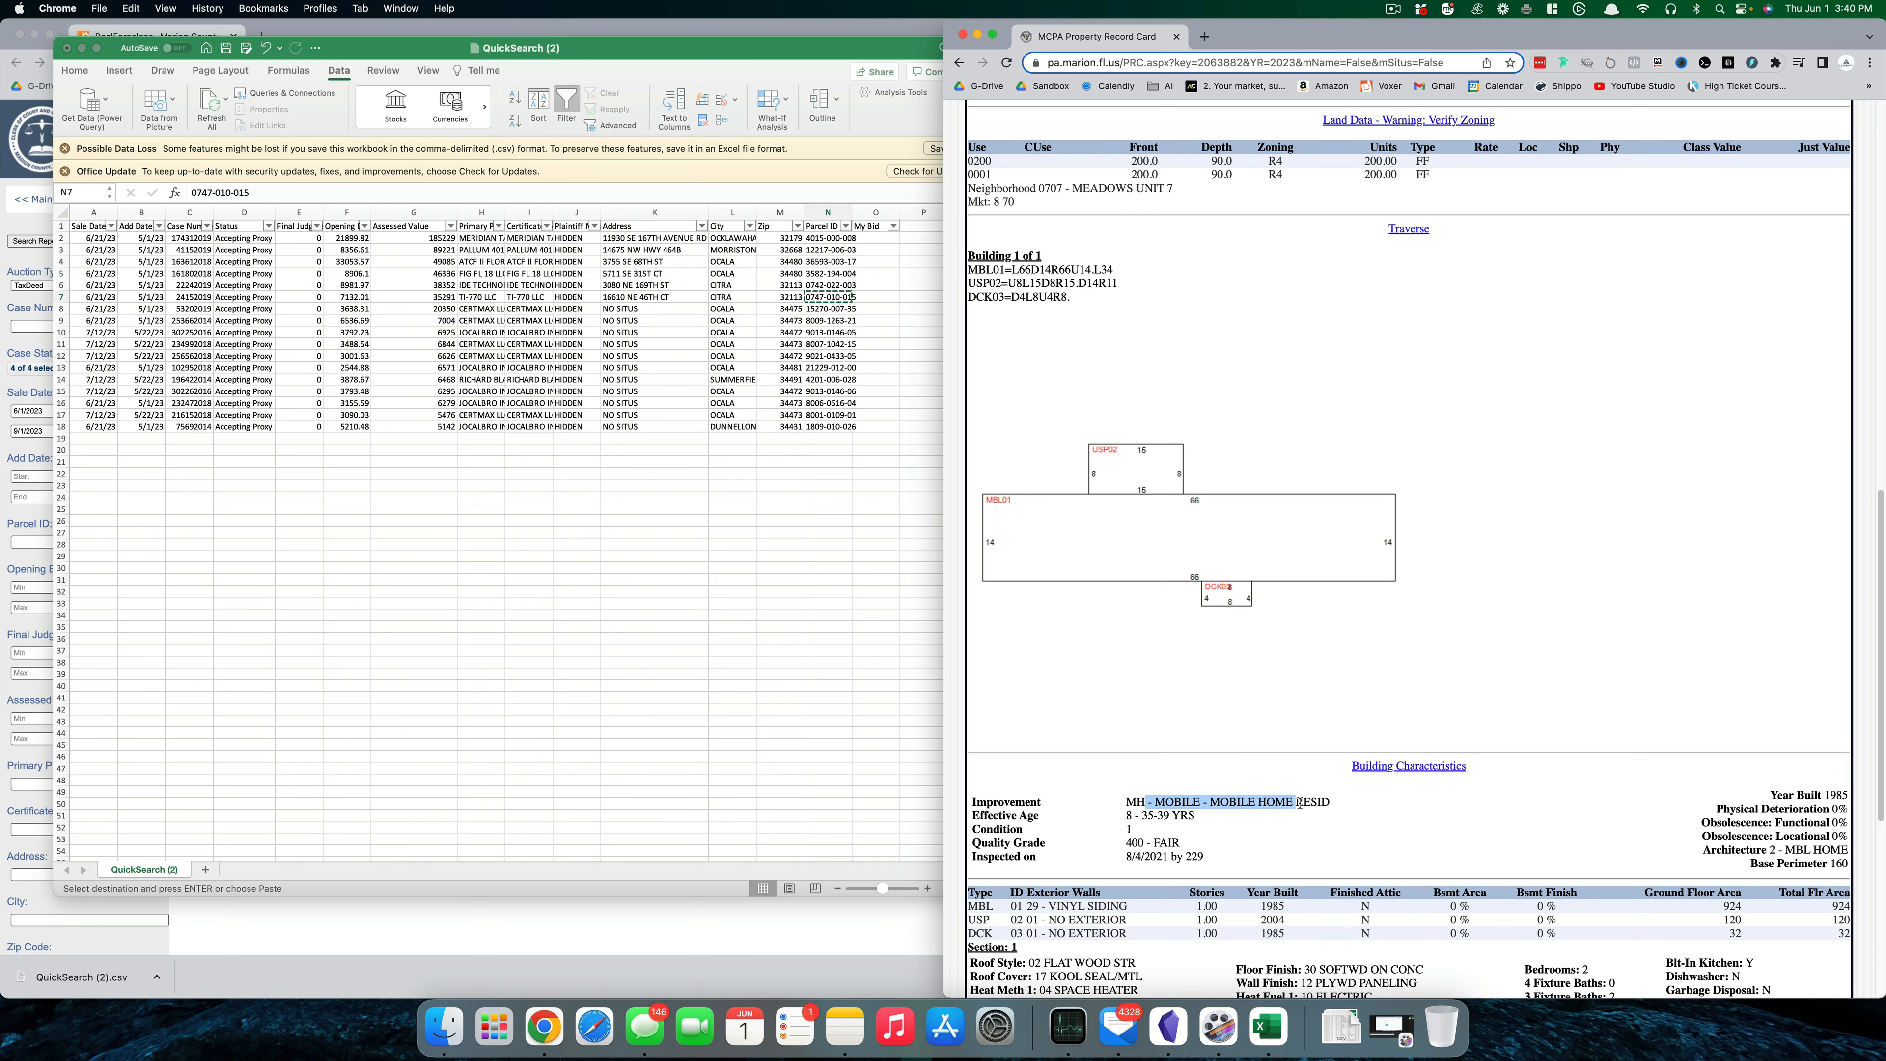
scroll(1135, 690, up, 10)
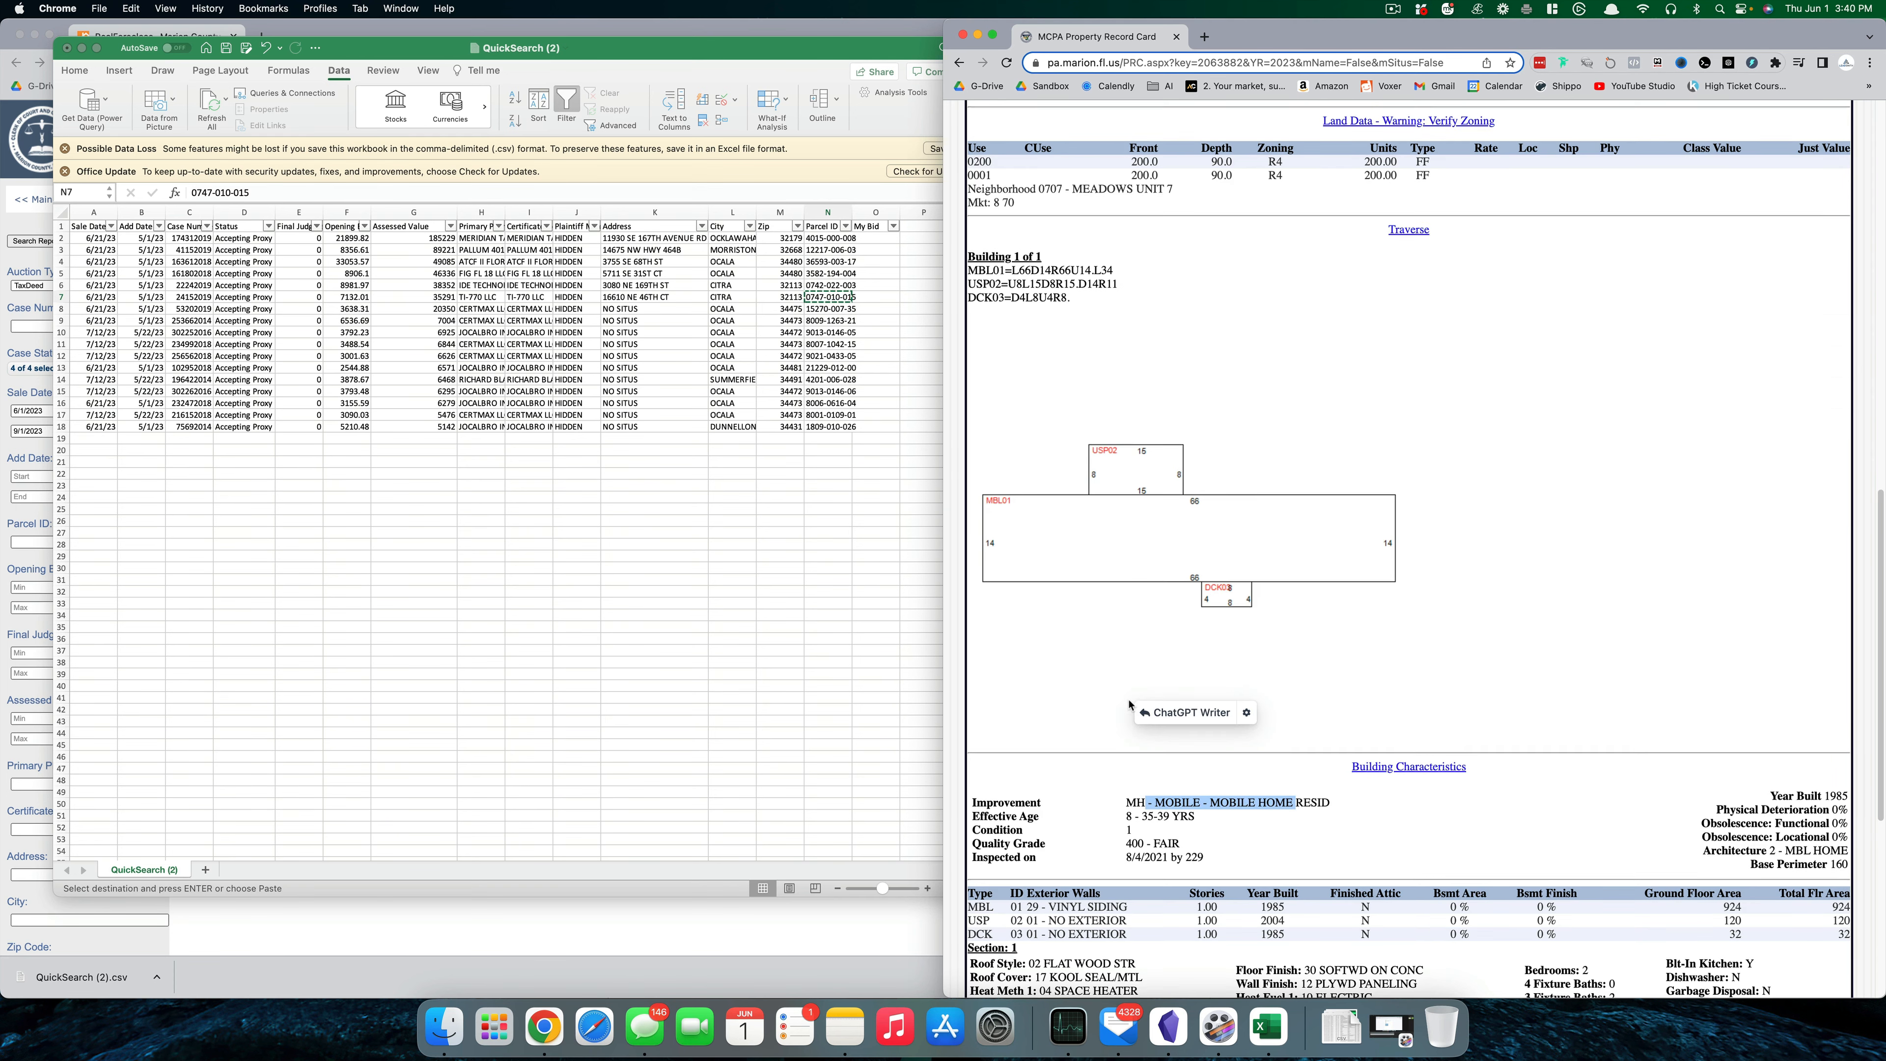
click(166, 294)
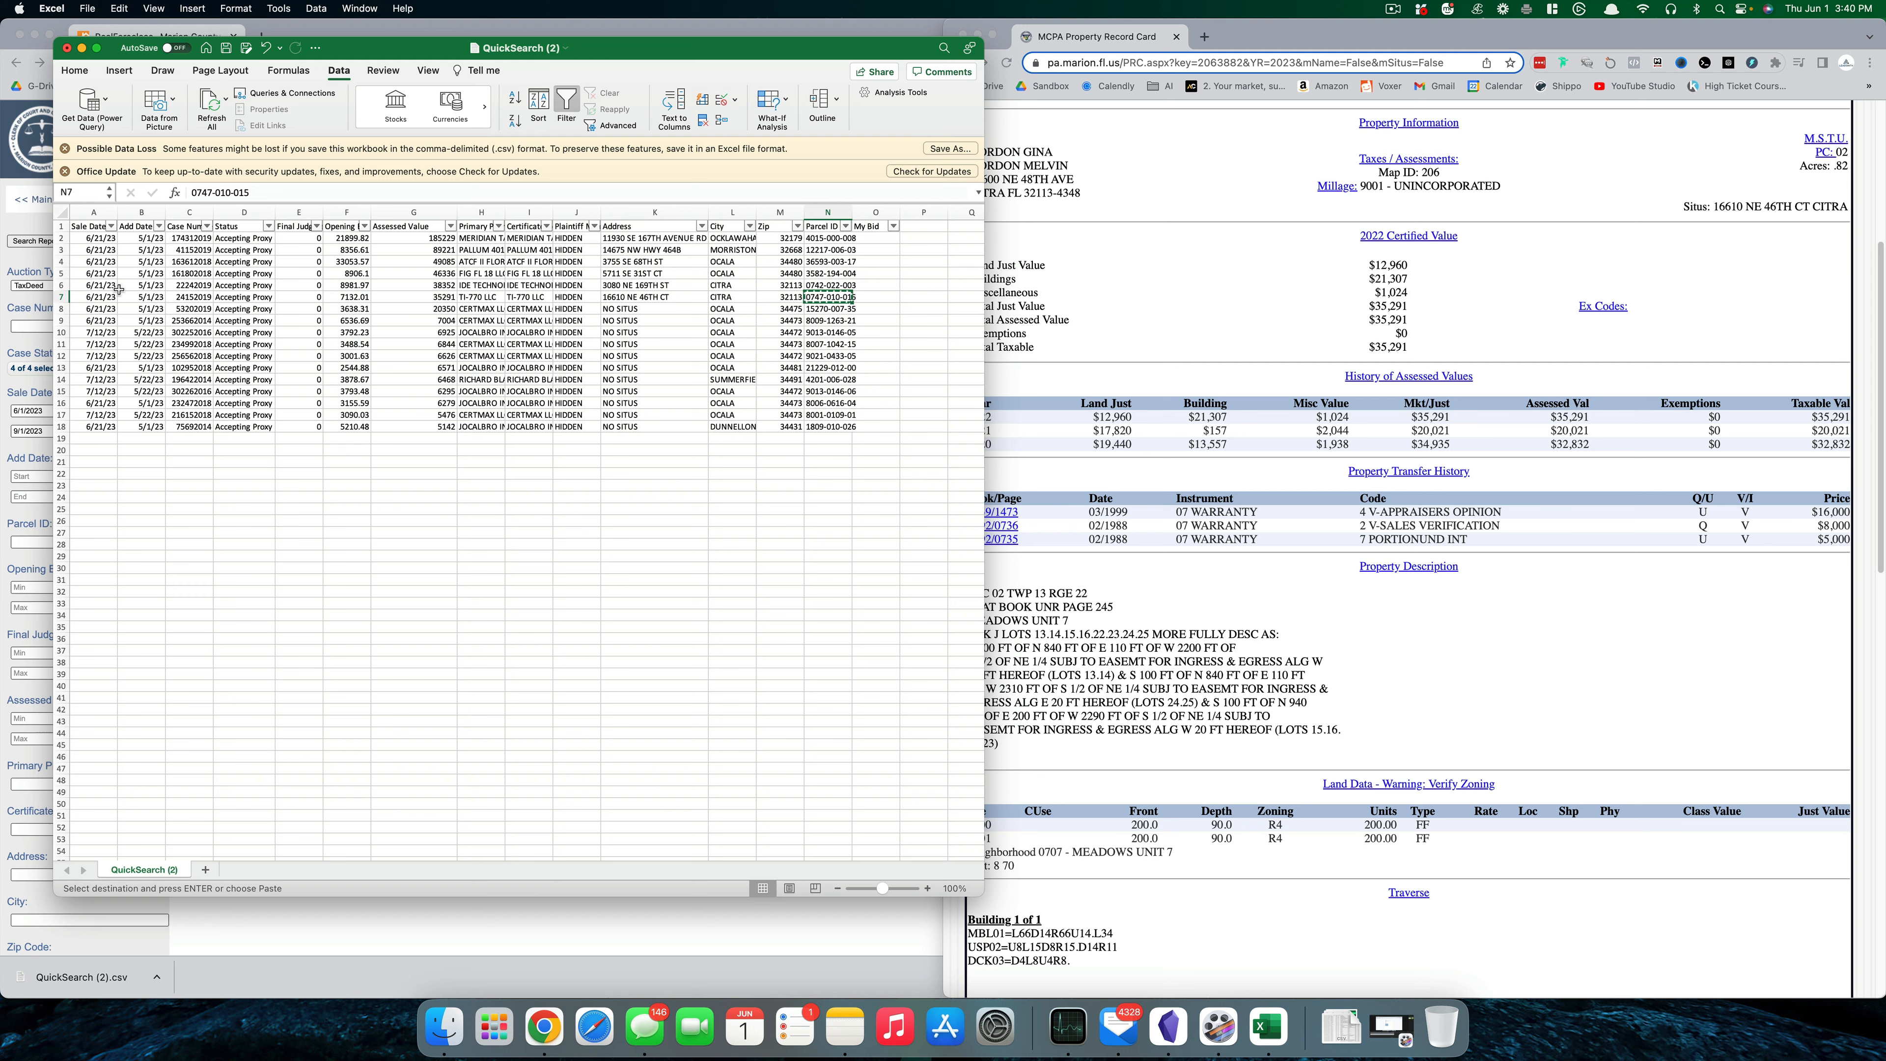
click(61, 297)
right_click(61, 297)
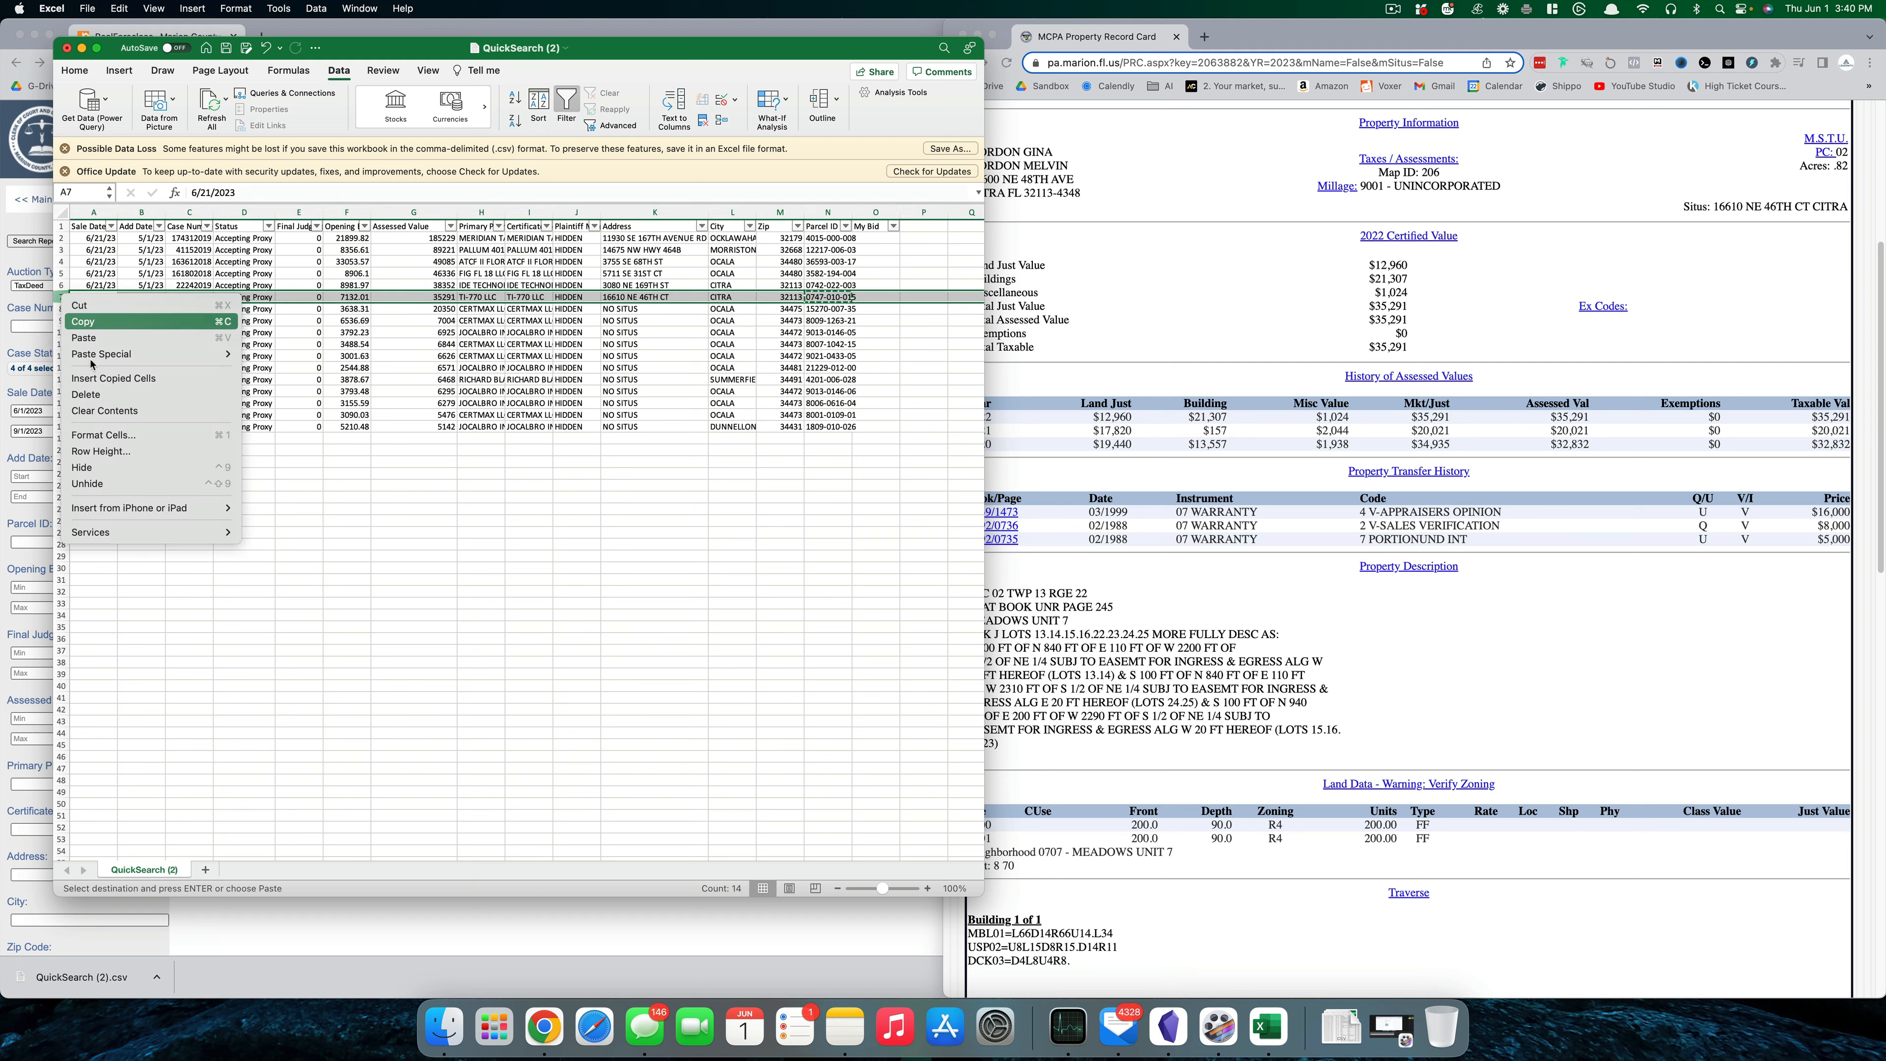
click(97, 377)
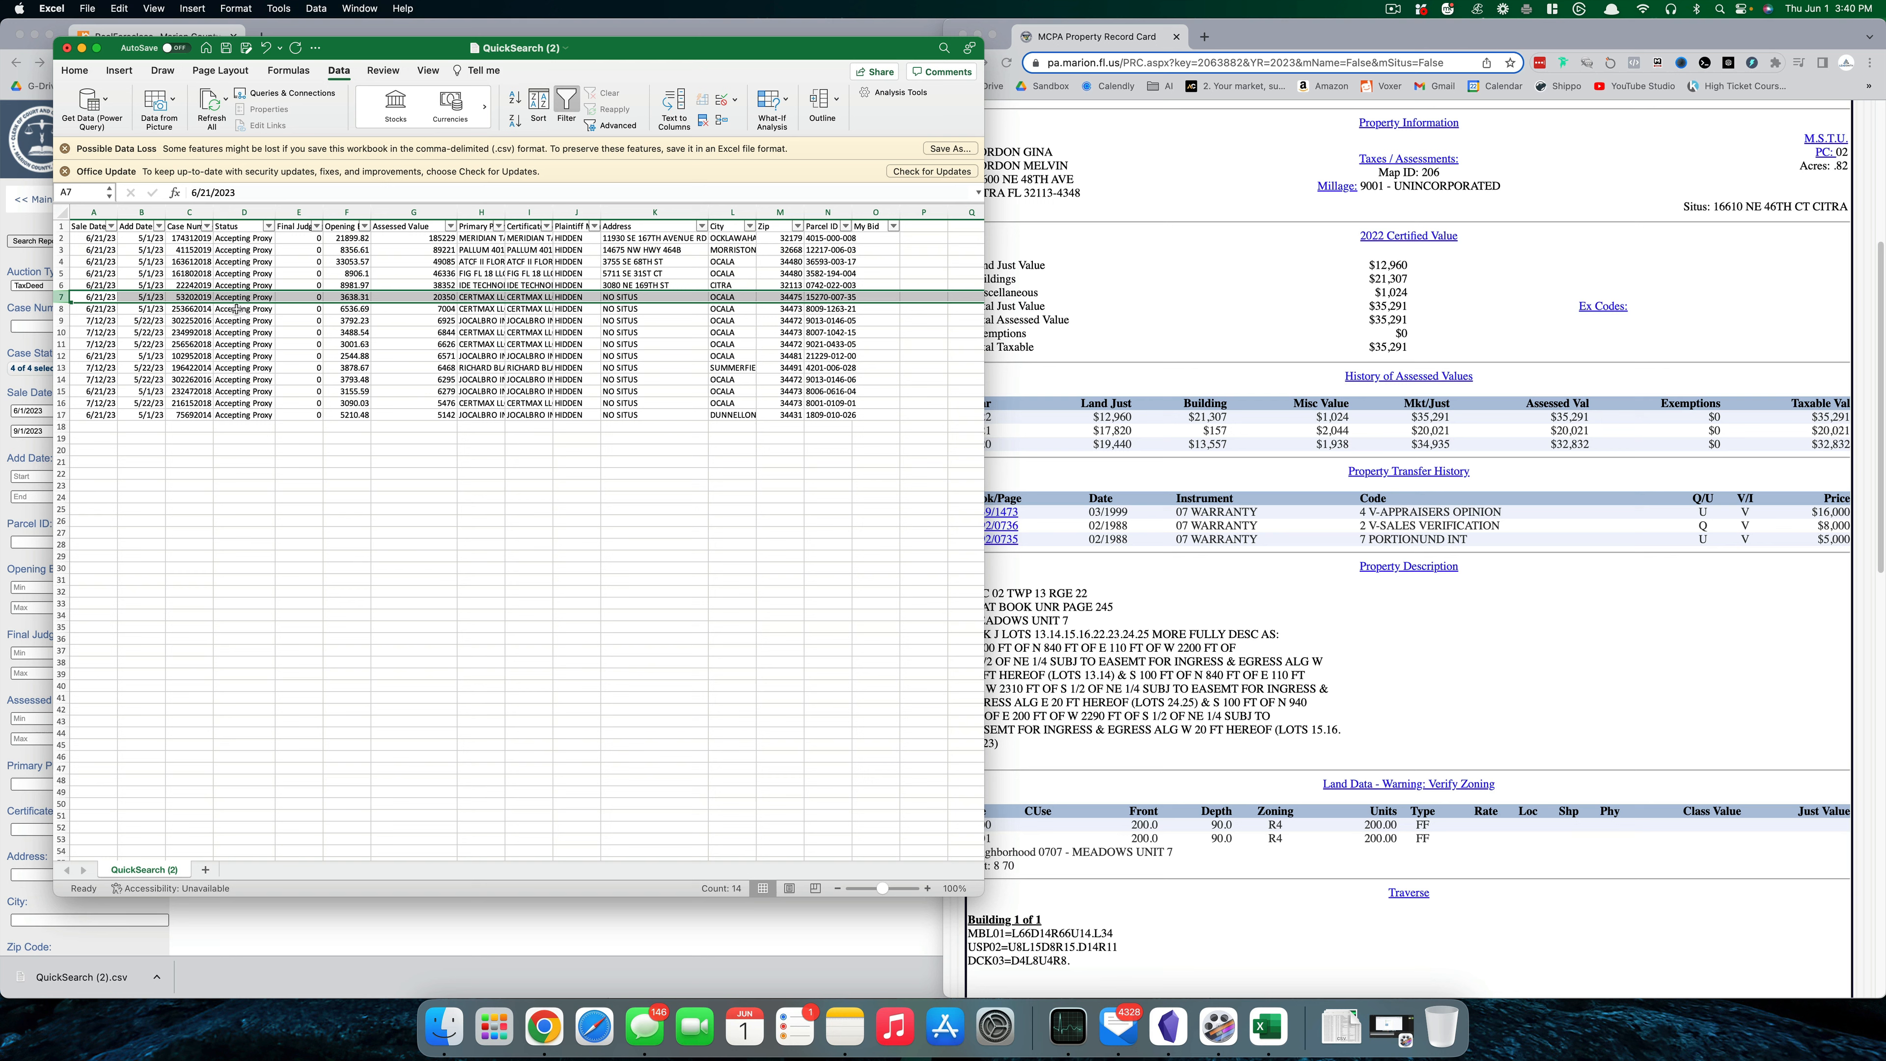
click(149, 208)
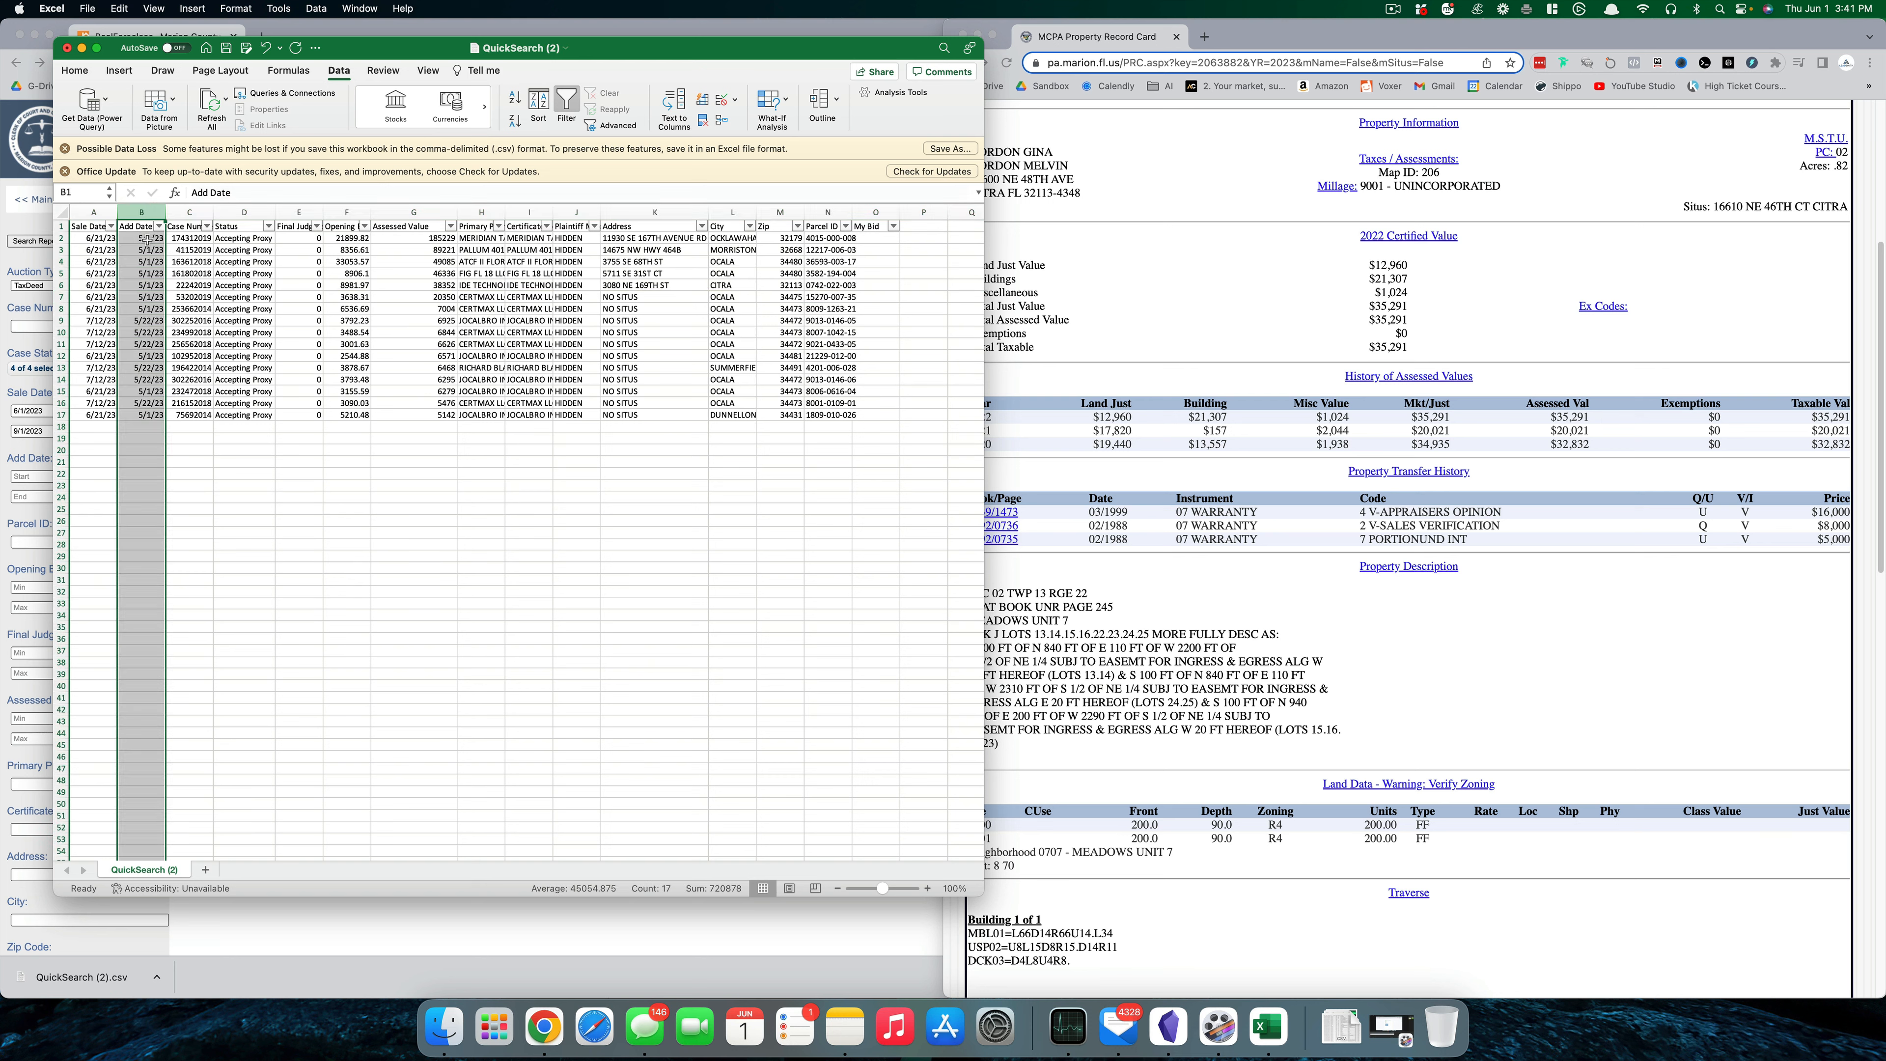